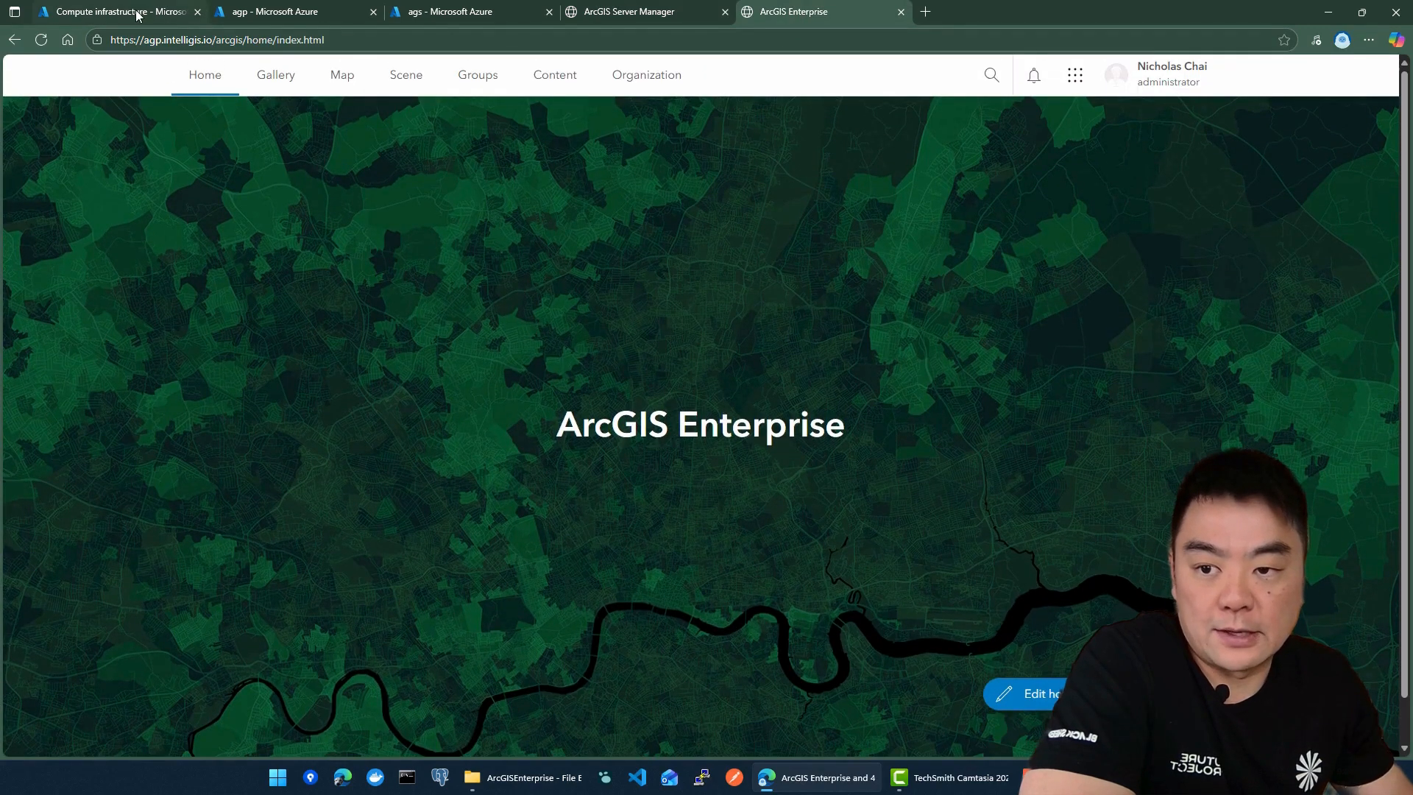
Switch from the ArcGIS portal to the Azure Portal tab listing virtual machines
{"action": "left_click", "coordinate": [137, 14]}
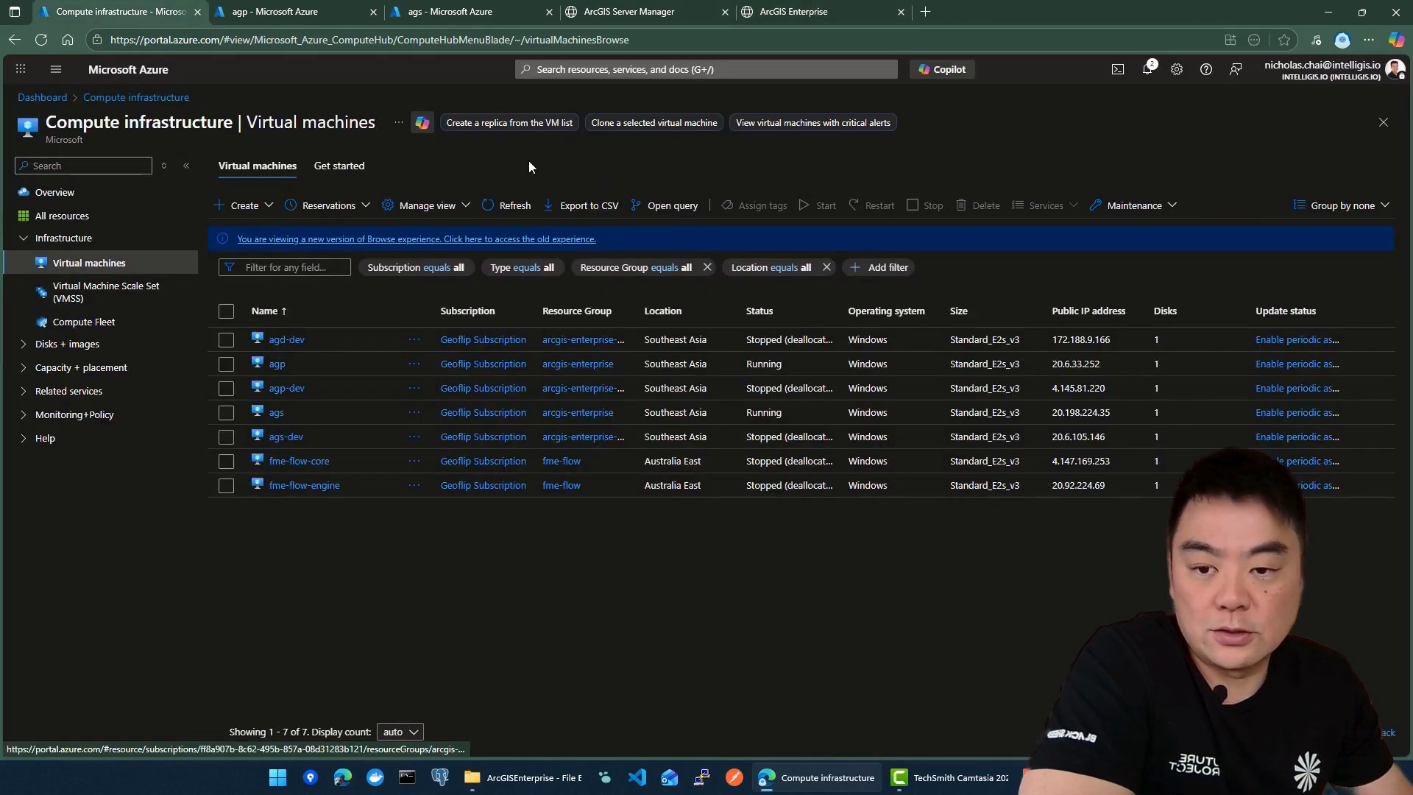
Open the Virtual machines service and begin creating a new Azure virtual machine
{"action": "left_click", "coordinate": [629, 68]}
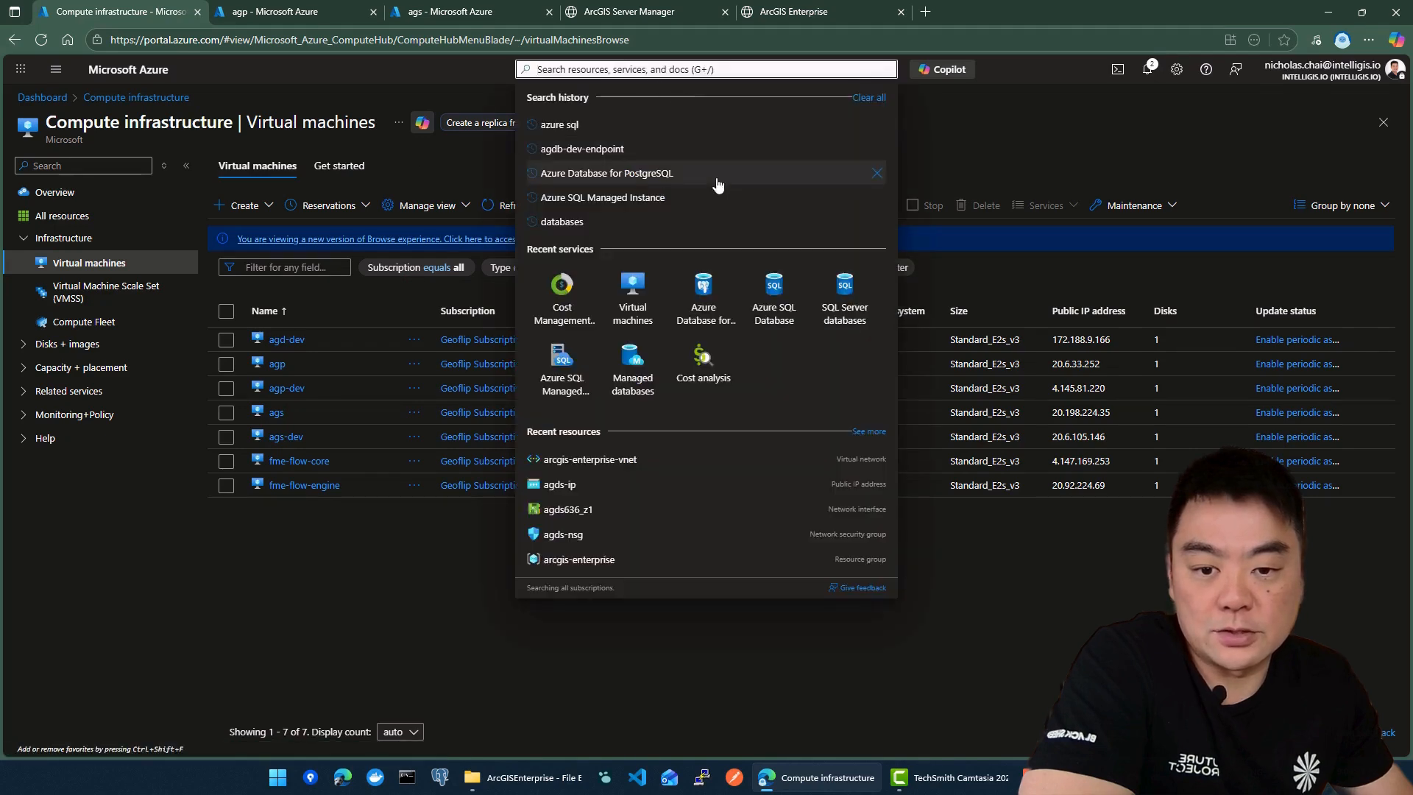
{"action": "left_click", "coordinate": [637, 287]}
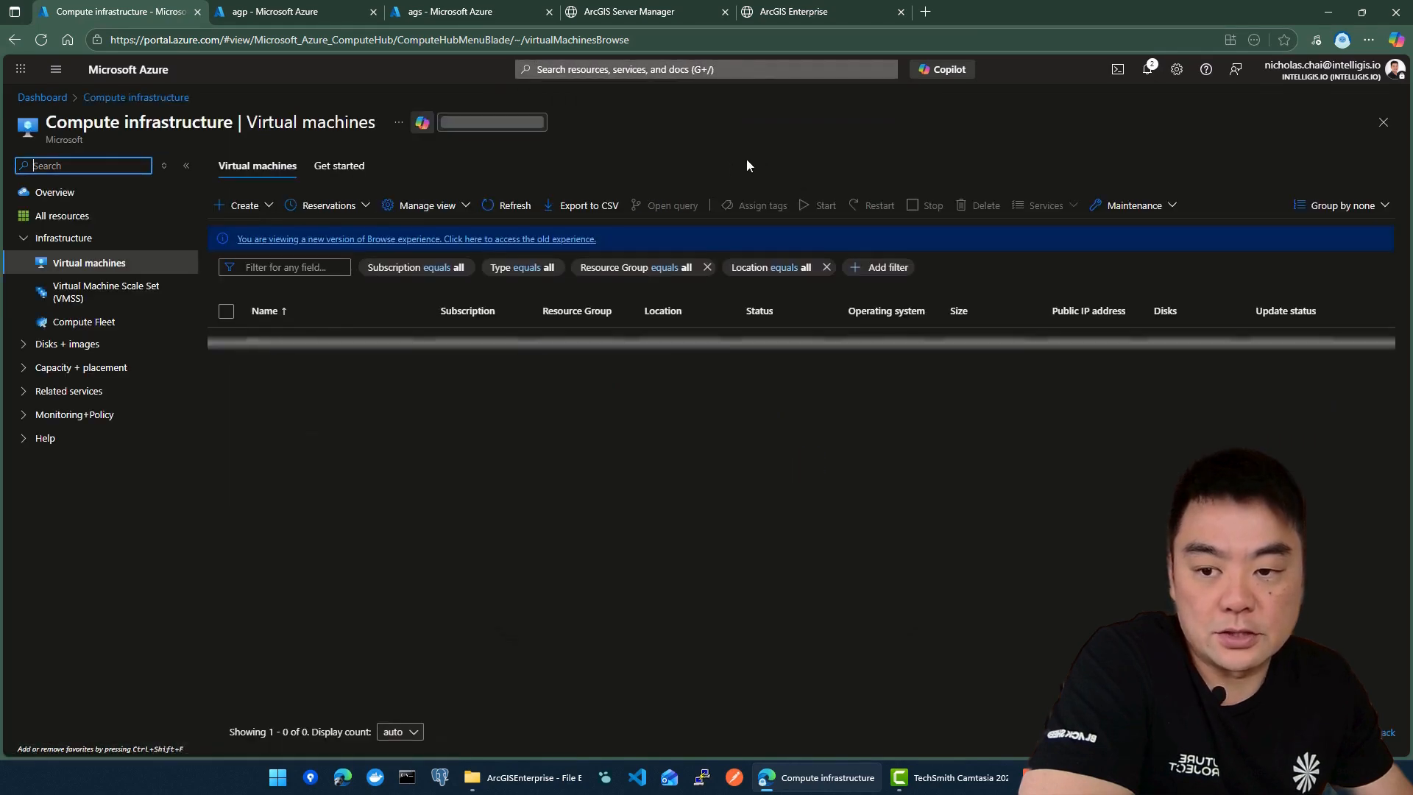
{"action": "left_click", "coordinate": [268, 207]}
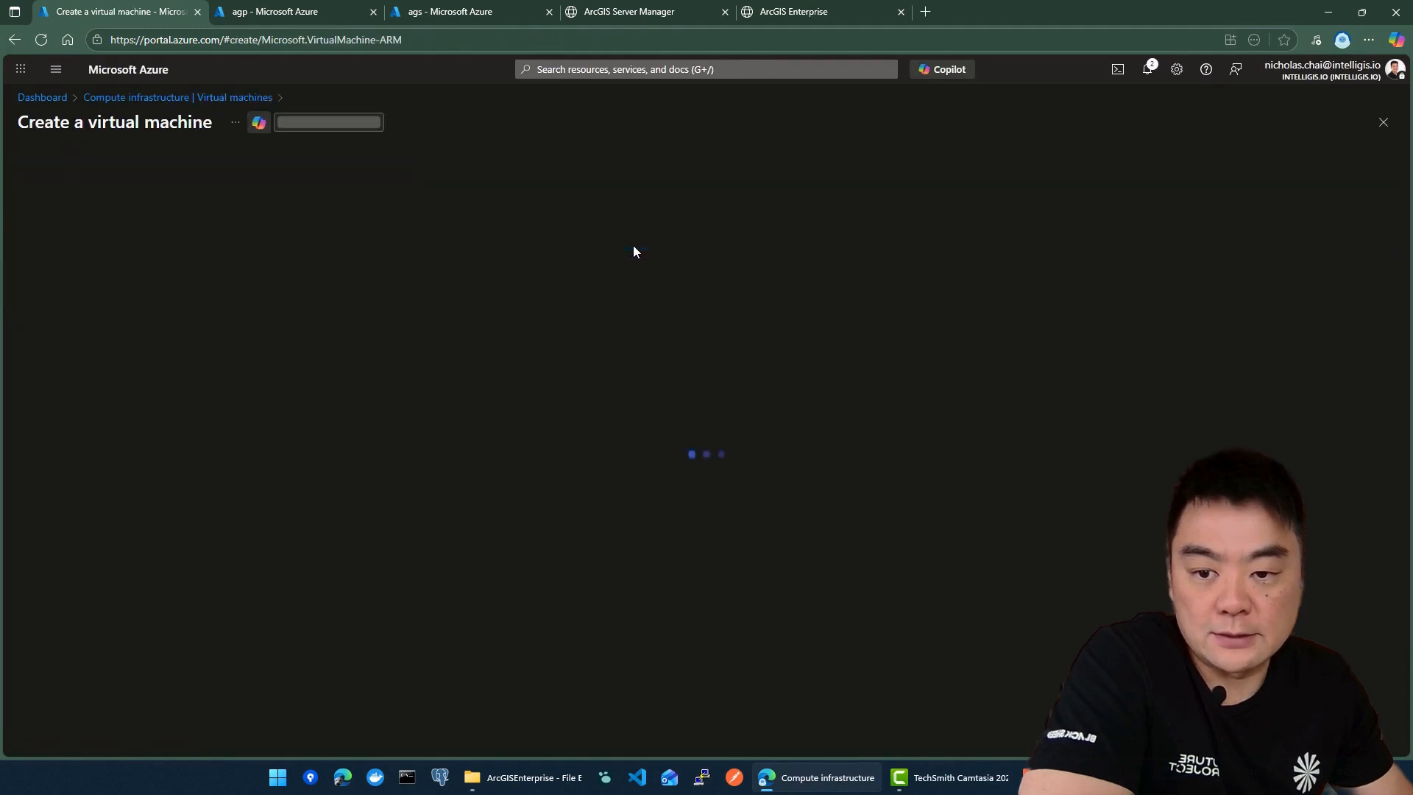
Place the VM in the arcgis-enterprise resource group and name it agd
{"action": "scroll", "coordinate": [399, 361], "scroll_direction": "down", "scroll_amount": 1}
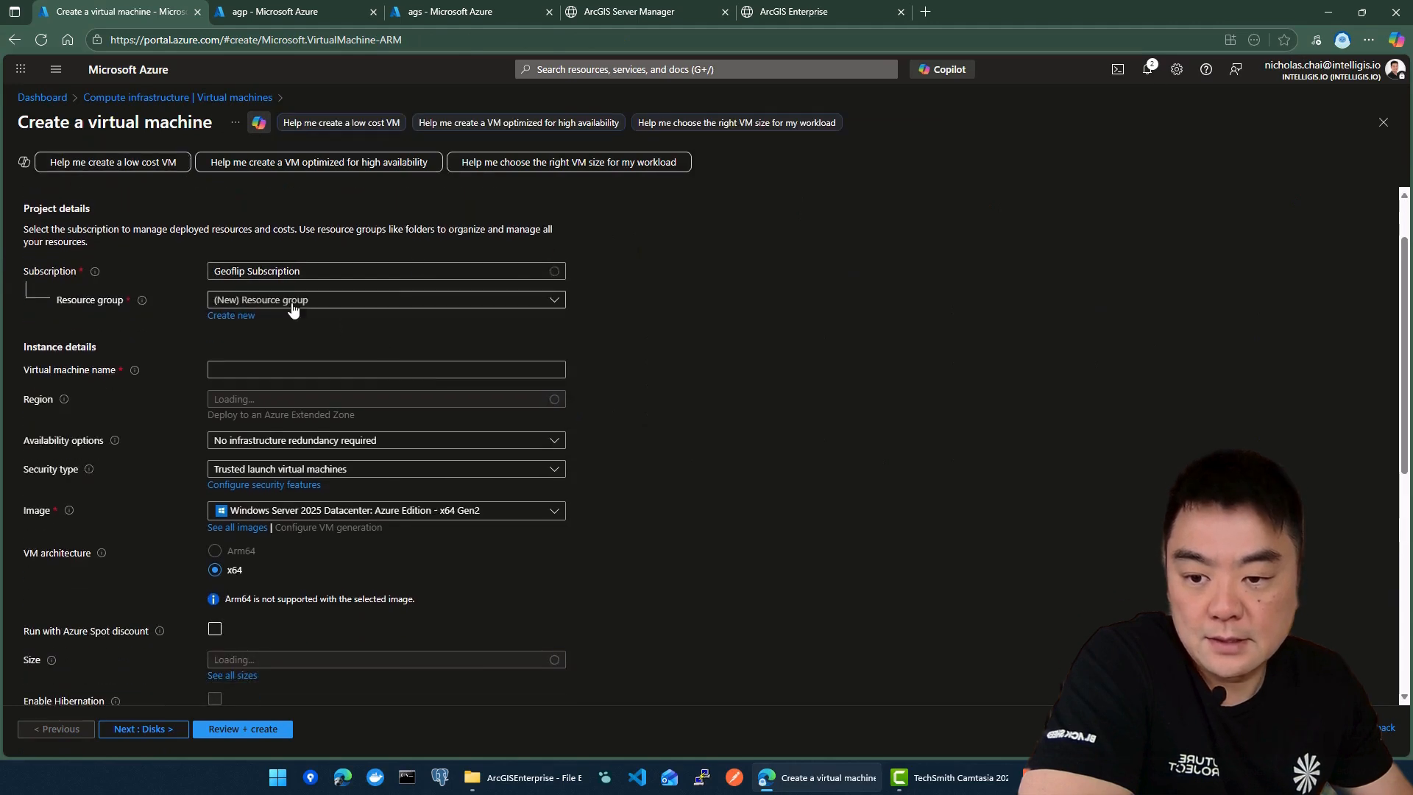
{"action": "left_click", "coordinate": [337, 300]}
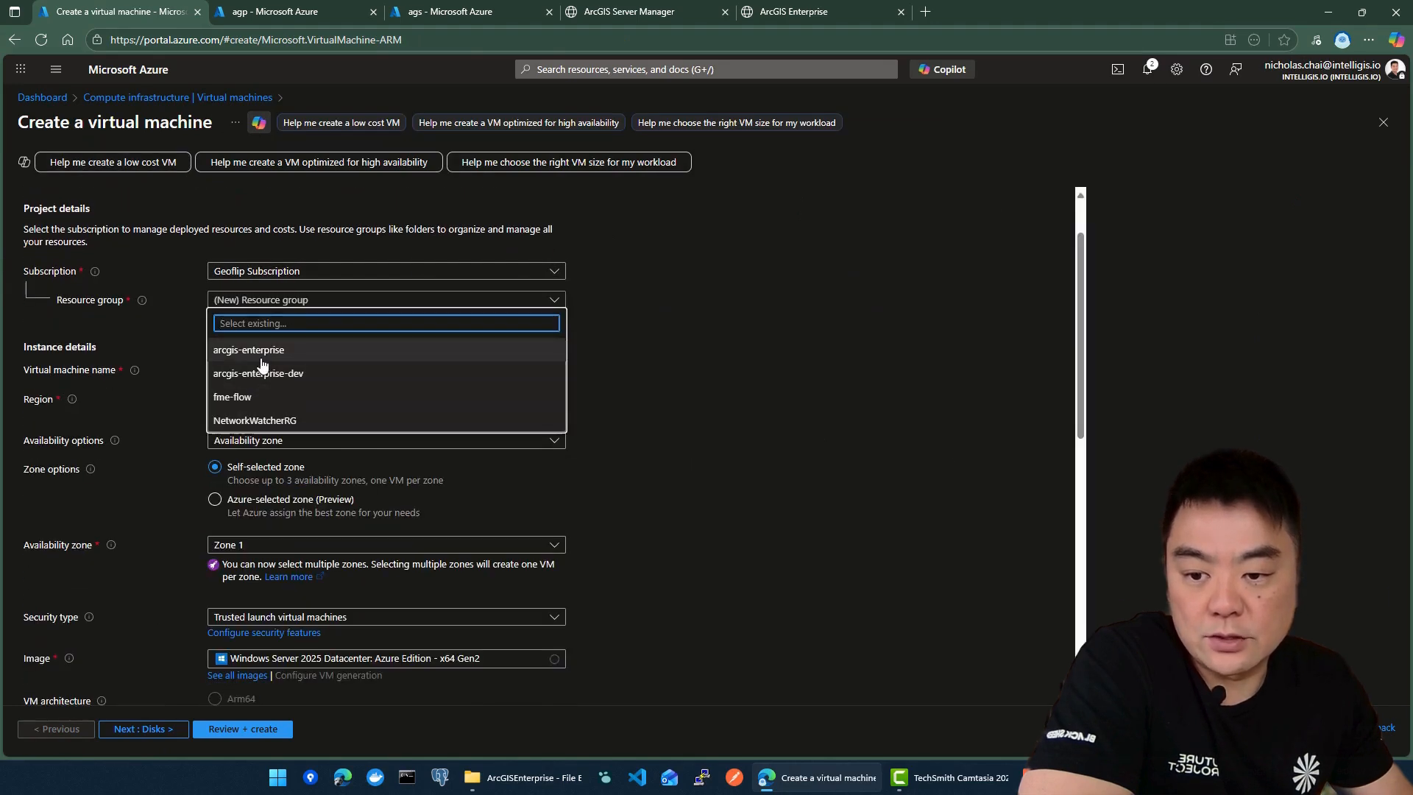
{"action": "left_click", "coordinate": [329, 351]}
{"action": "left_click", "coordinate": [362, 370]}
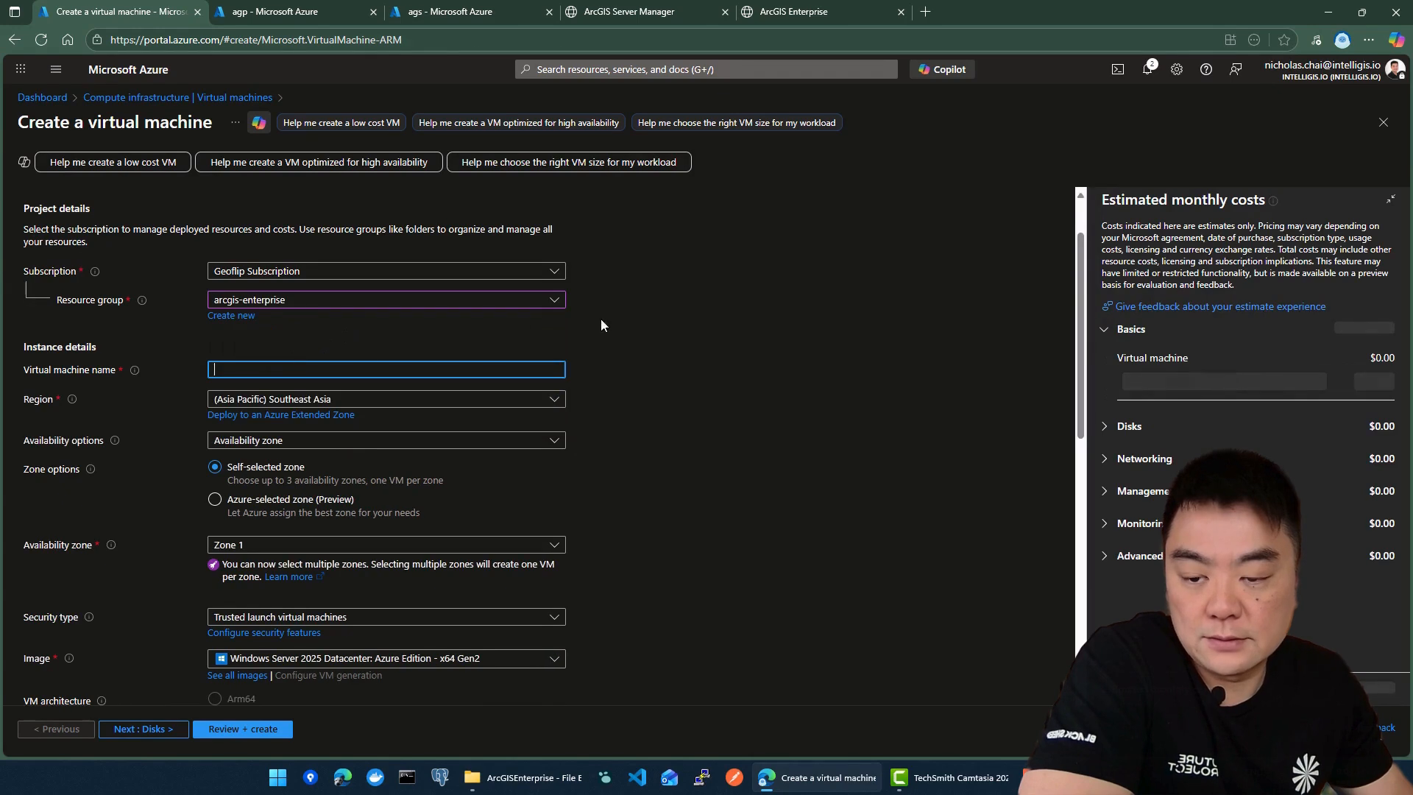
{"action": "type", "text": "a"}
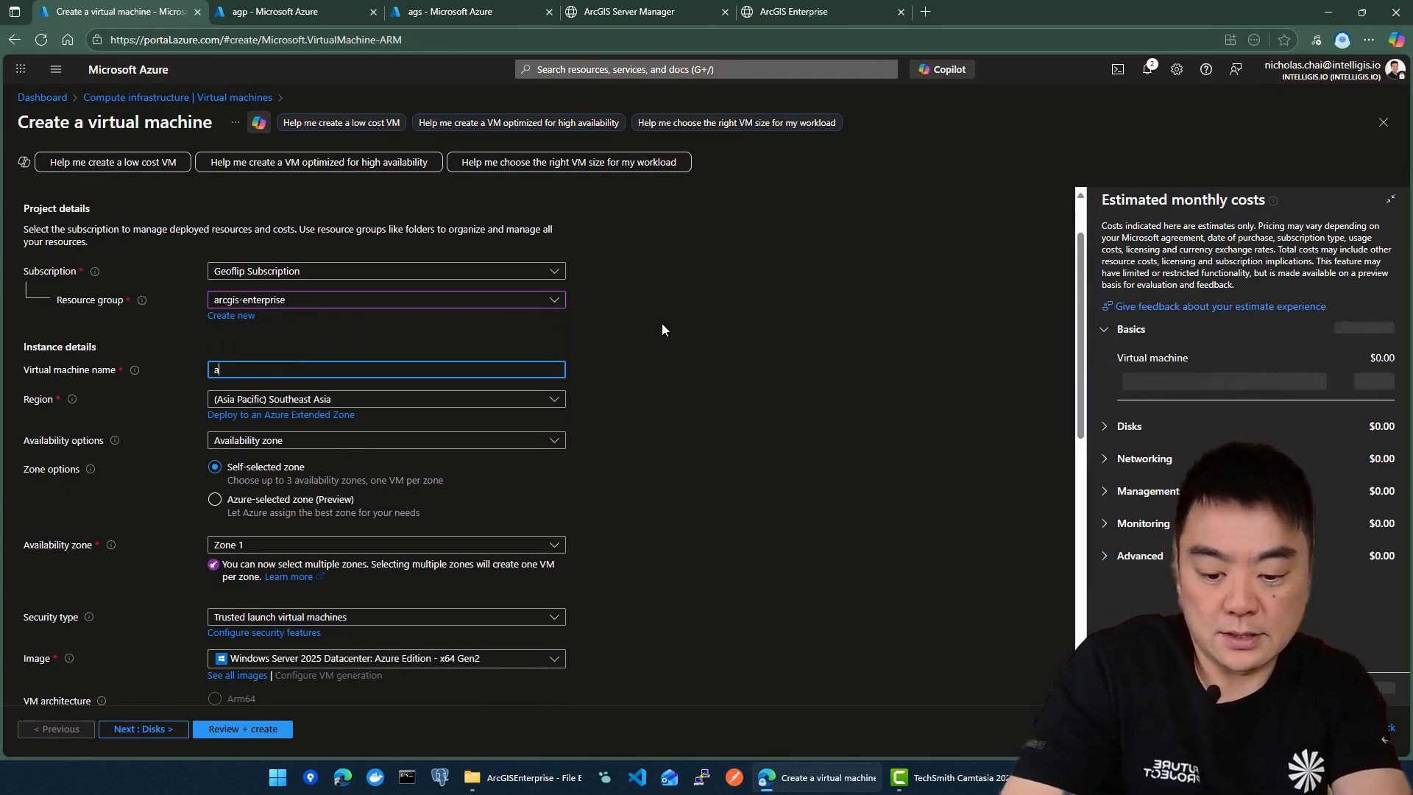
{"action": "type", "text": "gd"}
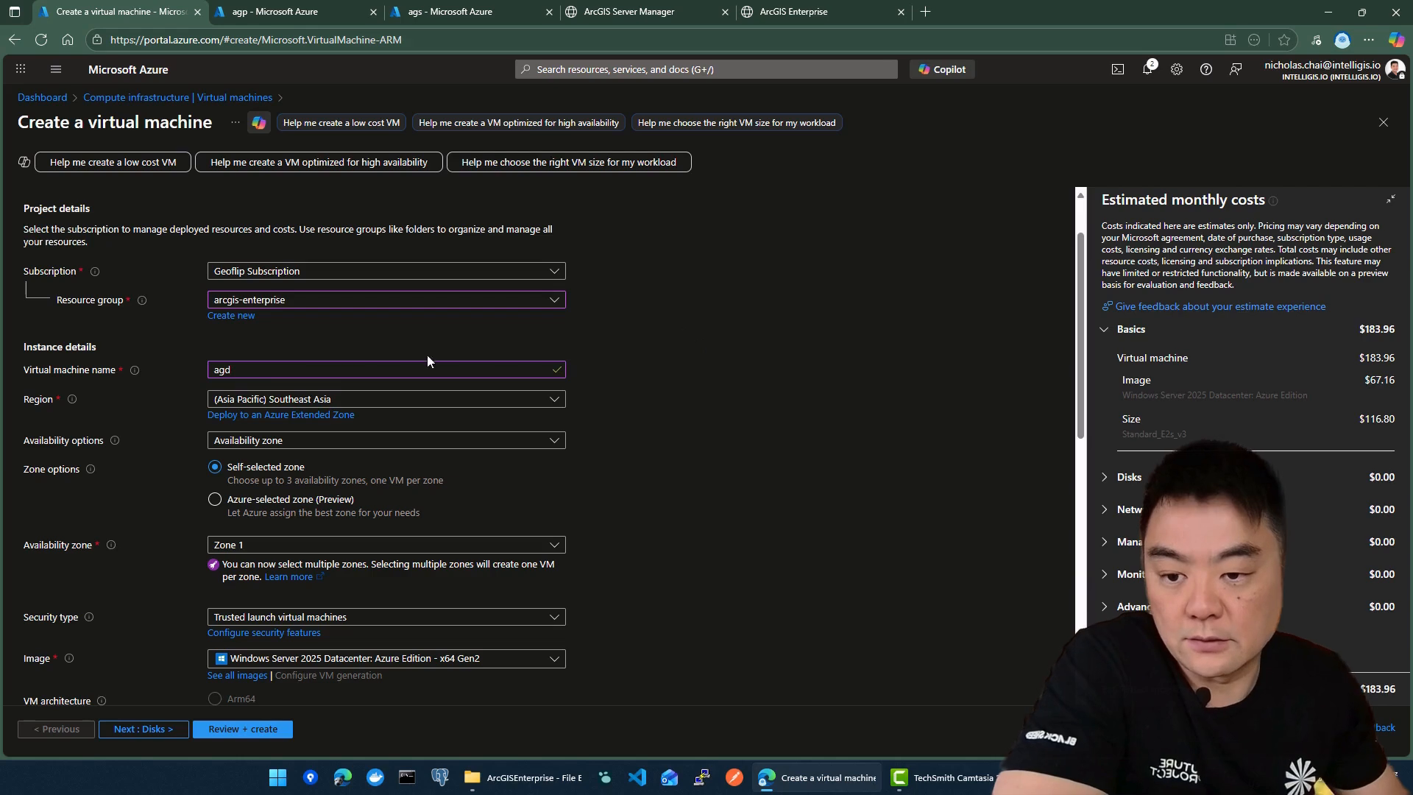
Confirm the Windows Server 2025 Datacenter image and the Standard_E2s_v3 size
{"action": "scroll", "coordinate": [617, 397], "scroll_direction": "down", "scroll_amount": 2}
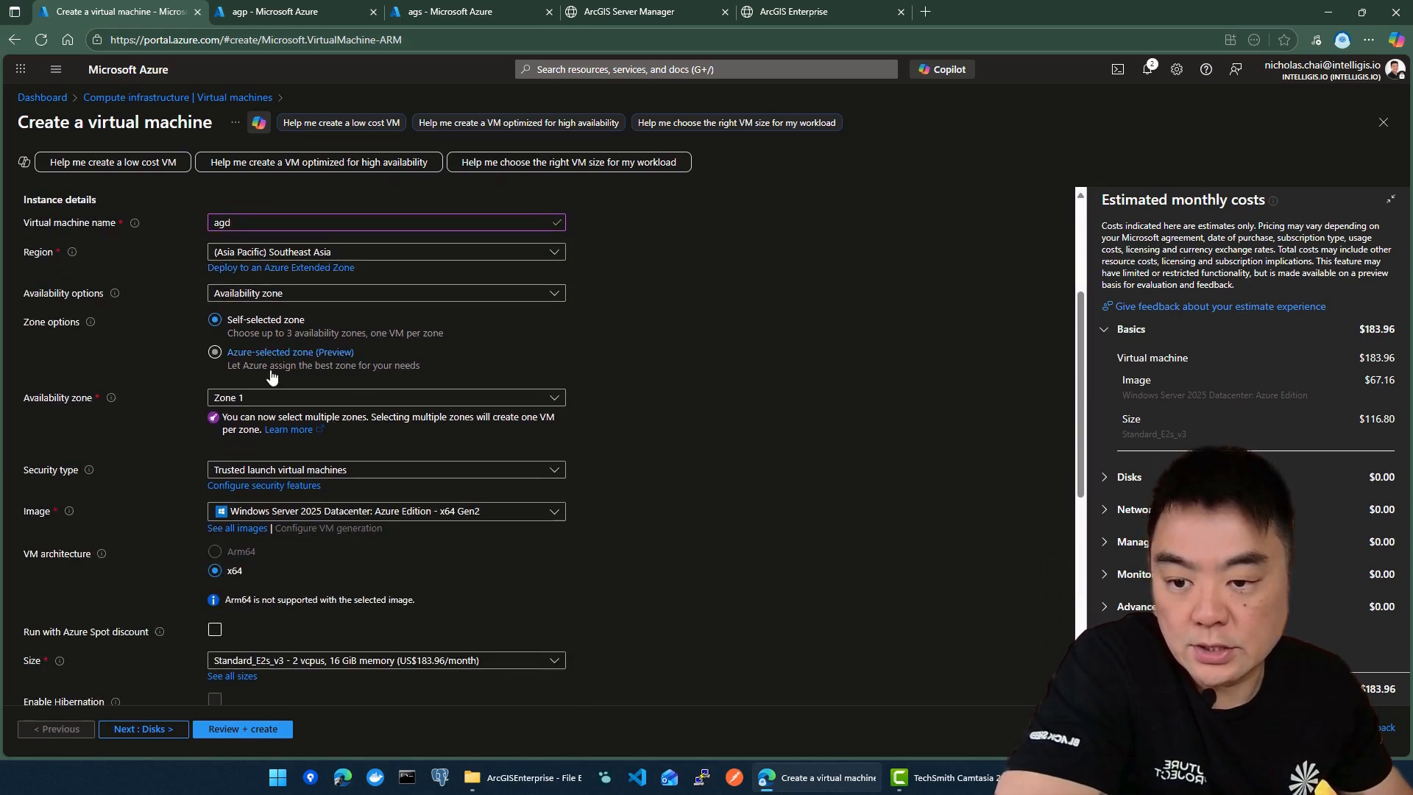
{"action": "scroll", "coordinate": [274, 343], "scroll_direction": "down", "scroll_amount": 1}
{"action": "scroll", "coordinate": [273, 343], "scroll_direction": "down", "scroll_amount": 1}
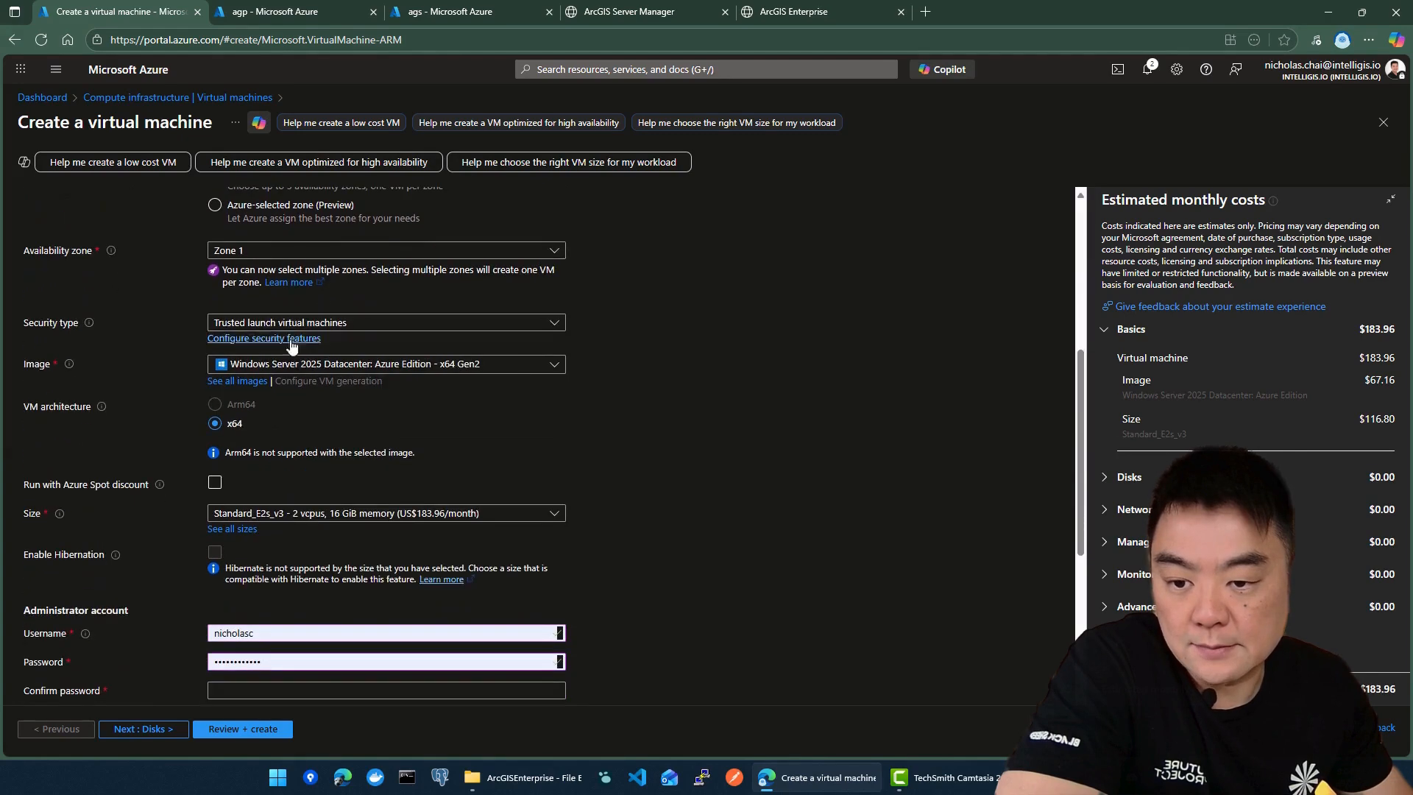
{"action": "scroll", "coordinate": [383, 360], "scroll_direction": "down", "scroll_amount": 1}
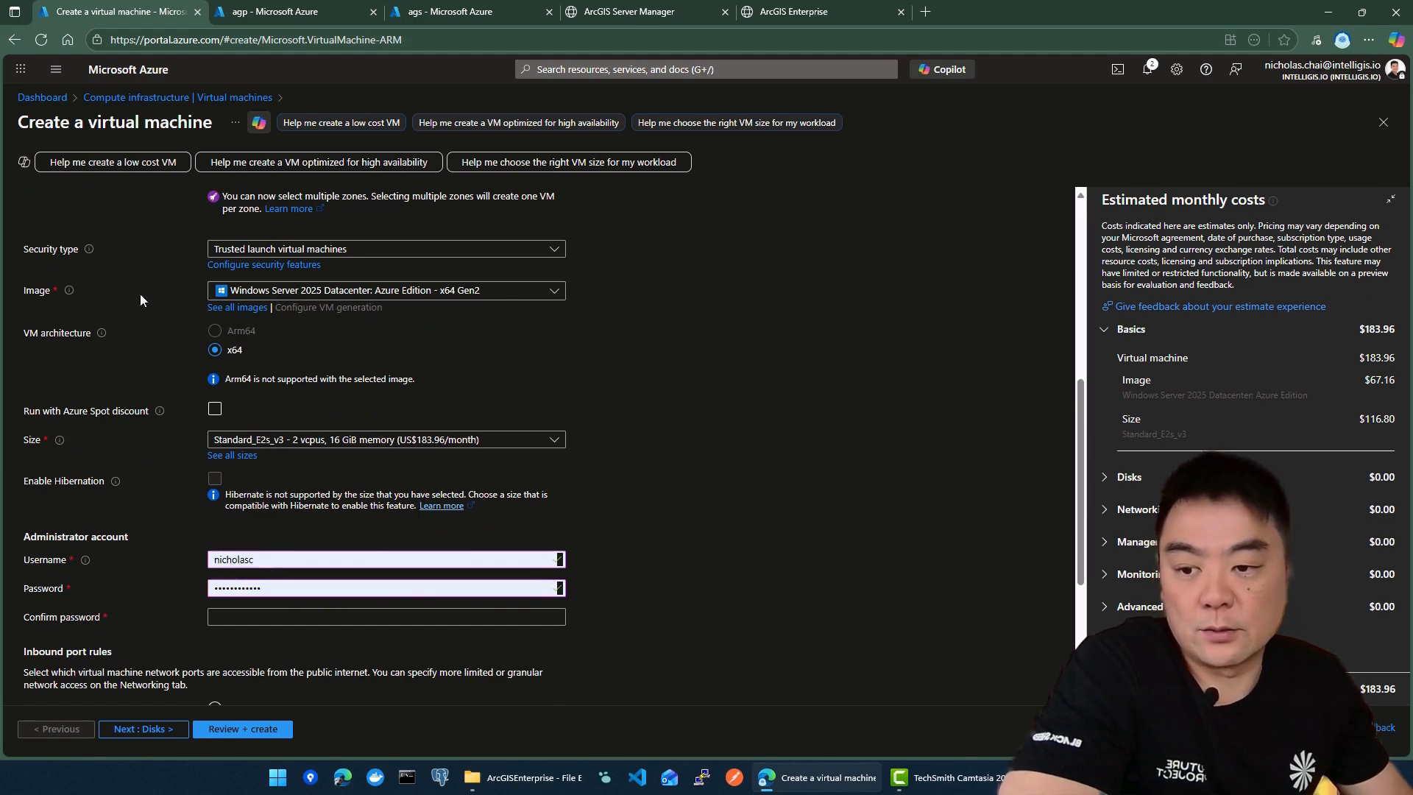
{"action": "left_click", "coordinate": [413, 294]}
{"action": "left_click", "coordinate": [413, 366]}
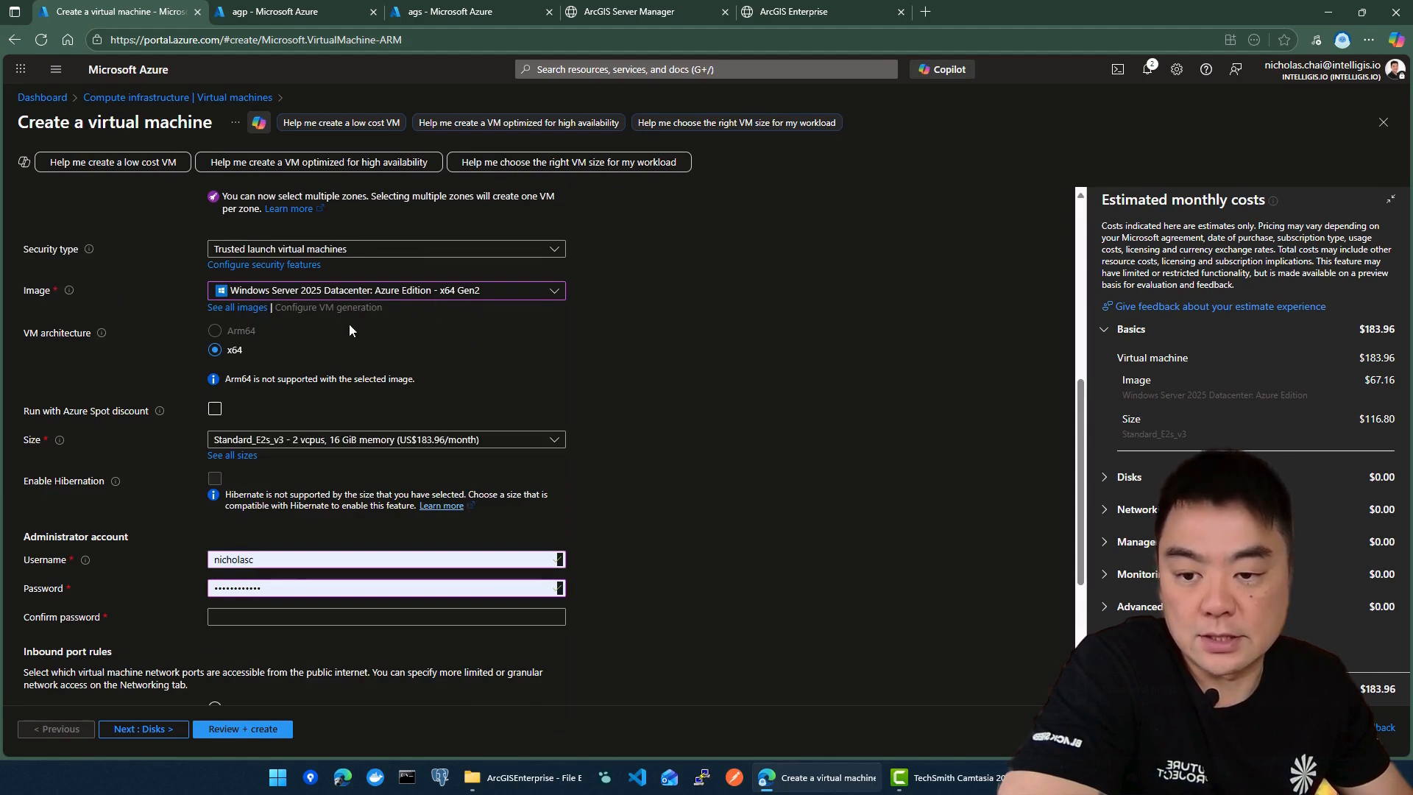
{"action": "scroll", "coordinate": [369, 325], "scroll_direction": "down", "scroll_amount": 3}
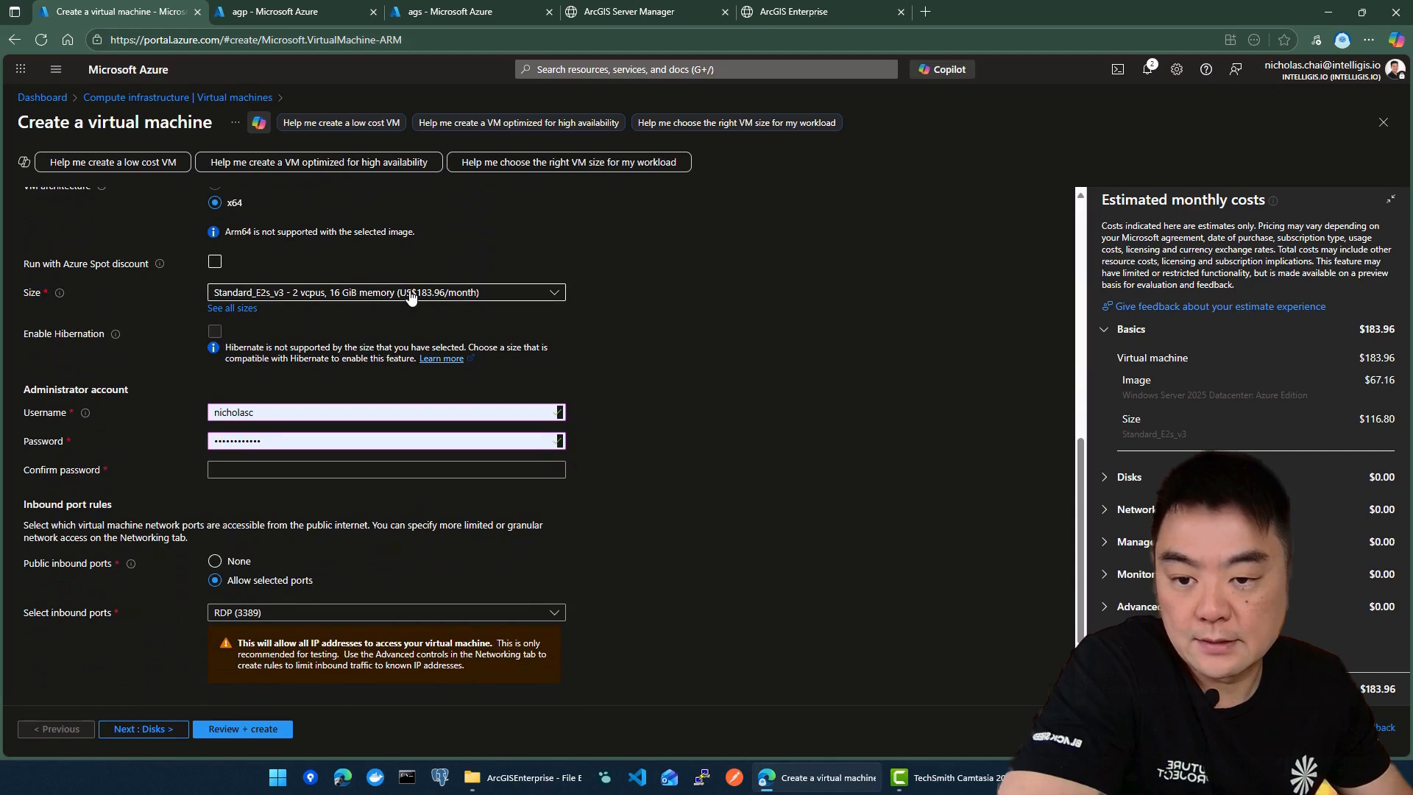
{"action": "left_click", "coordinate": [411, 294]}
{"action": "left_click", "coordinate": [364, 296]}
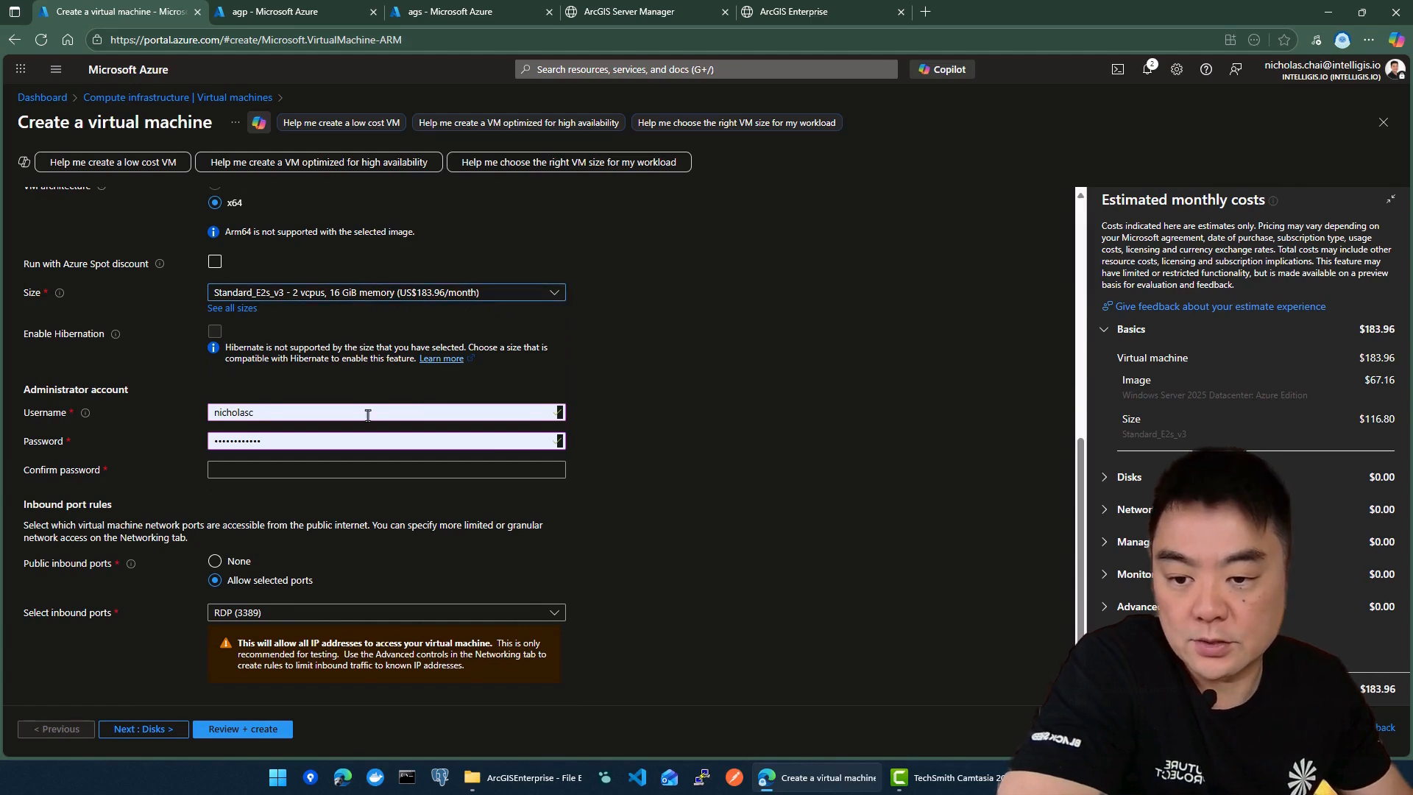
Keep the saved administrator username and enter and confirm a new administrator password
{"action": "left_click", "coordinate": [406, 416]}
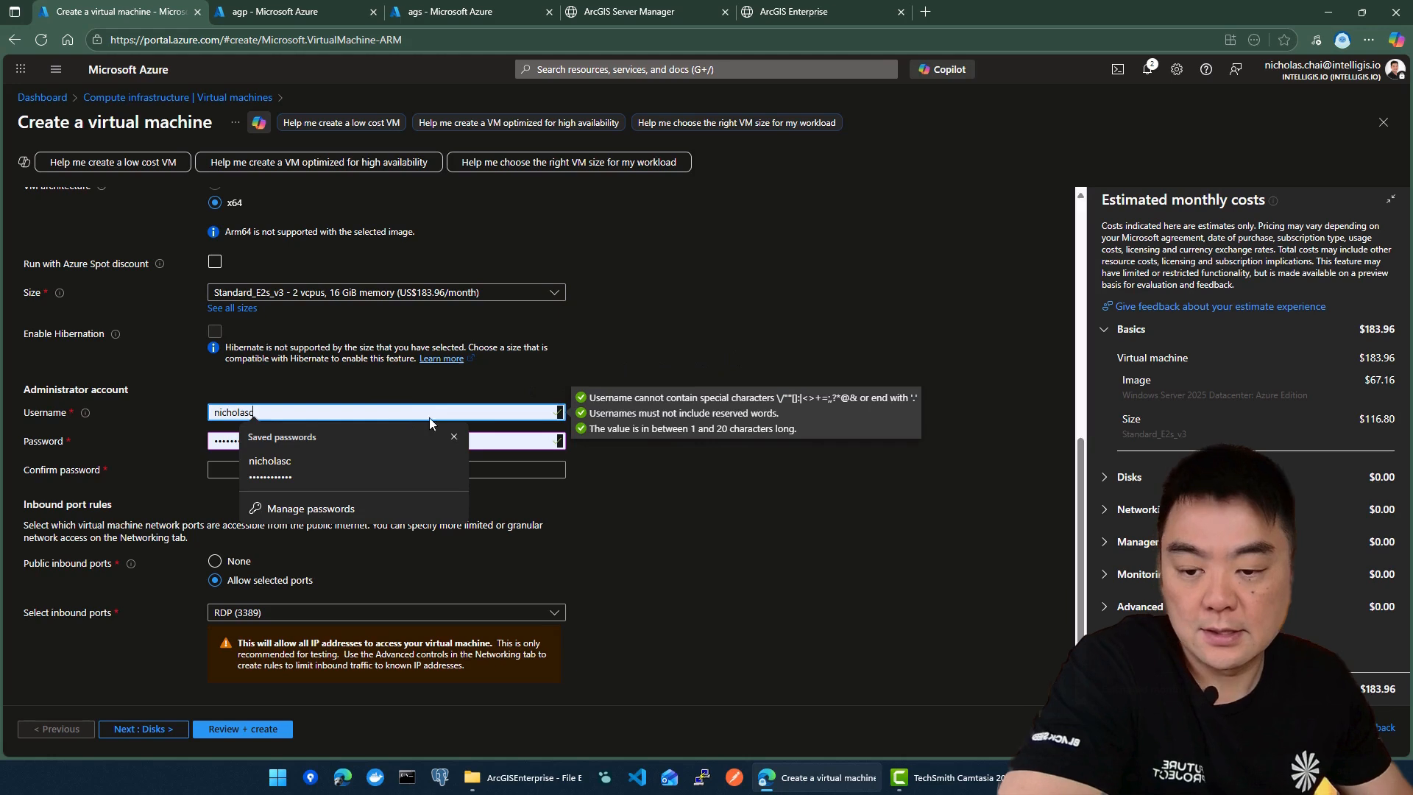
{"action": "left_click", "coordinate": [255, 438]}
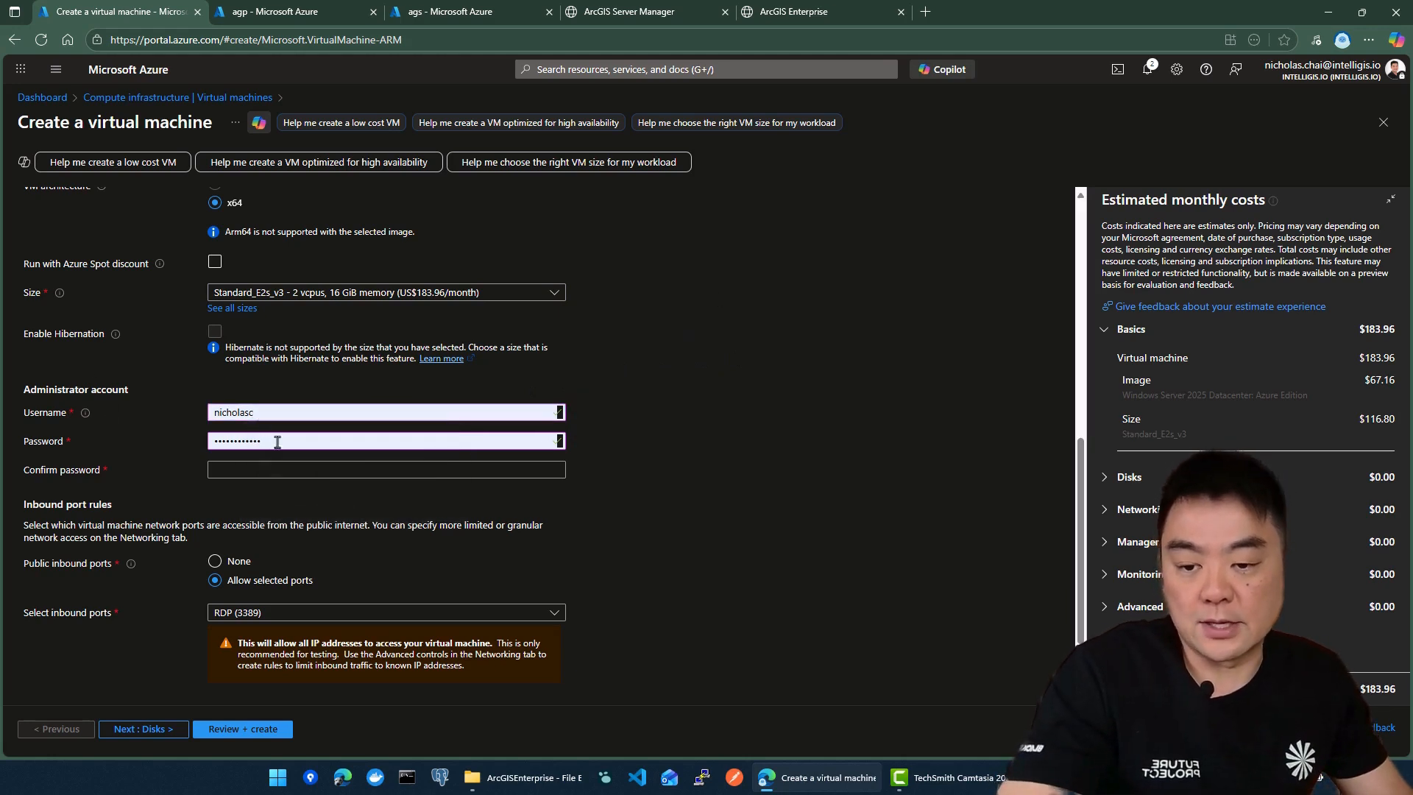
{"action": "left_click", "coordinate": [287, 412]}
{"action": "key", "text": "Tab"}
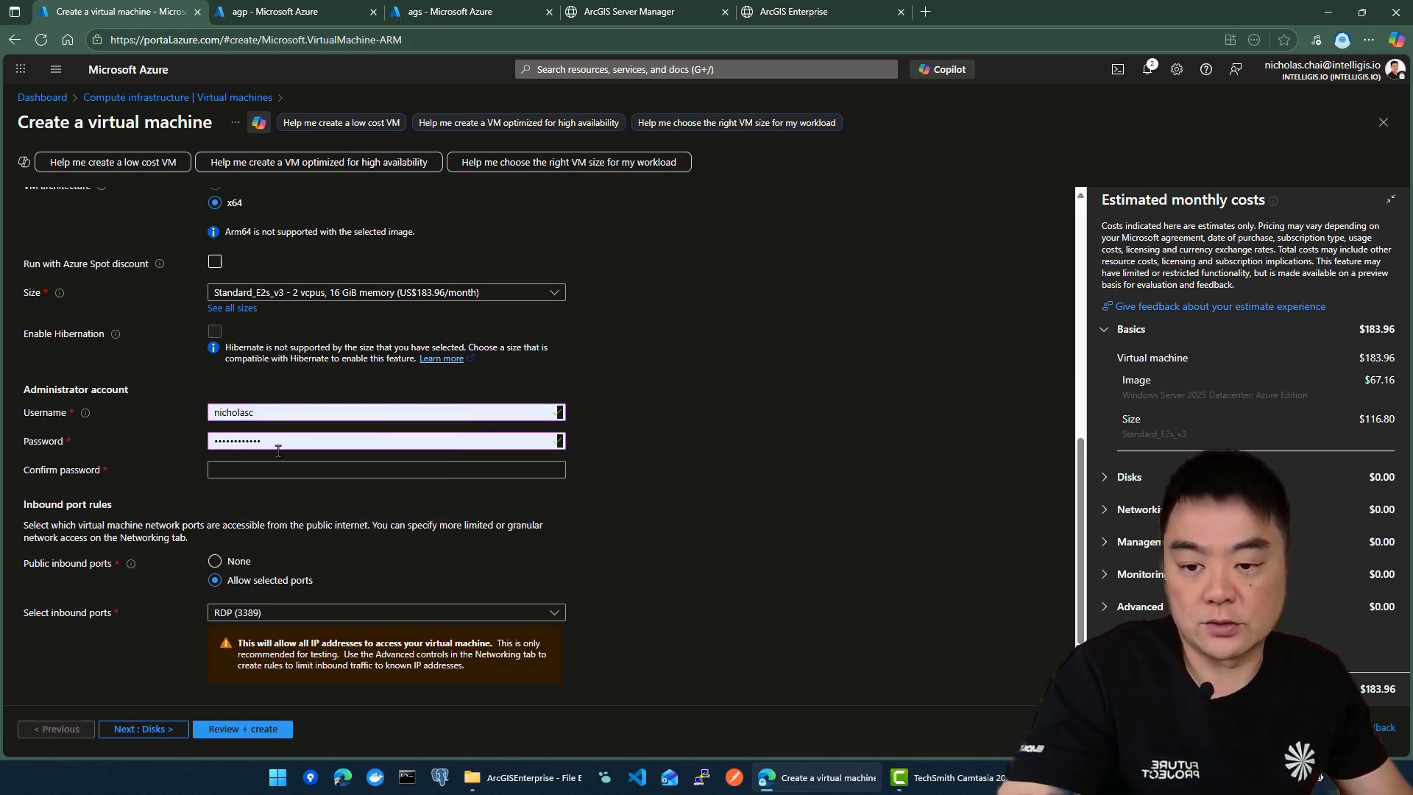
{"action": "type", "text": "•••"}
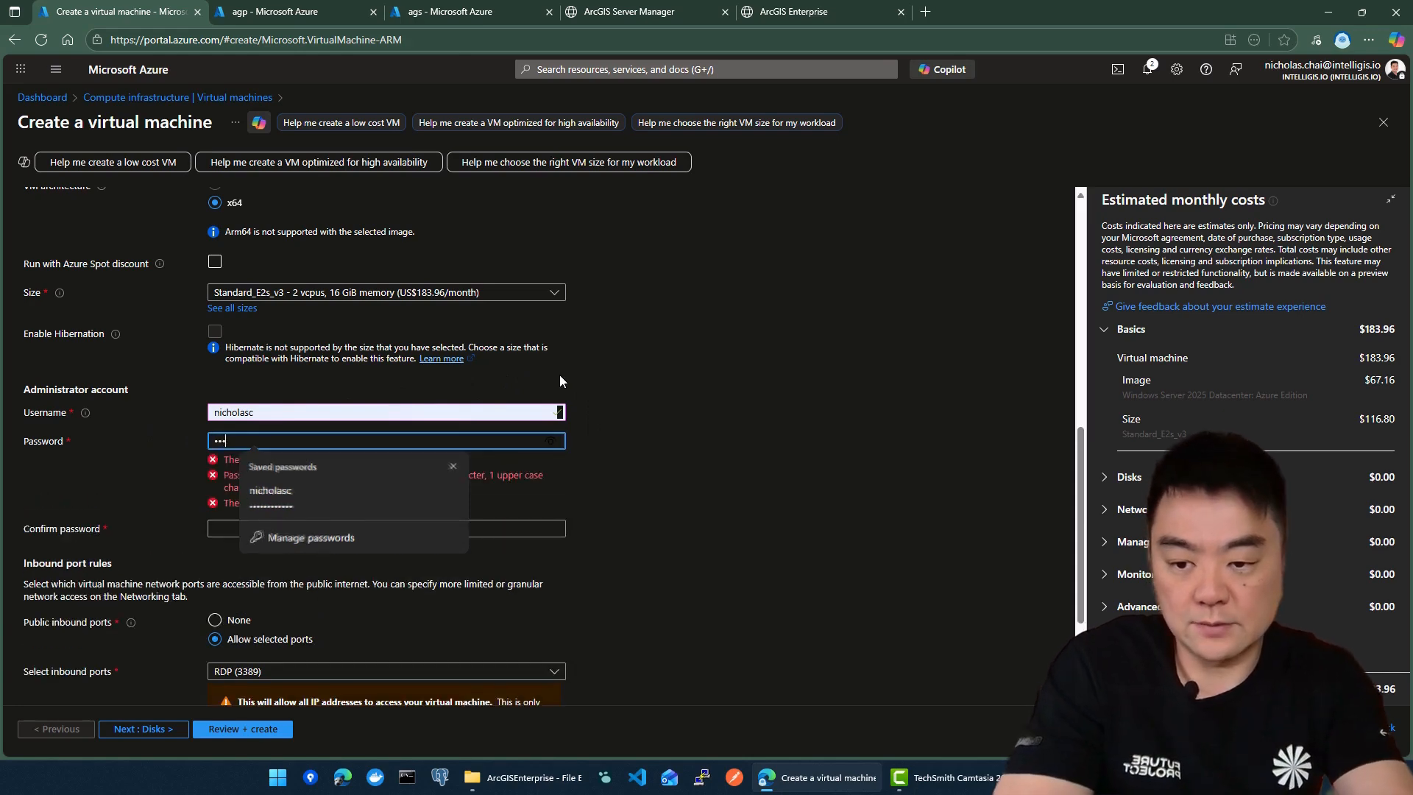
{"action": "type", "text": "••••"}
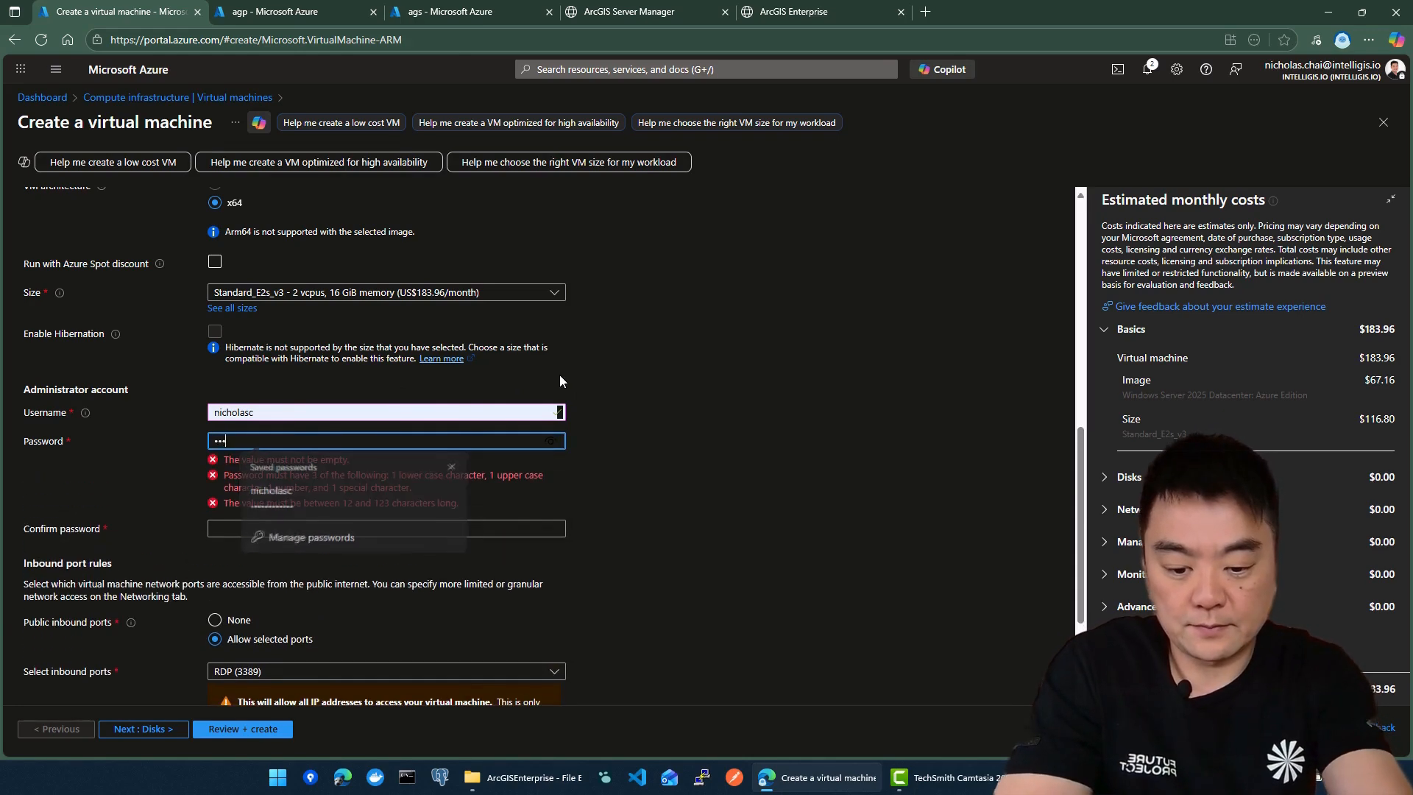
{"action": "type", "text": "•••••"}
{"action": "key", "text": "Tab"}
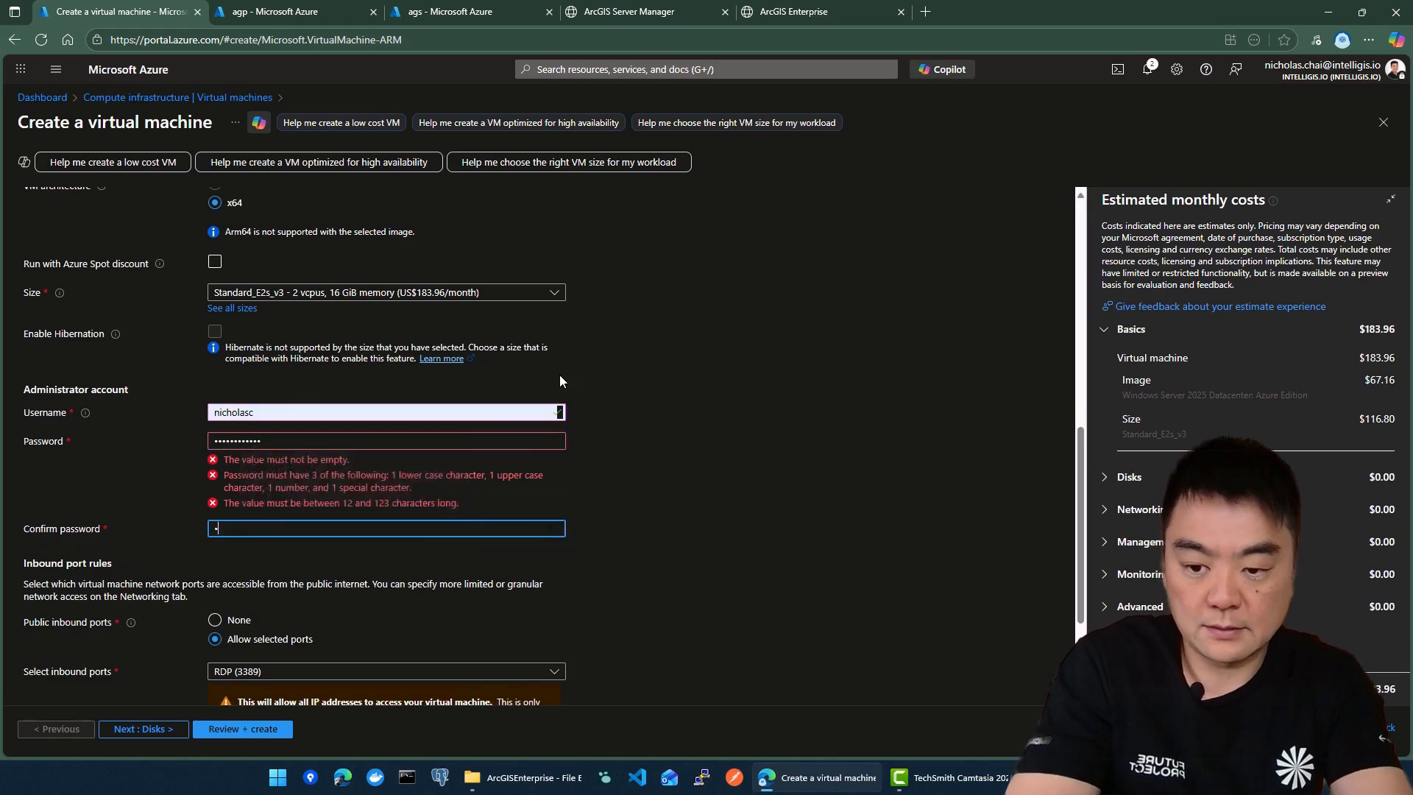
{"action": "type", "text": "••••••••••••"}
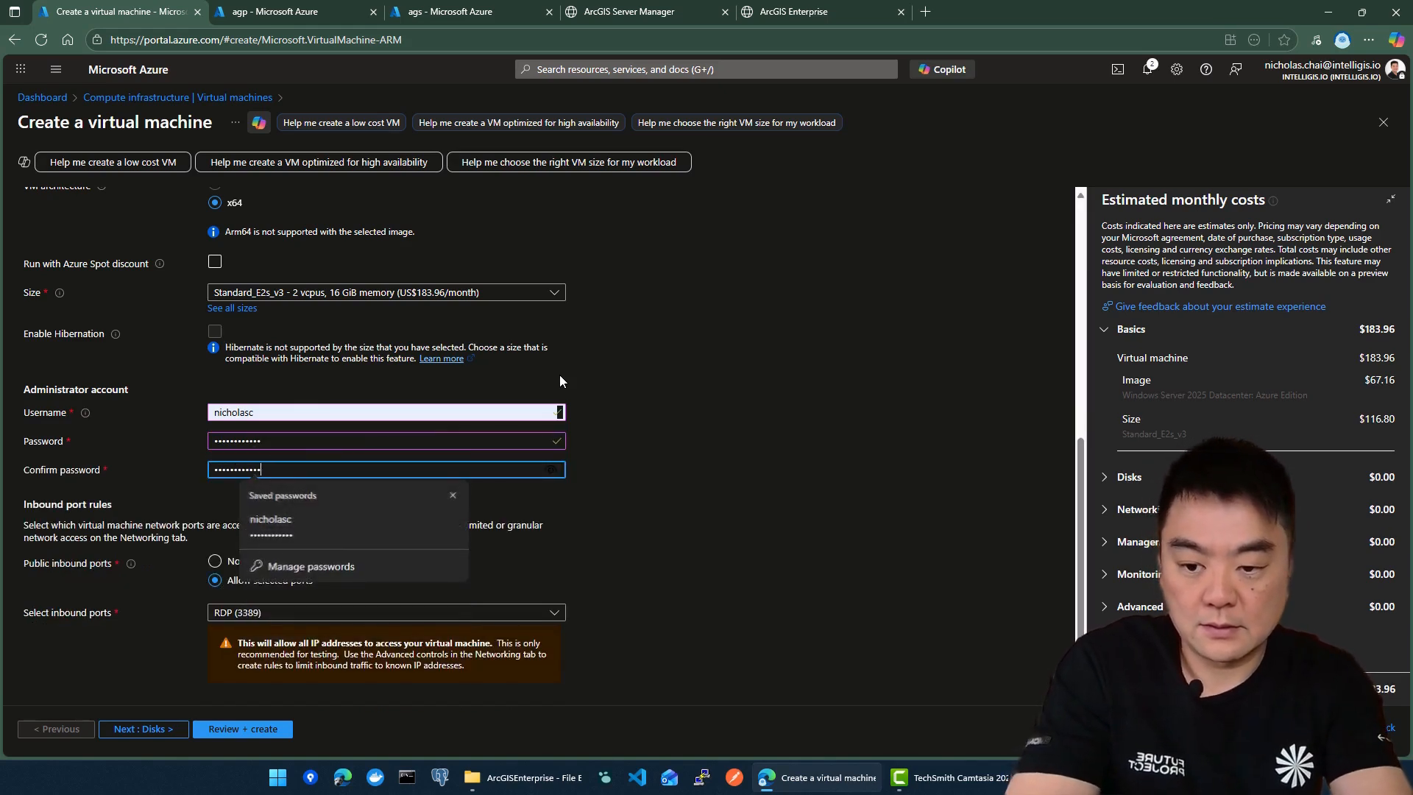
{"action": "left_click_drag", "start_coordinate": [560, 380], "coordinate": [742, 346]}
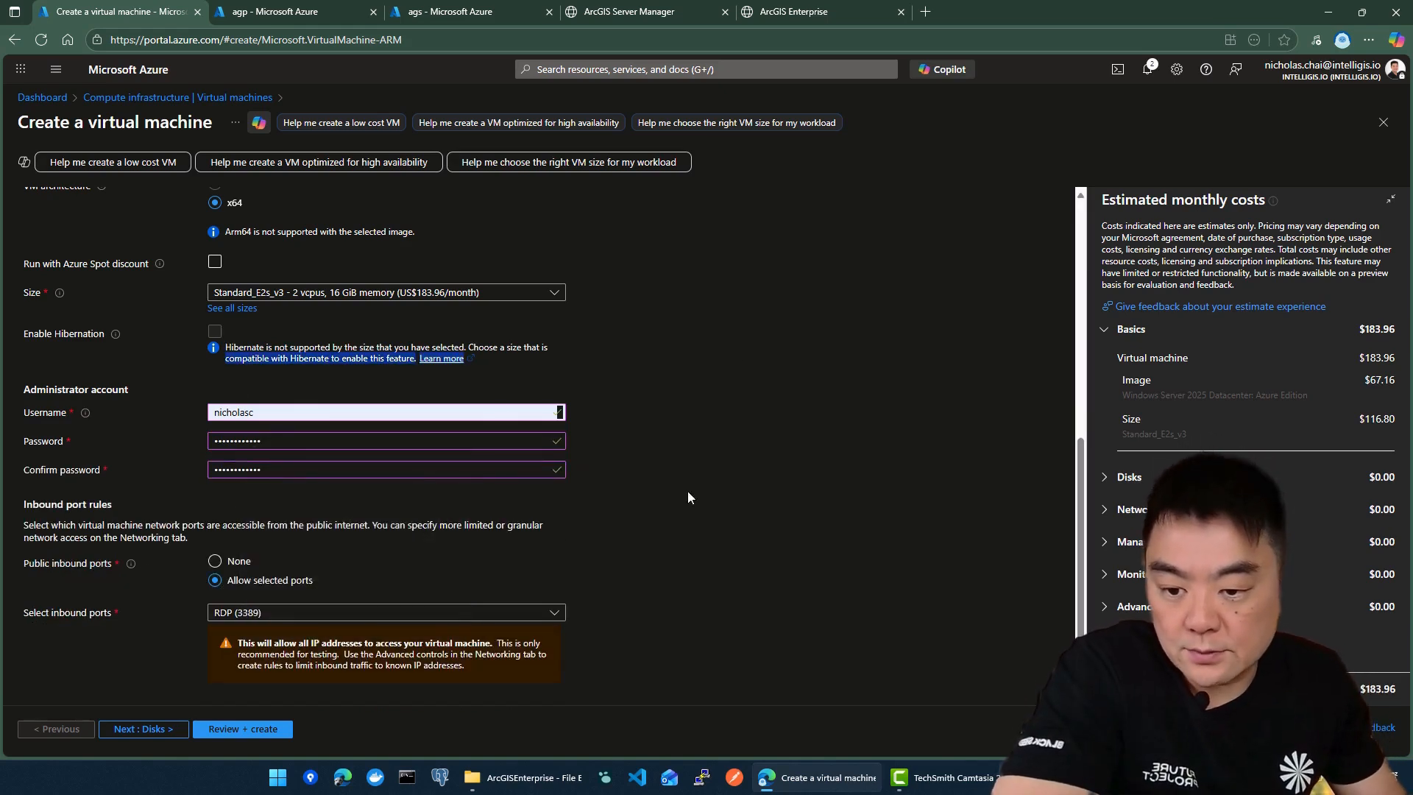
Keep inbound ports limited to RDP (3389) and continue to the Disks tab
{"action": "scroll", "coordinate": [353, 512], "scroll_direction": "down", "scroll_amount": 1}
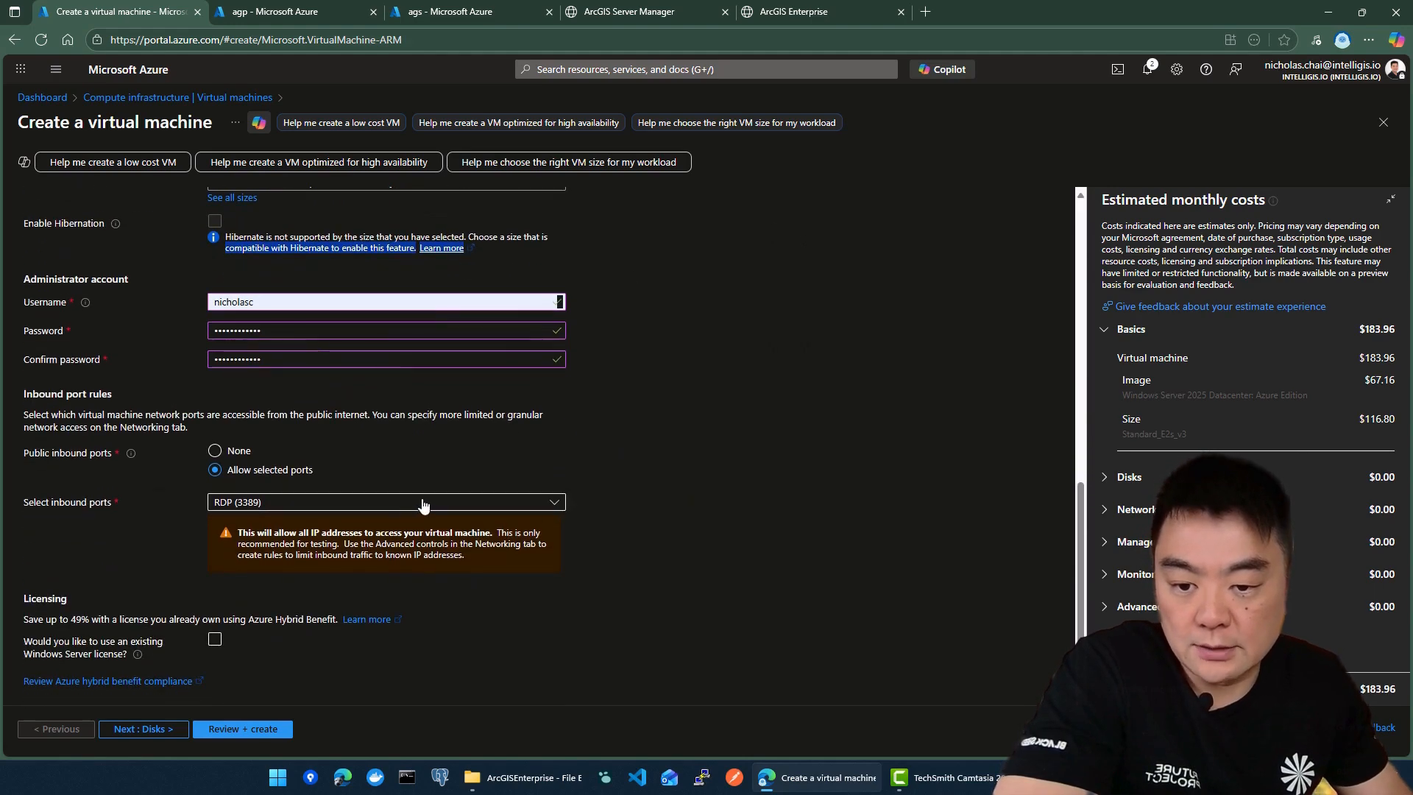
{"action": "left_click", "coordinate": [429, 506]}
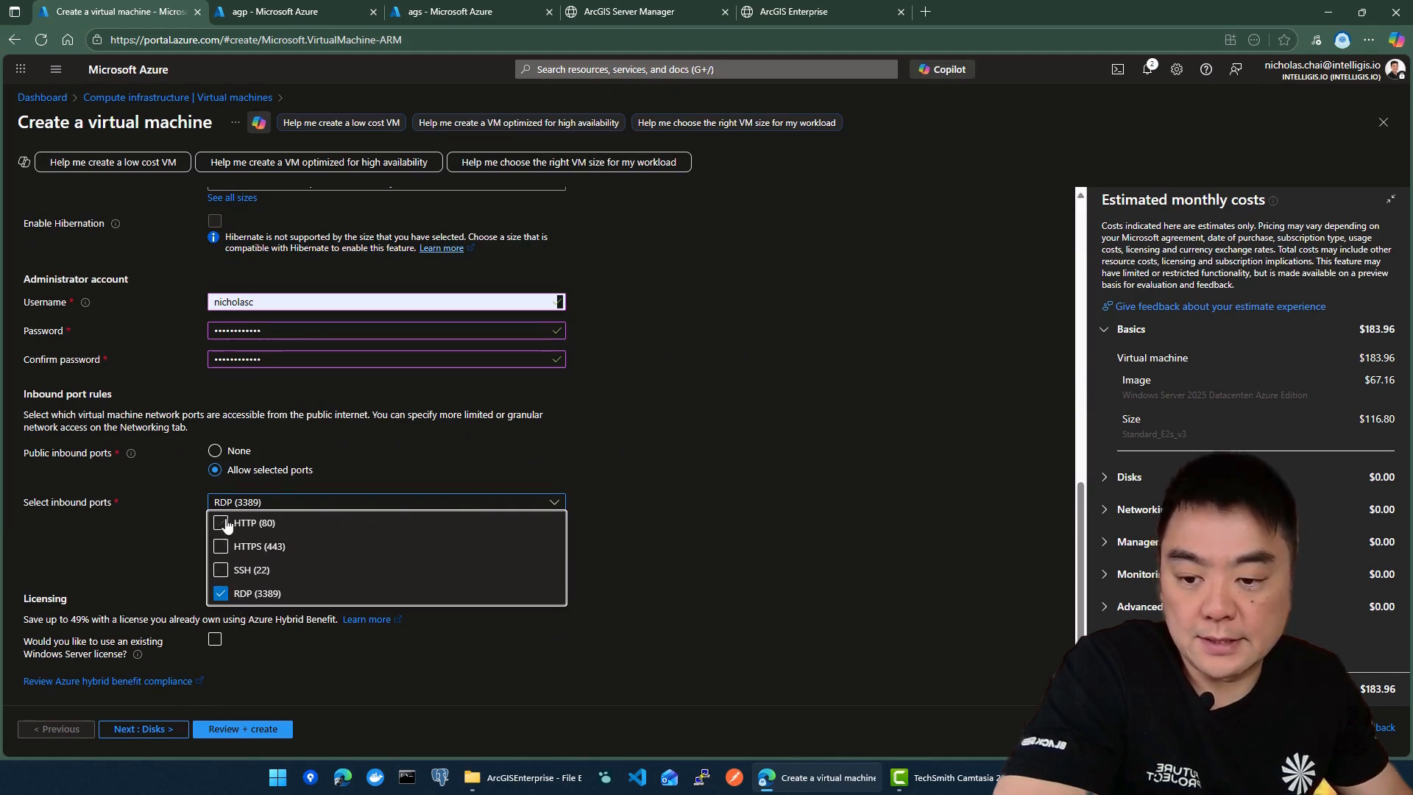
{"action": "left_click", "coordinate": [688, 475]}
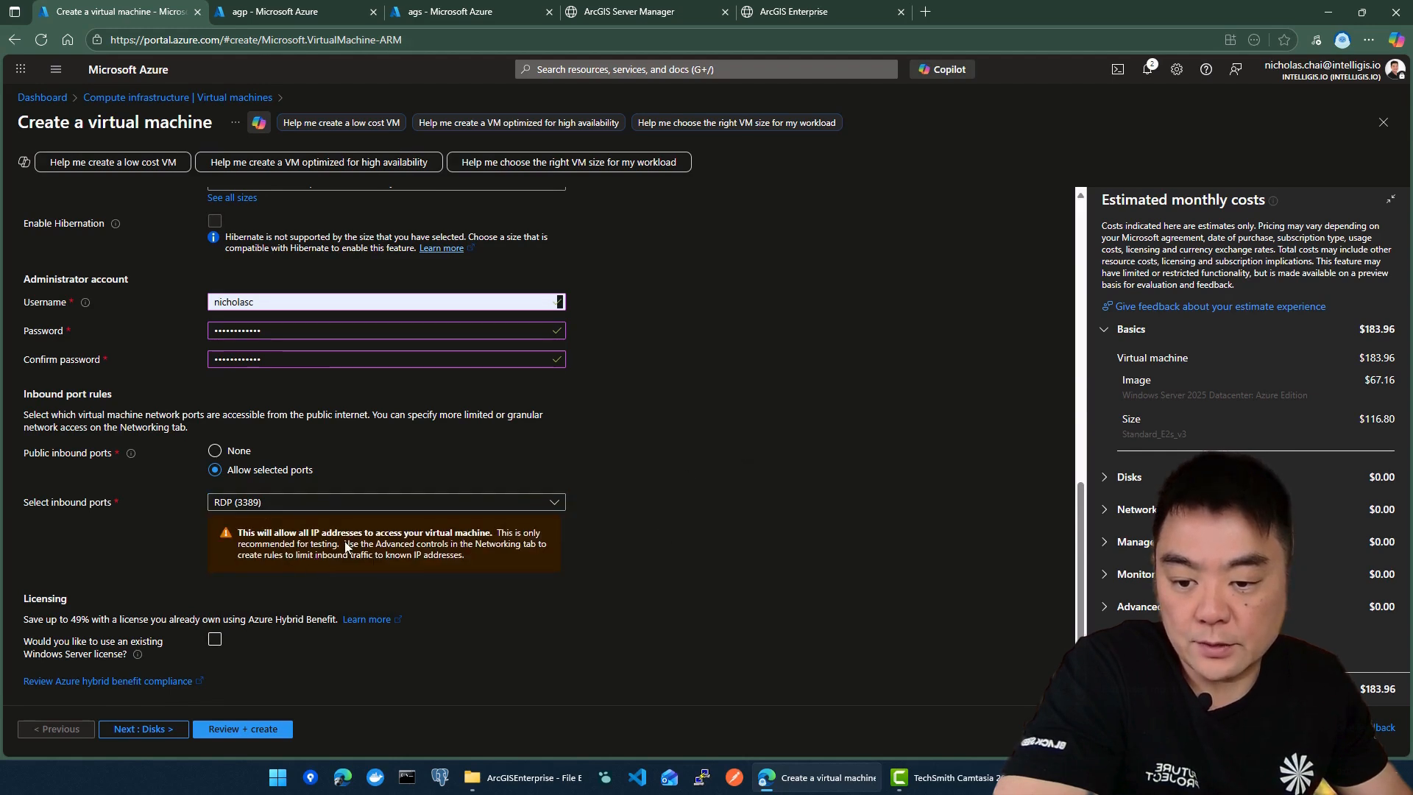
{"action": "left_click", "coordinate": [143, 729]}
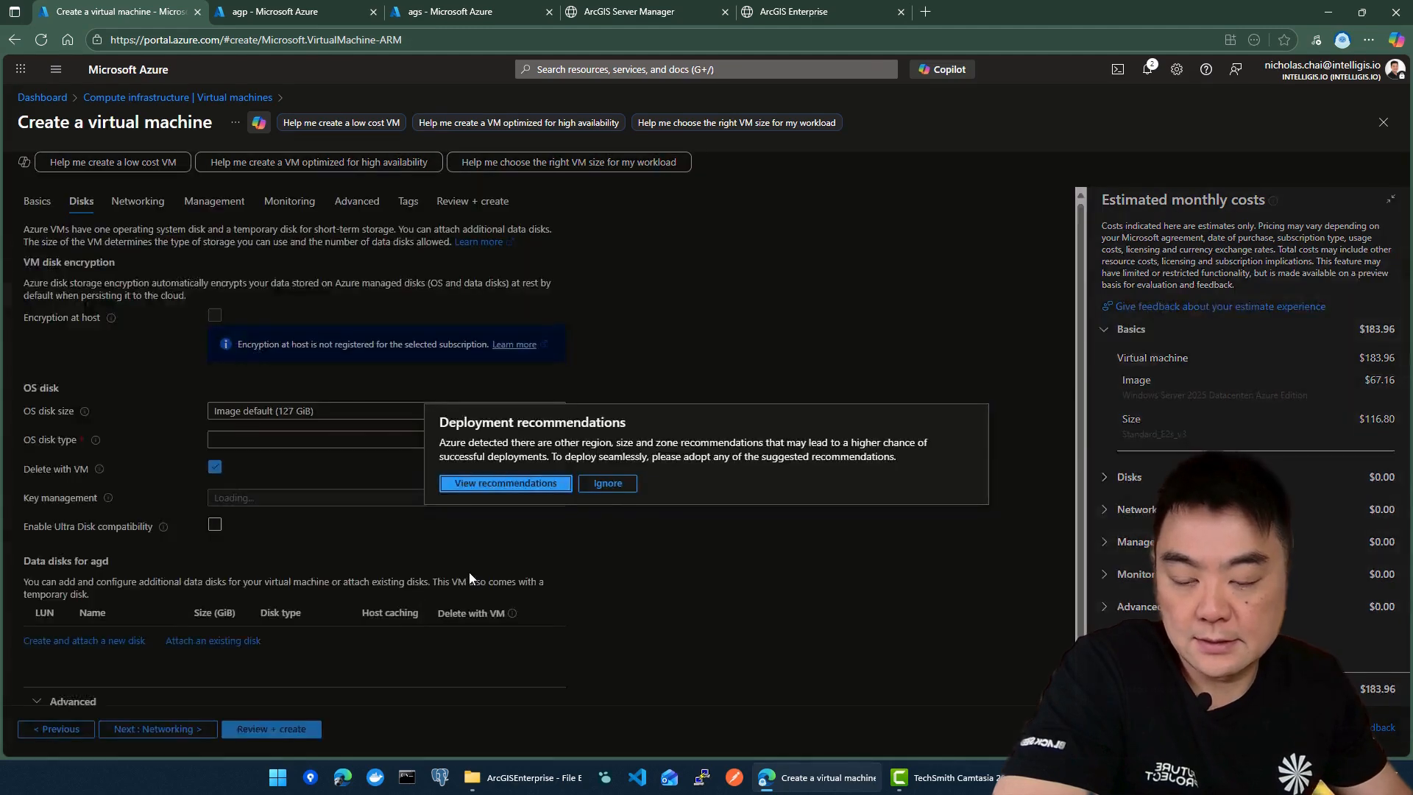
Ignore the deployment recommendations, keep the default Premium SSD OS disk, and go to Networking
{"action": "left_click", "coordinate": [608, 483]}
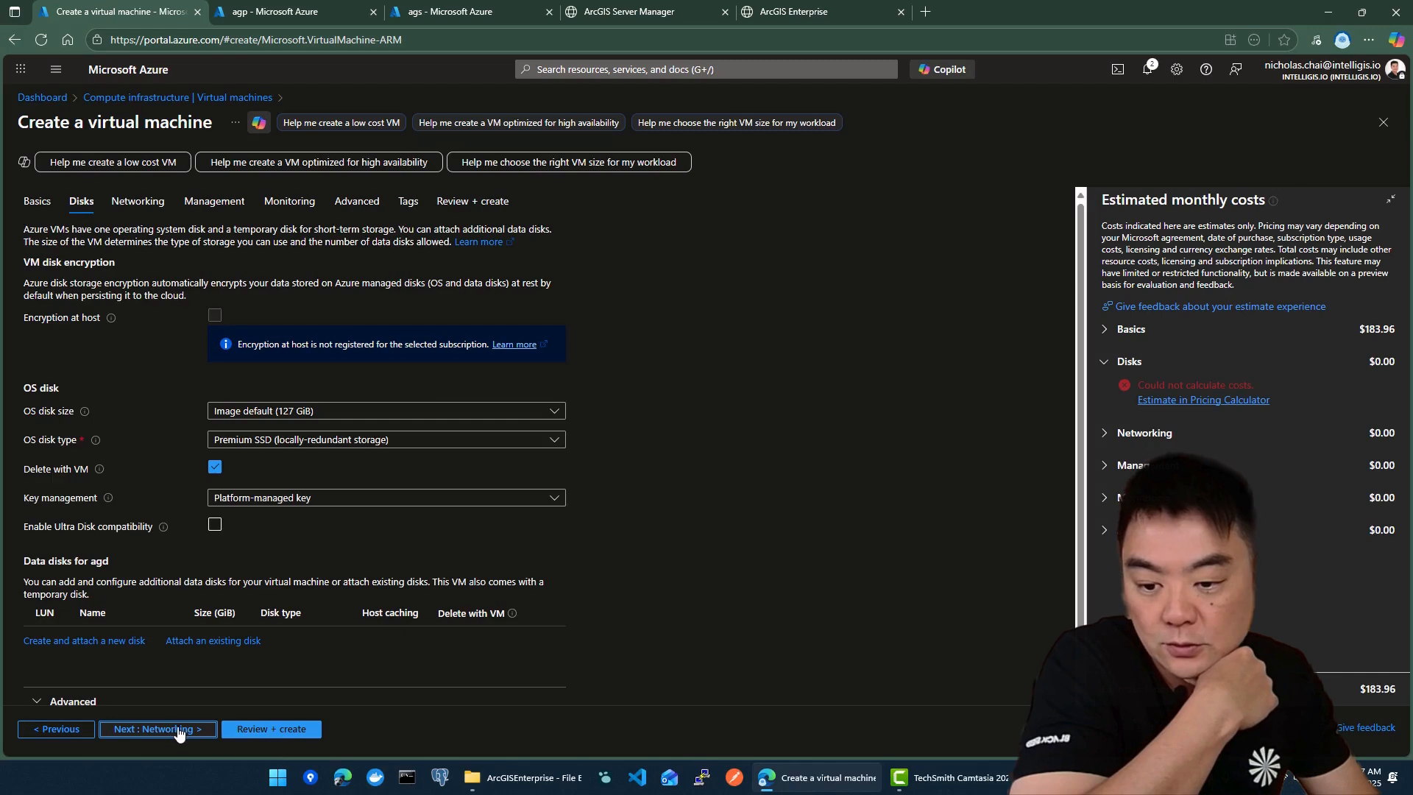
{"action": "left_click", "coordinate": [179, 731]}
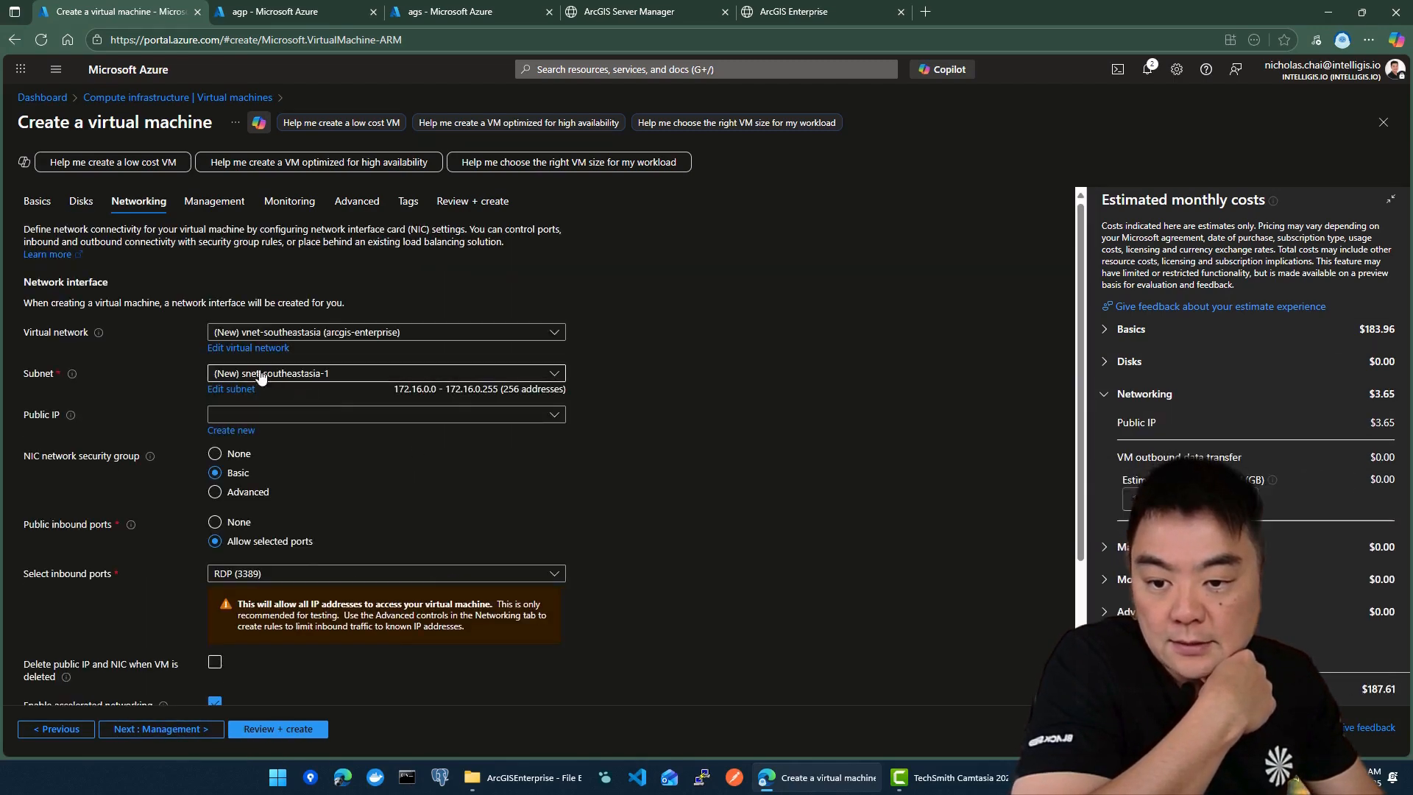
Choose arcgis-enterprise-vnet with its default subnet, cross-checking the existing agp VM's network
{"action": "left_click", "coordinate": [452, 333]}
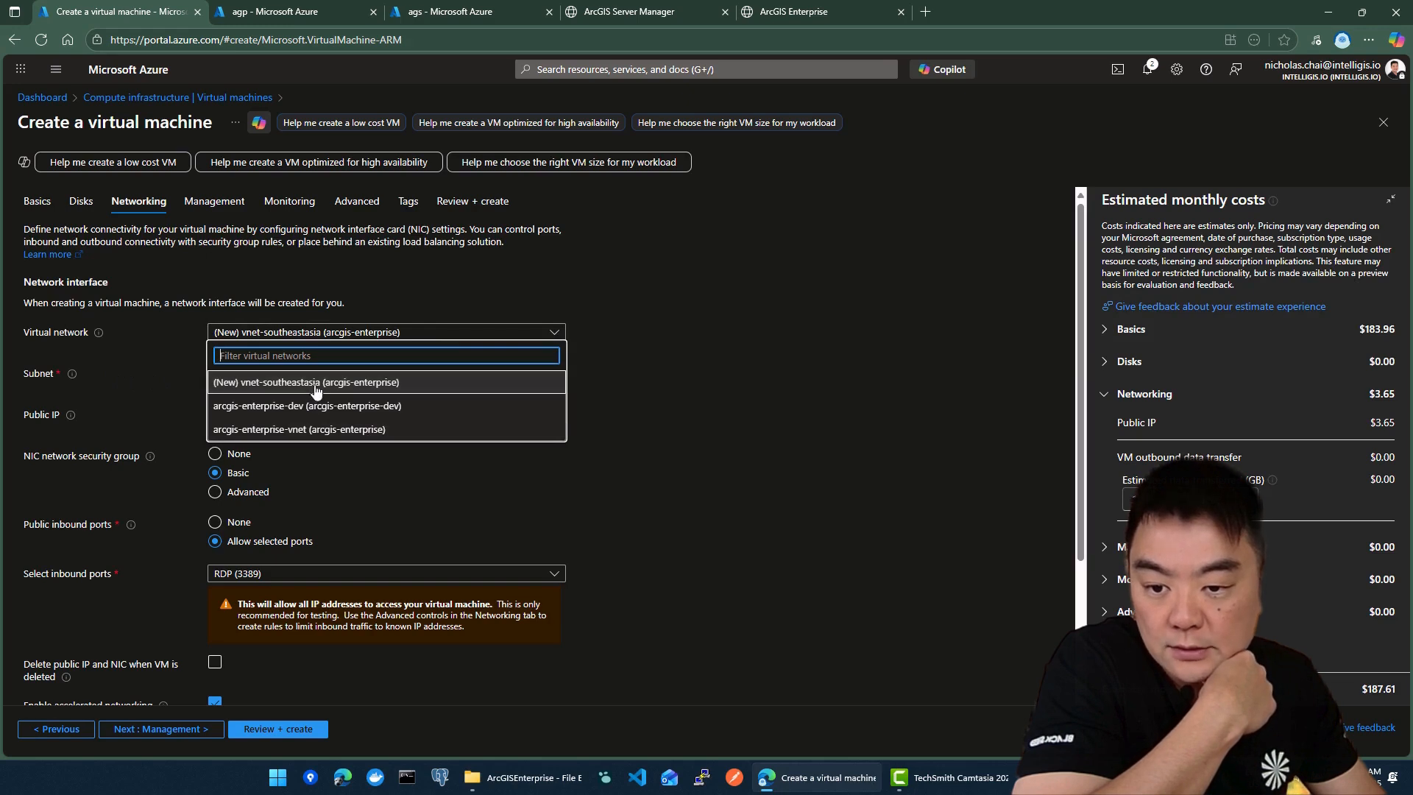
{"action": "left_click", "coordinate": [269, 434]}
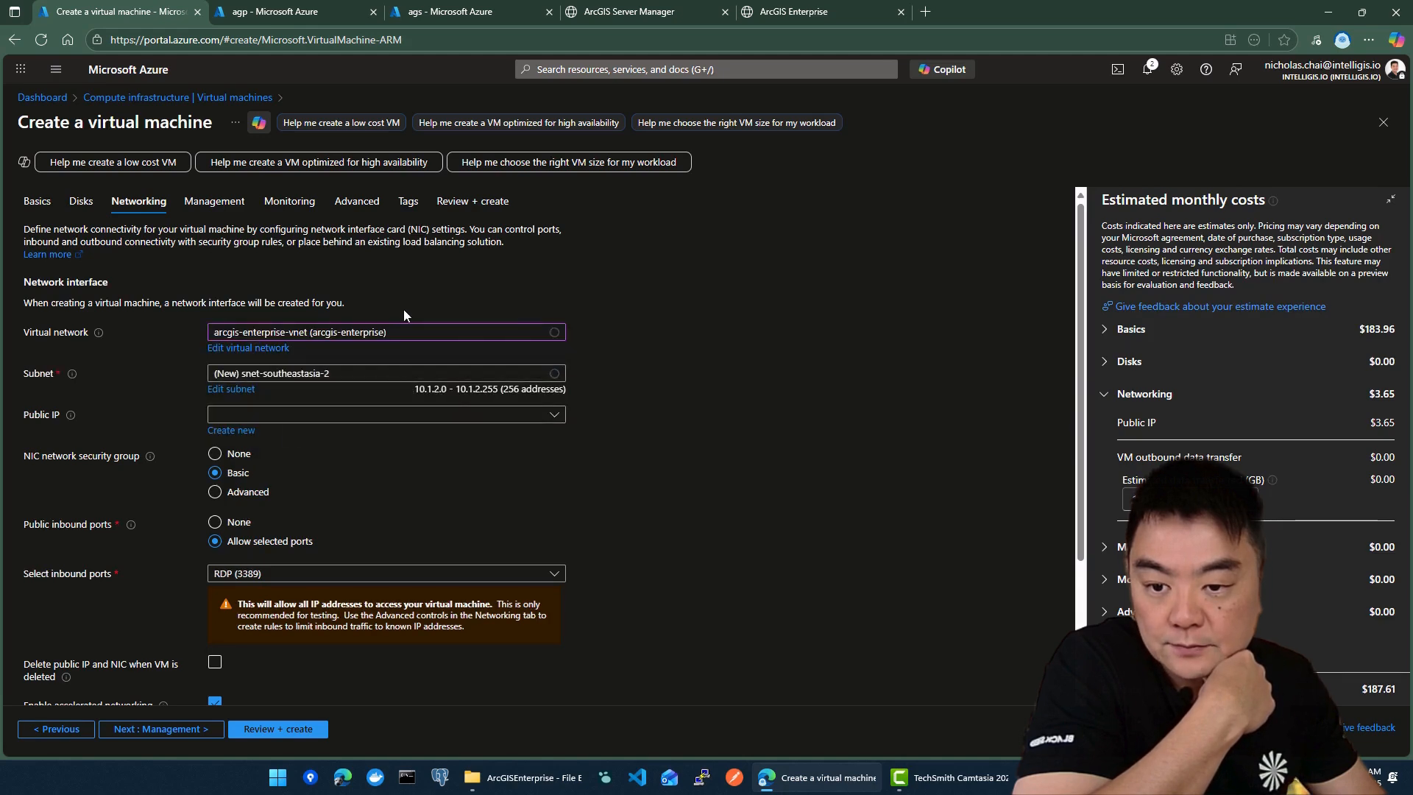
{"action": "left_click", "coordinate": [320, 374]}
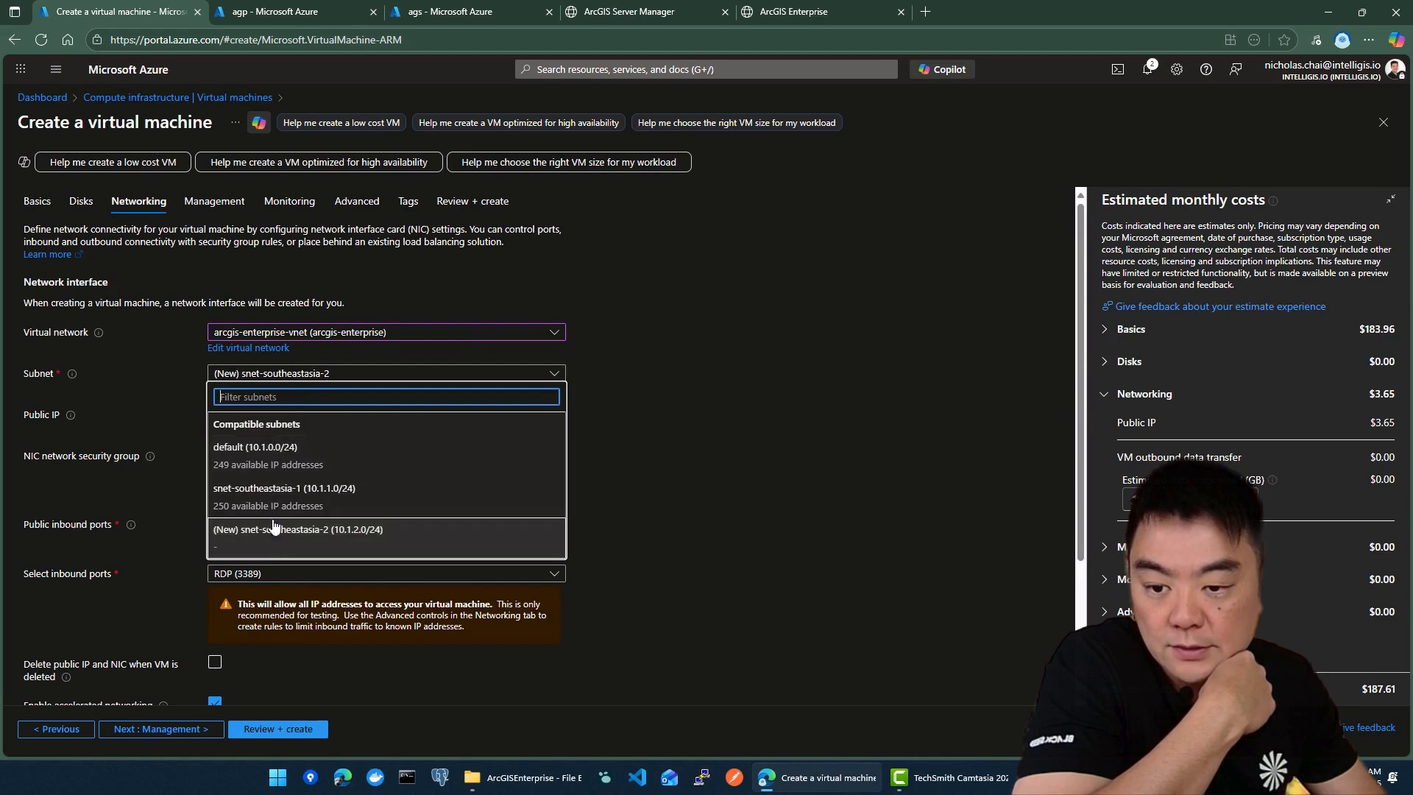
{"action": "left_click", "coordinate": [290, 465]}
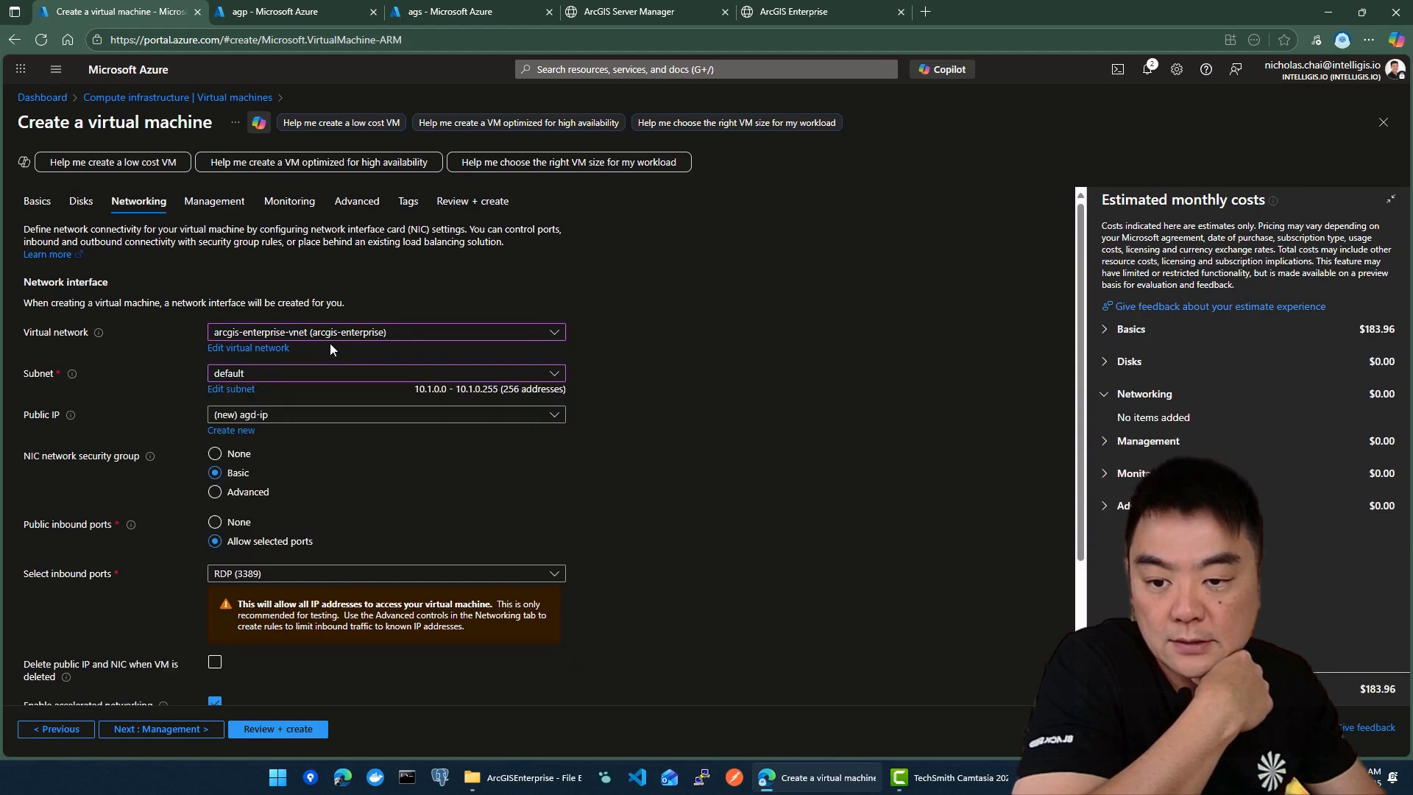
{"action": "left_click", "coordinate": [293, 6]}
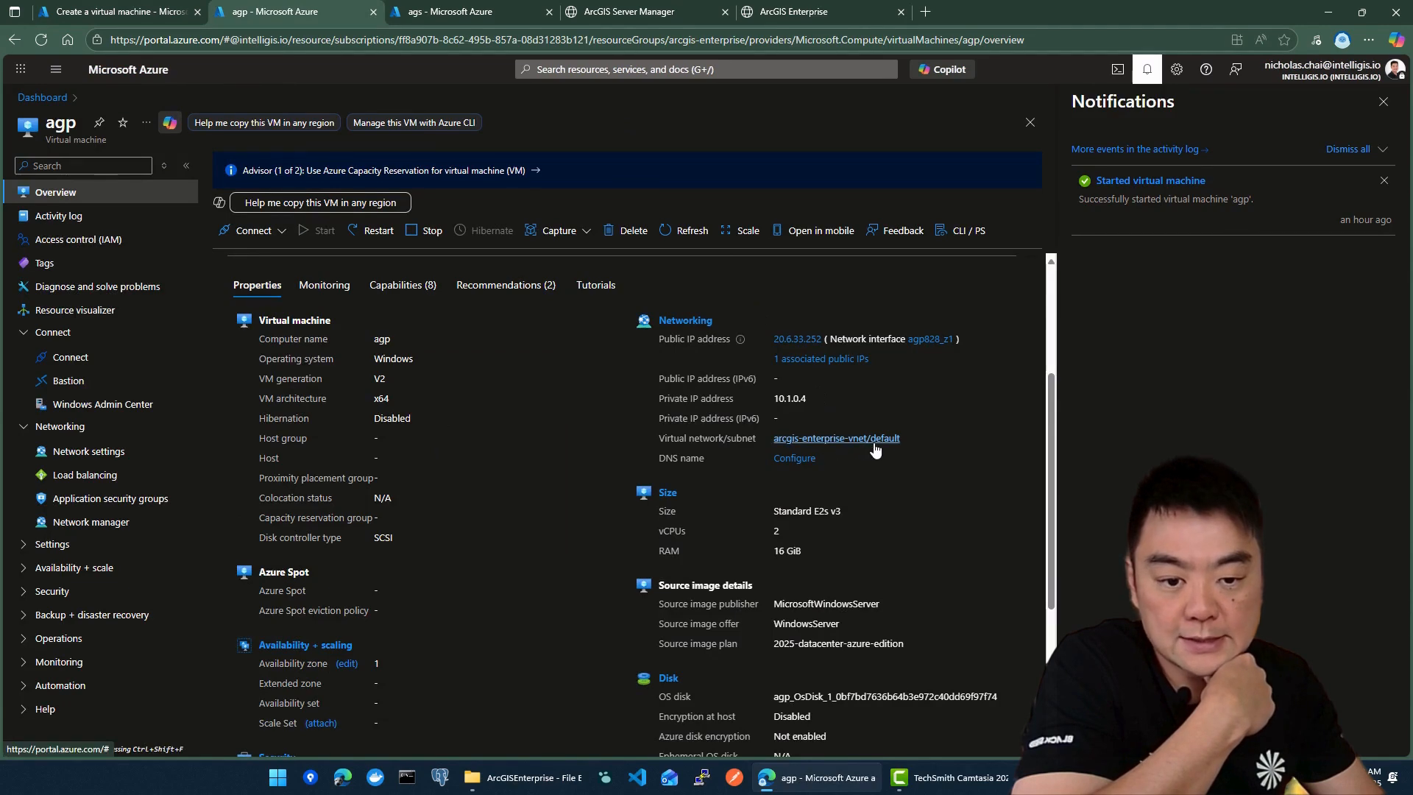
{"action": "left_click", "coordinate": [118, 12]}
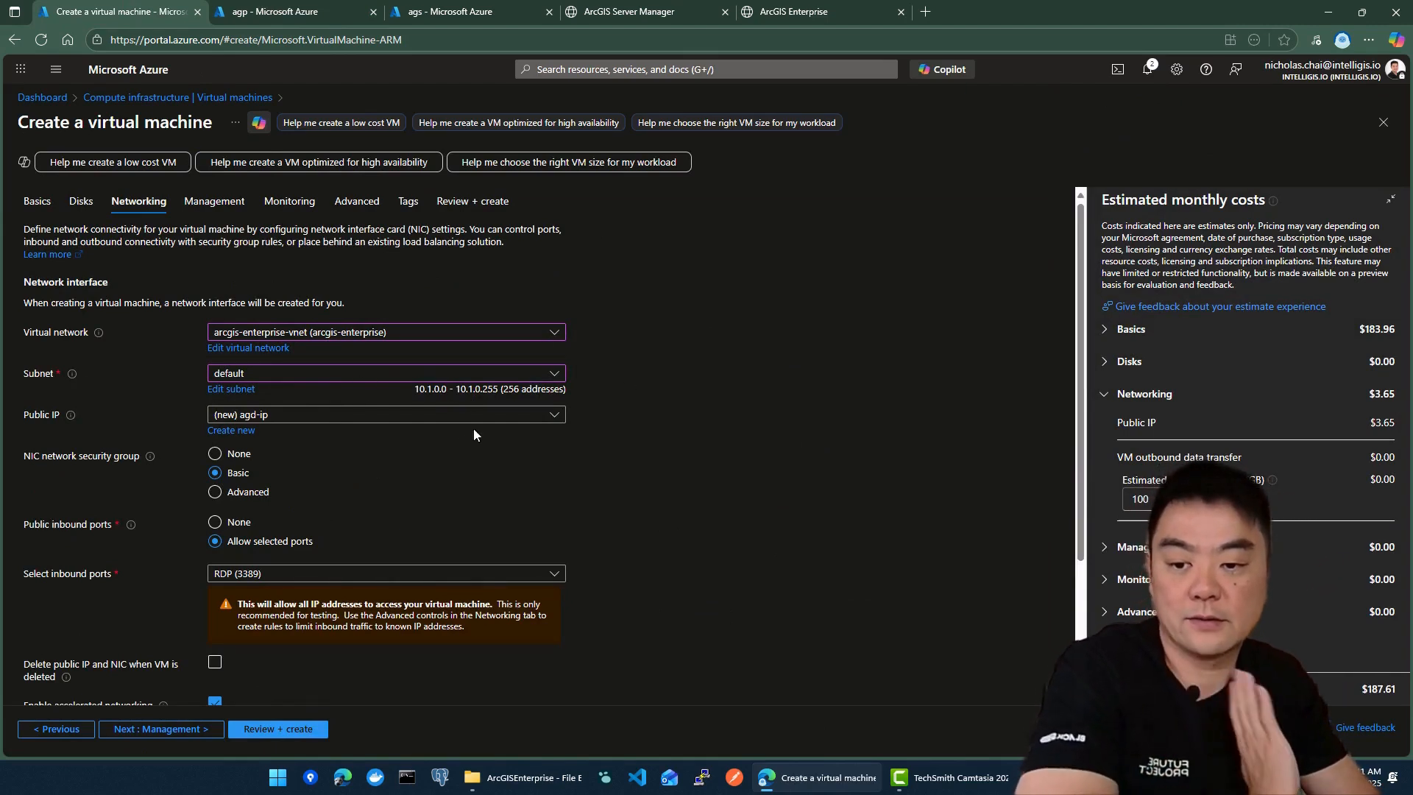
{"action": "scroll", "coordinate": [434, 439], "scroll_direction": "down", "scroll_amount": 3}
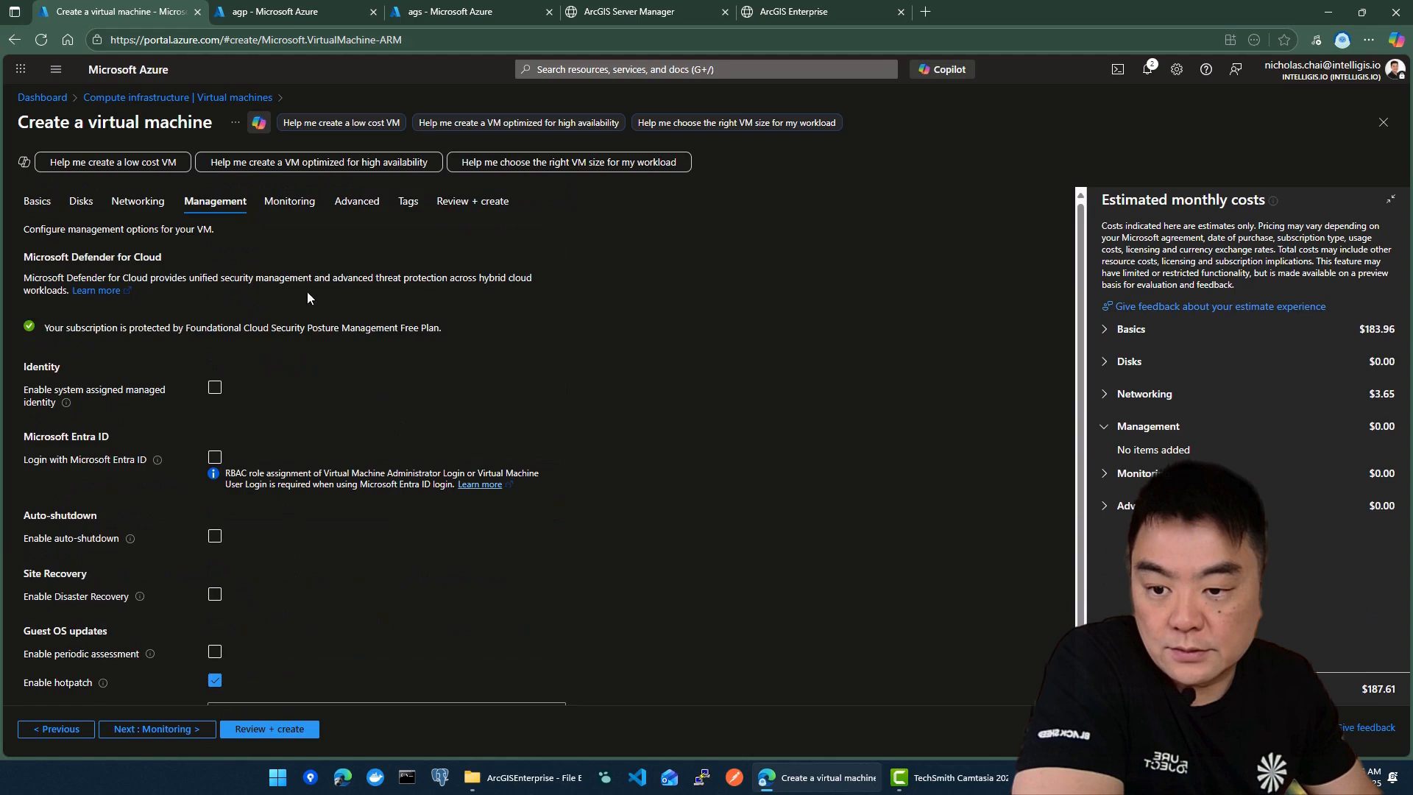
Advance past Monitoring to Review + create, check the passed validation summary, and create agd
{"action": "scroll", "coordinate": [339, 374], "scroll_direction": "down", "scroll_amount": 2}
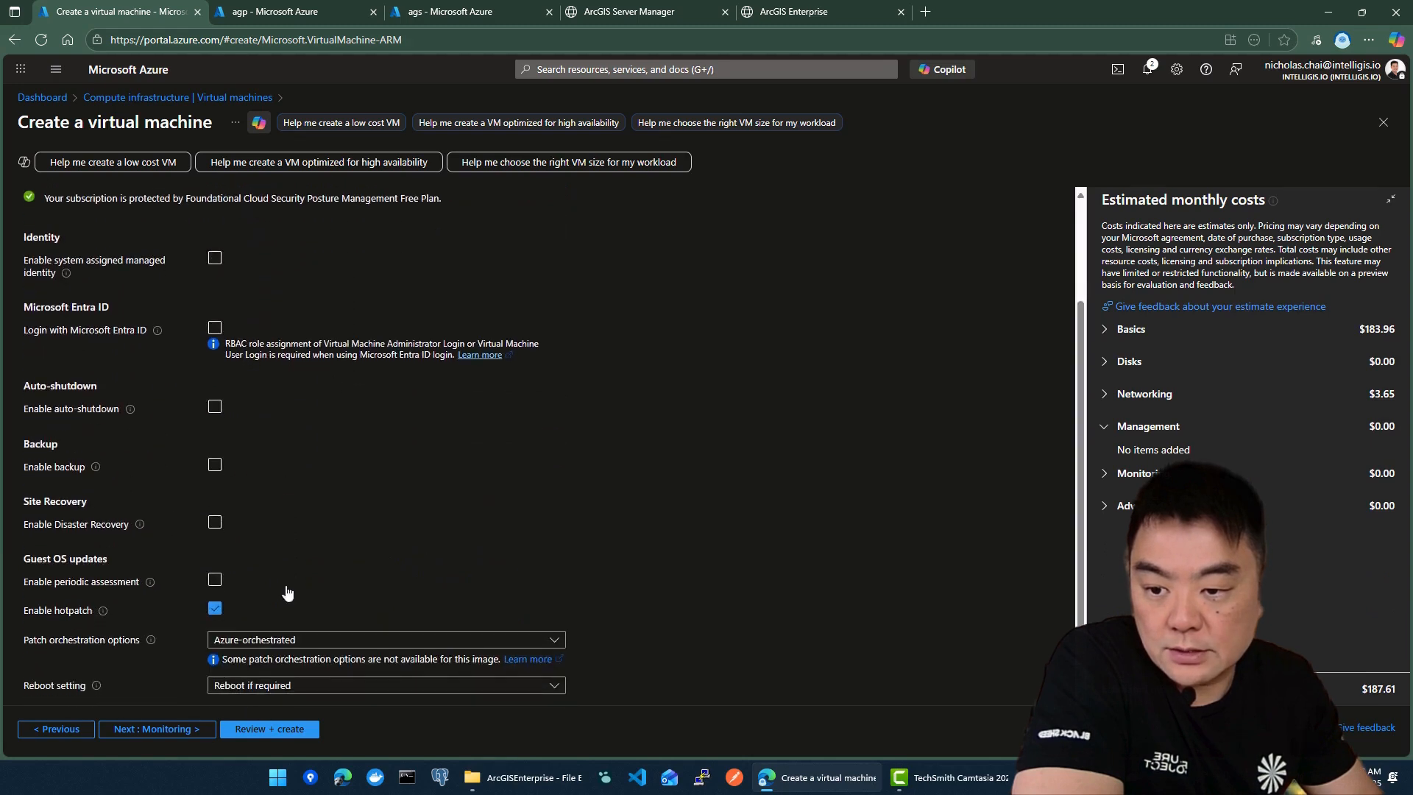
{"action": "left_click", "coordinate": [161, 732]}
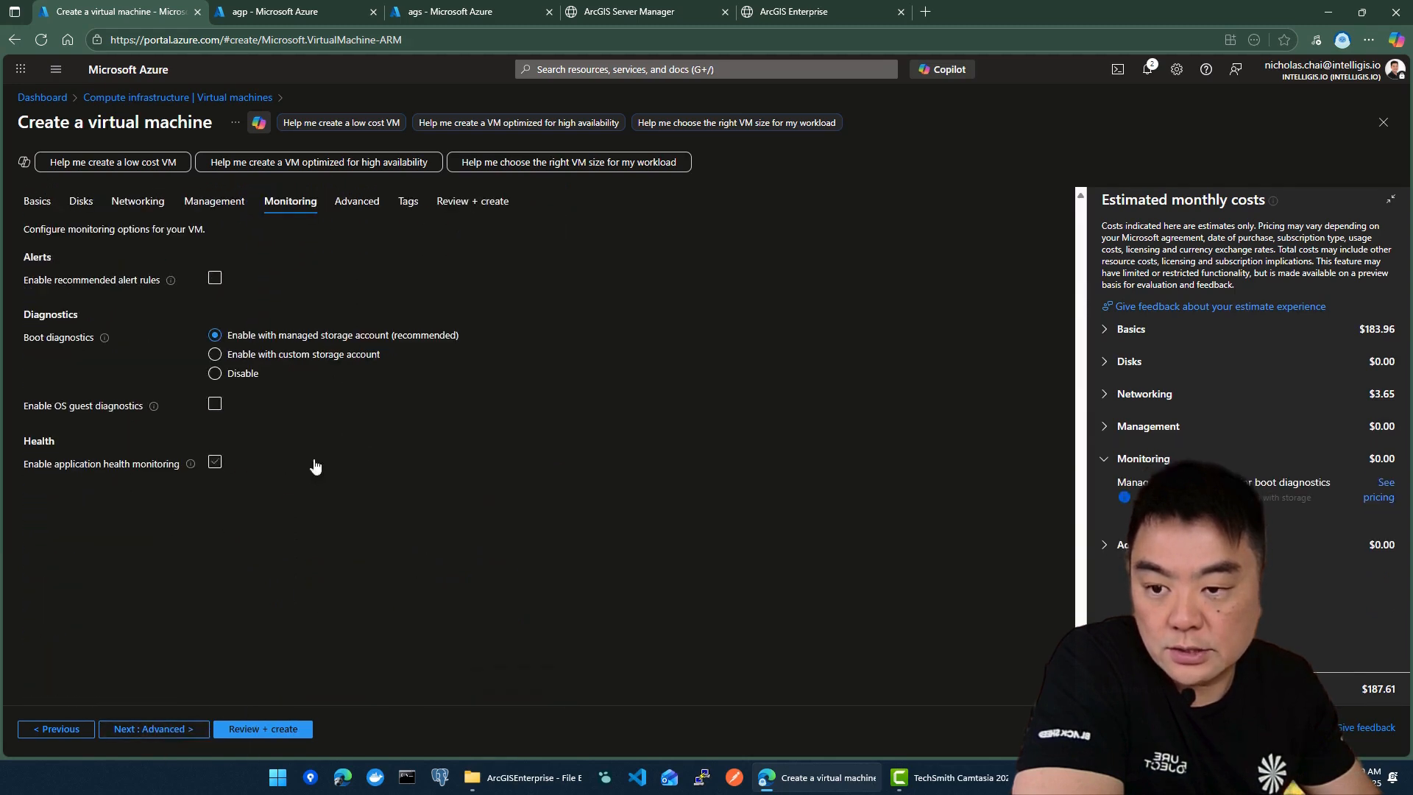
{"action": "left_click", "coordinate": [286, 735]}
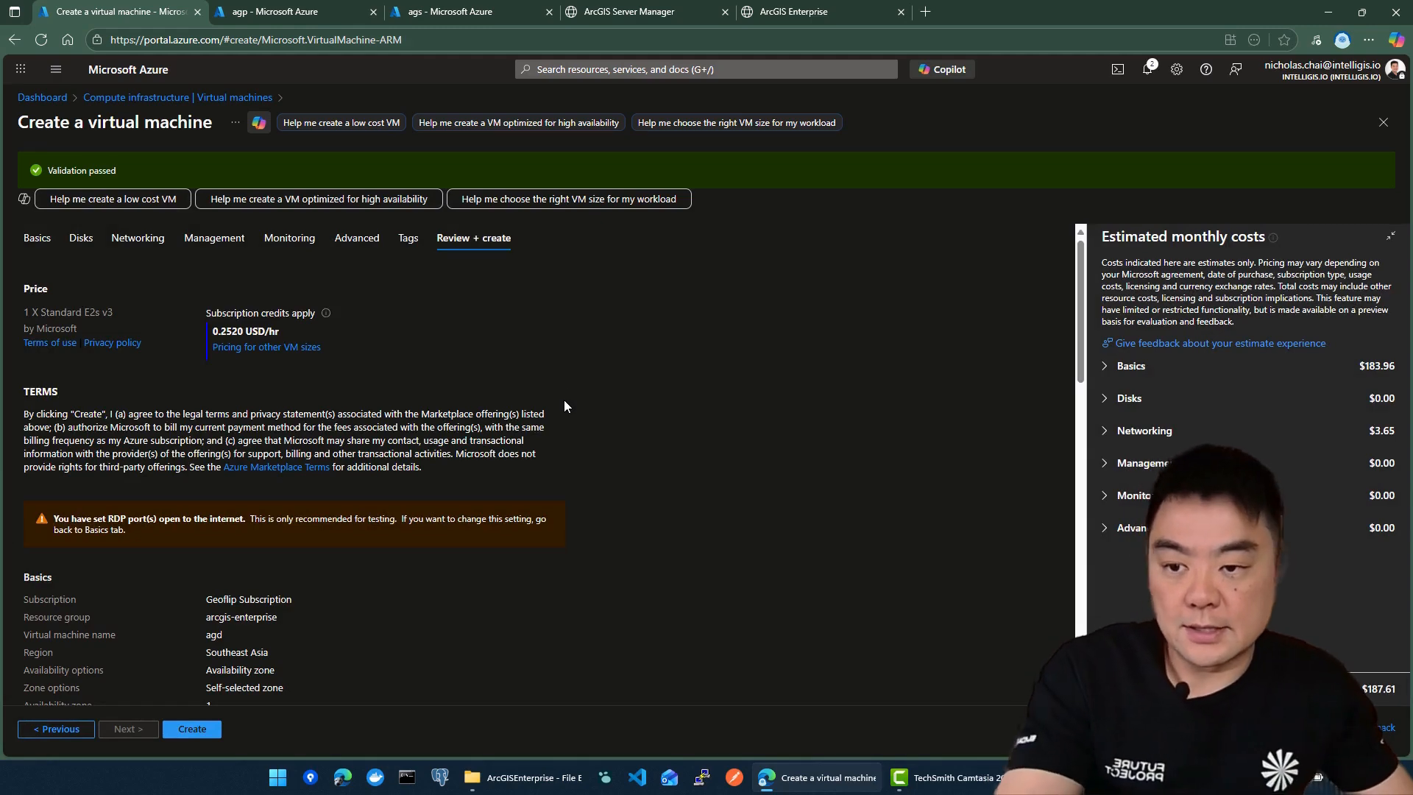
{"action": "scroll", "coordinate": [494, 387], "scroll_direction": "down", "scroll_amount": 5}
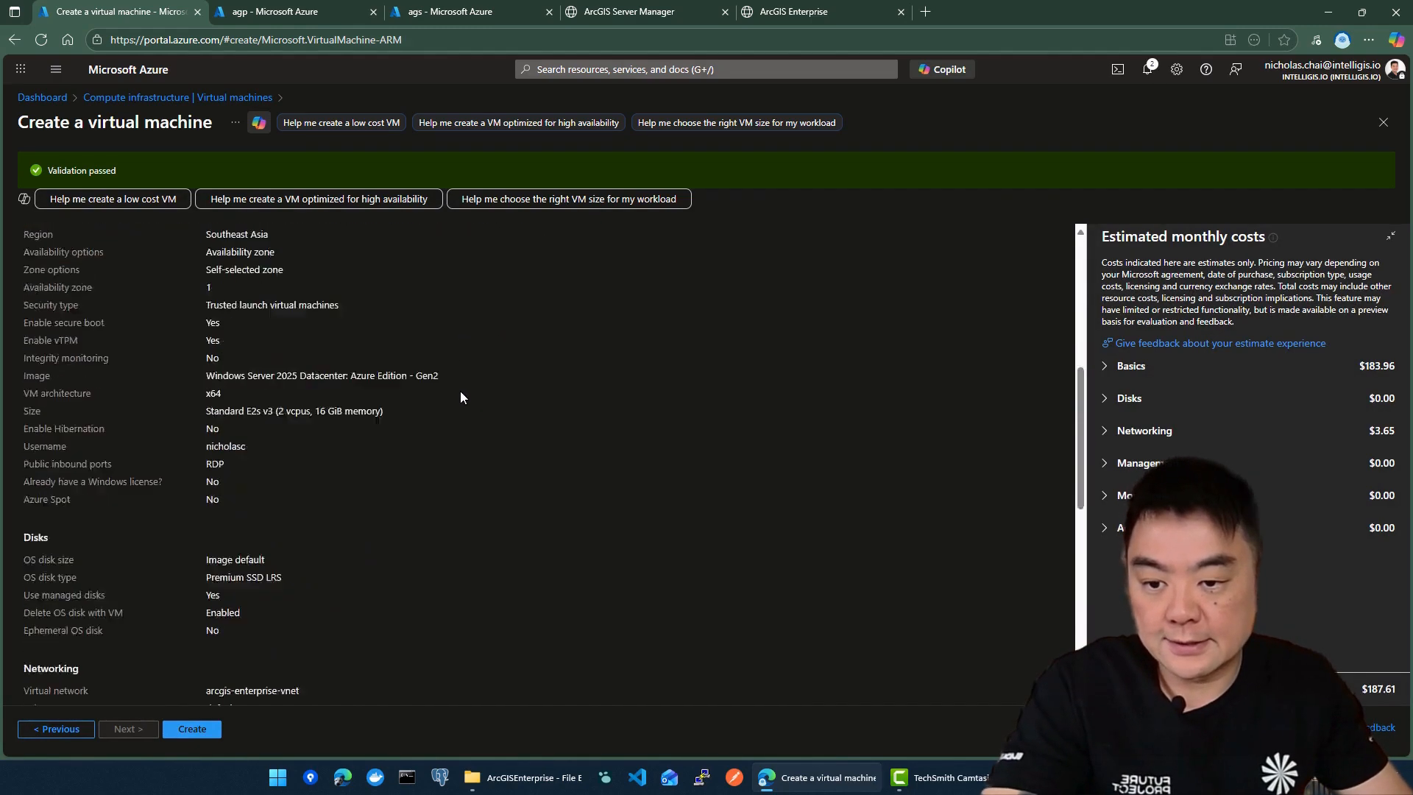
{"action": "scroll", "coordinate": [461, 397], "scroll_direction": "down", "scroll_amount": 9}
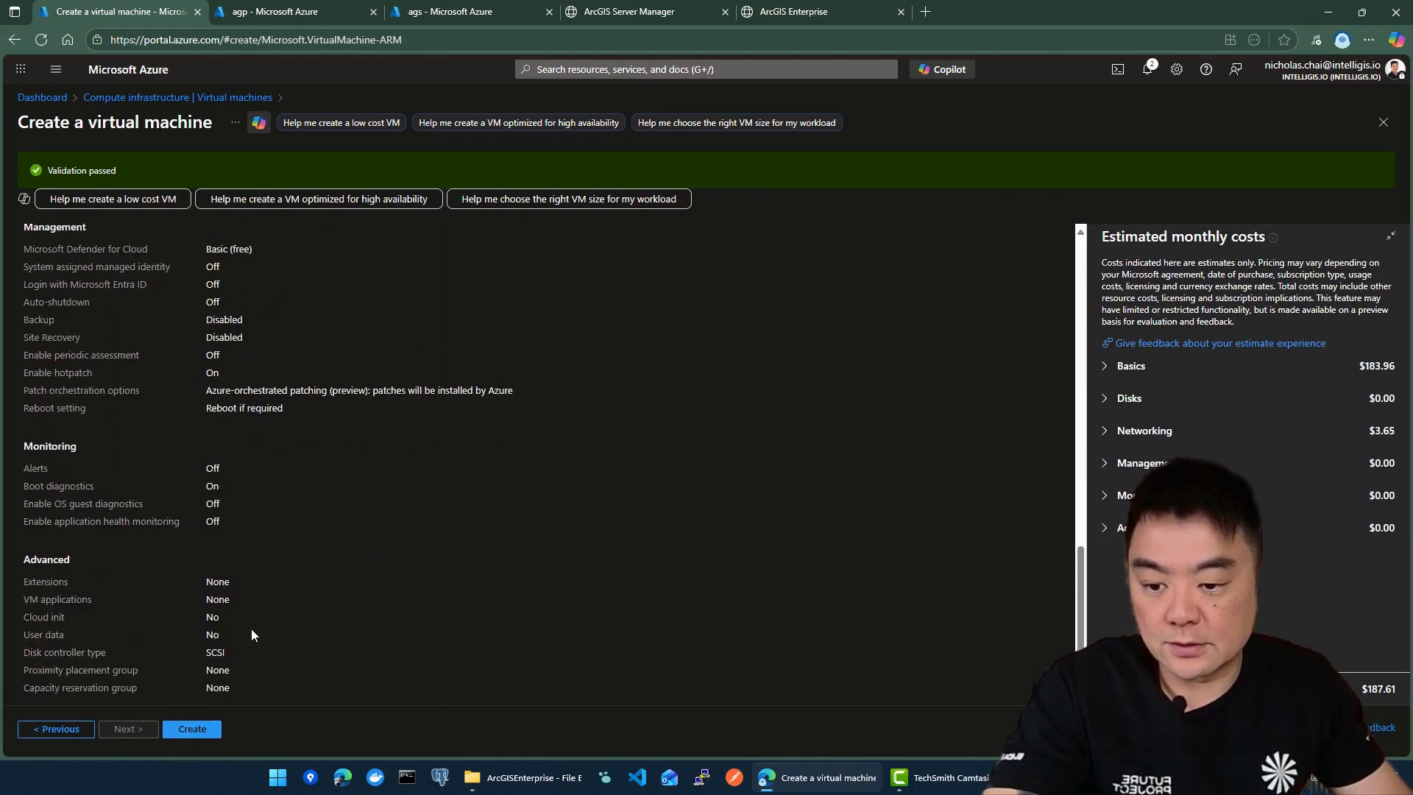
{"action": "left_click", "coordinate": [190, 727]}
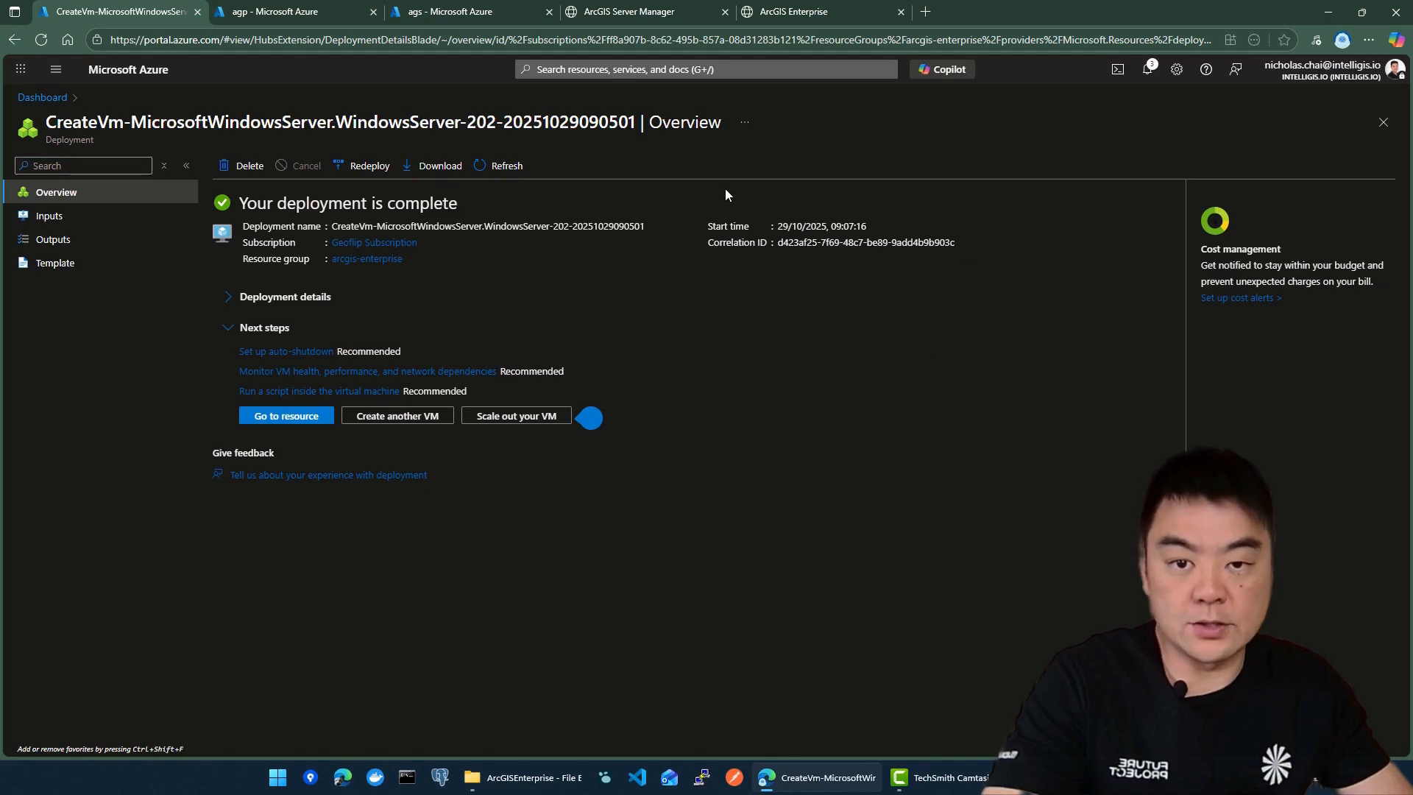
Open the deployed agd VM's overview and then its network settings
{"action": "left_click", "coordinate": [297, 417]}
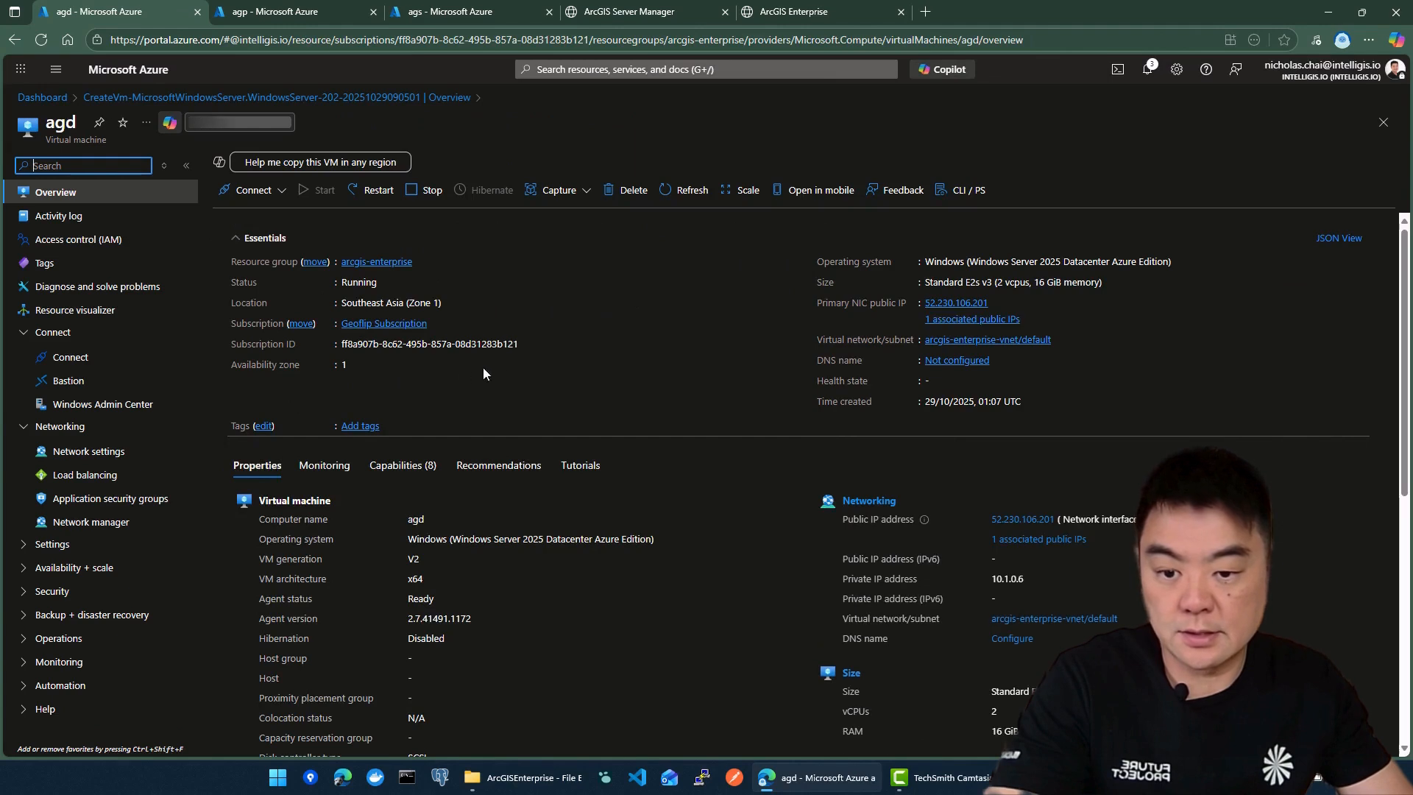
{"action": "left_click", "coordinate": [103, 452]}
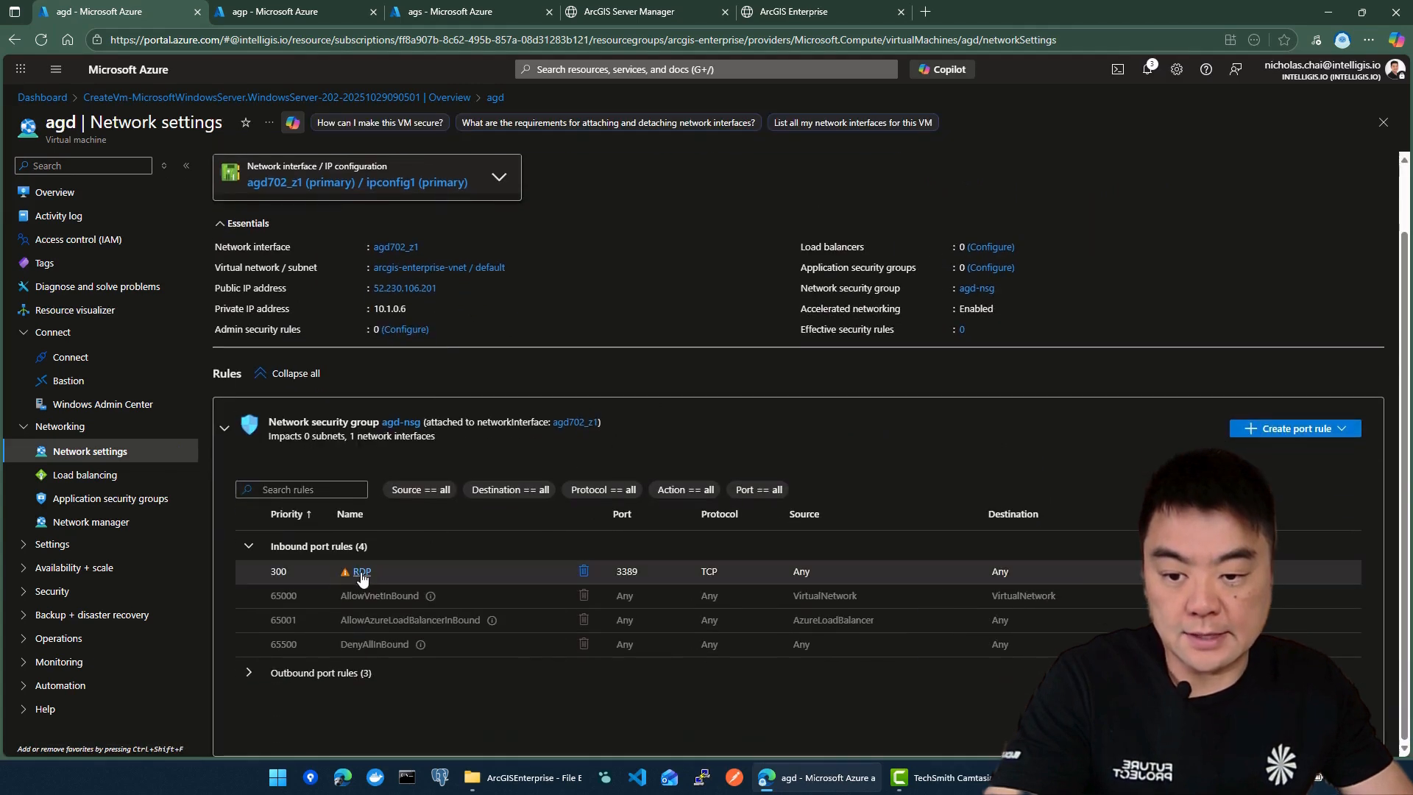
{"action": "left_click", "coordinate": [352, 573]}
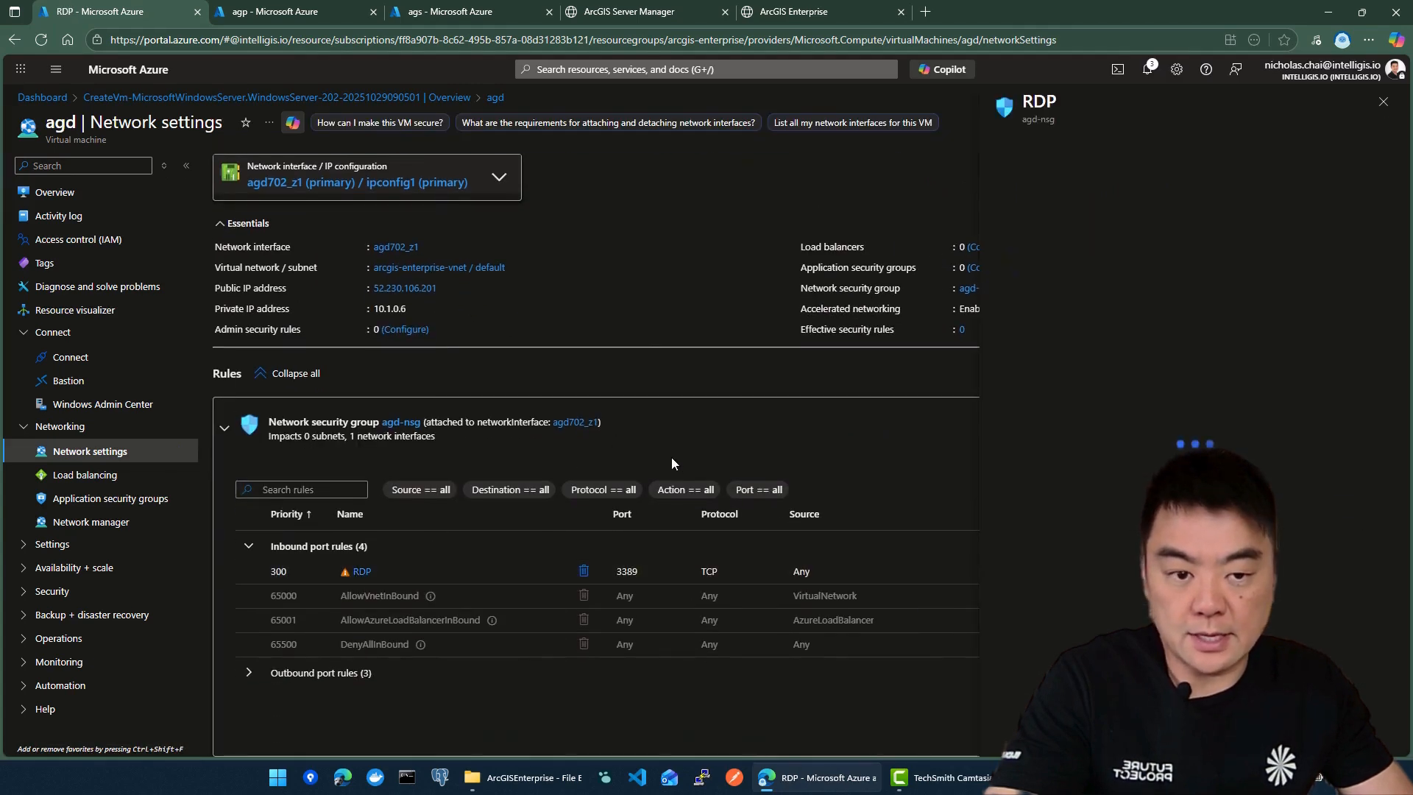
{"action": "left_click", "coordinate": [1065, 198]}
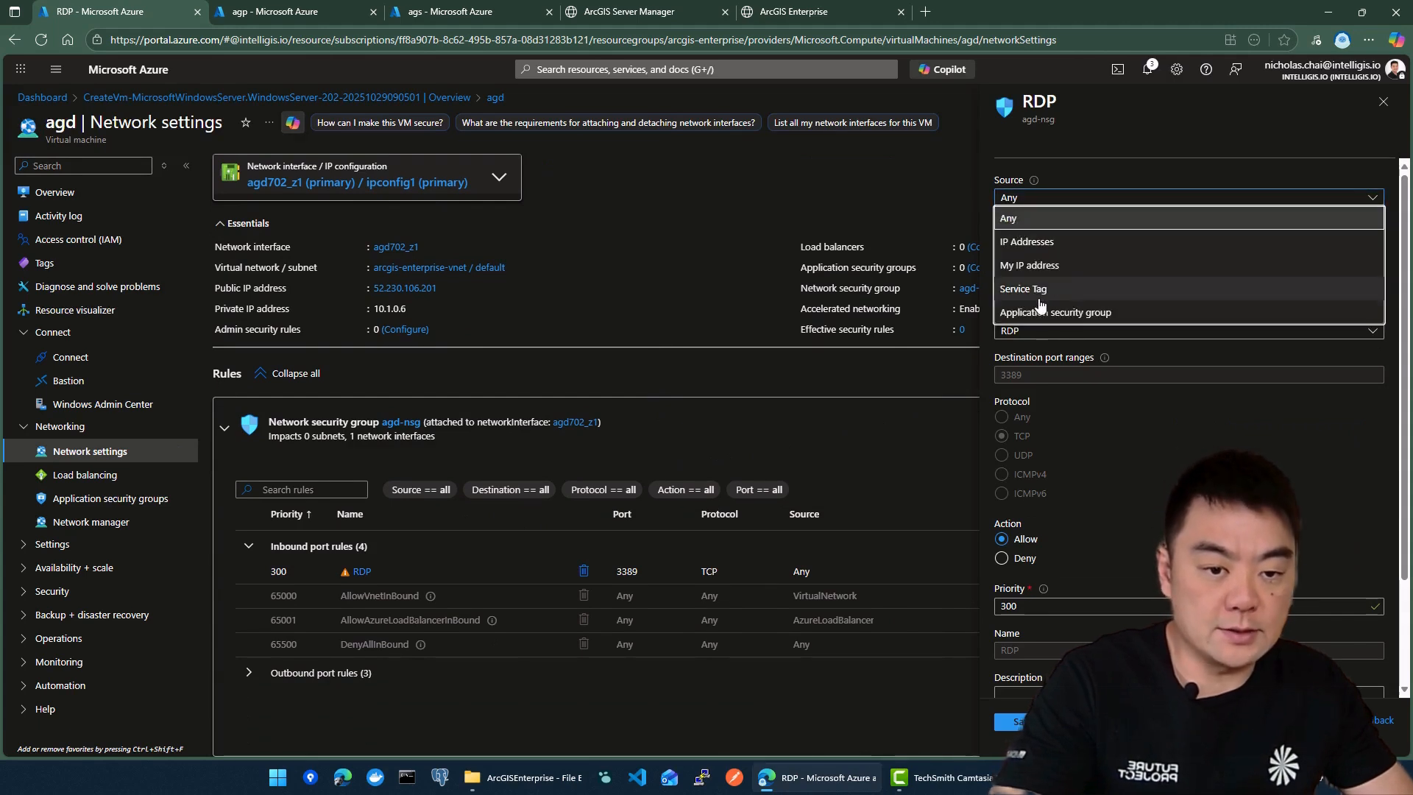
{"action": "left_click", "coordinate": [1034, 265]}
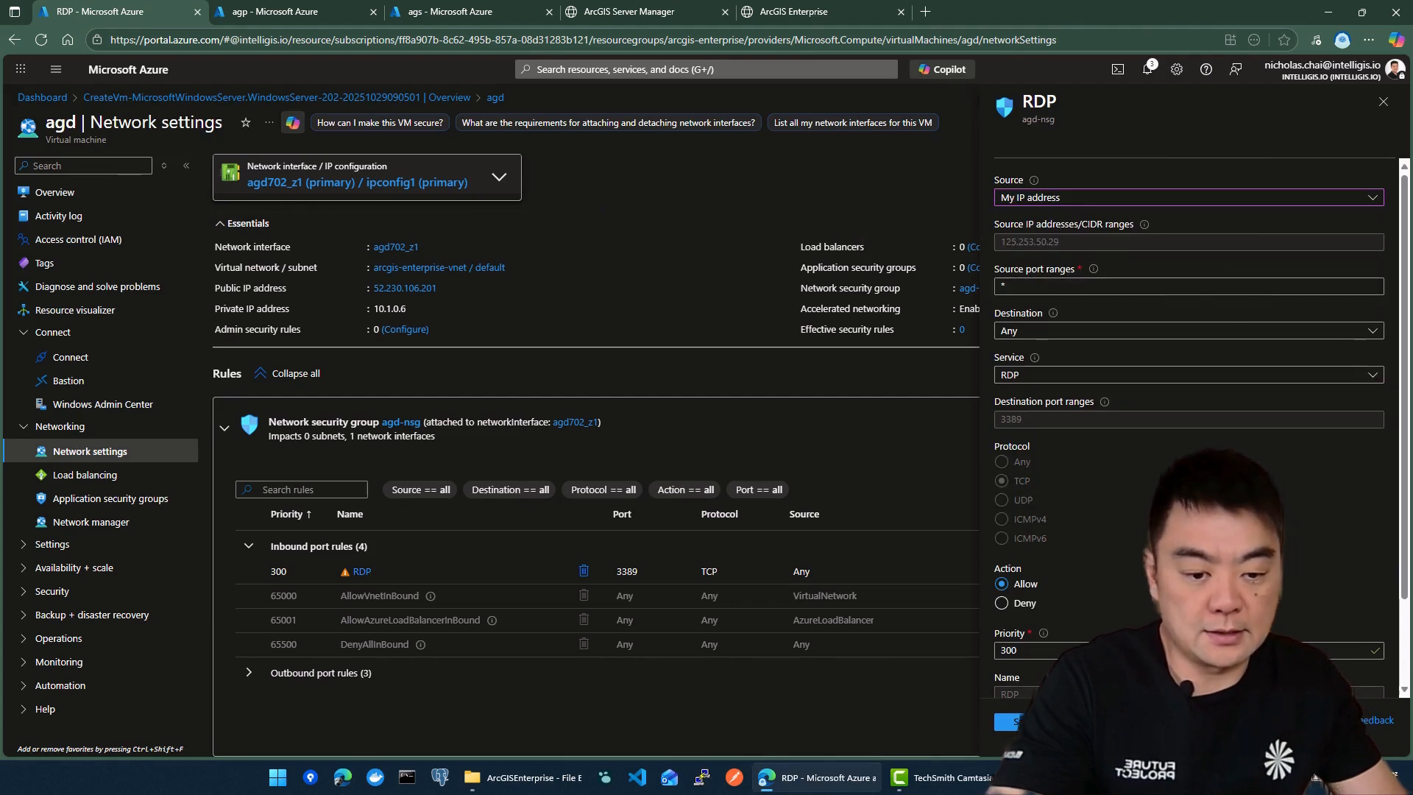
{"action": "left_click", "coordinate": [1023, 722]}
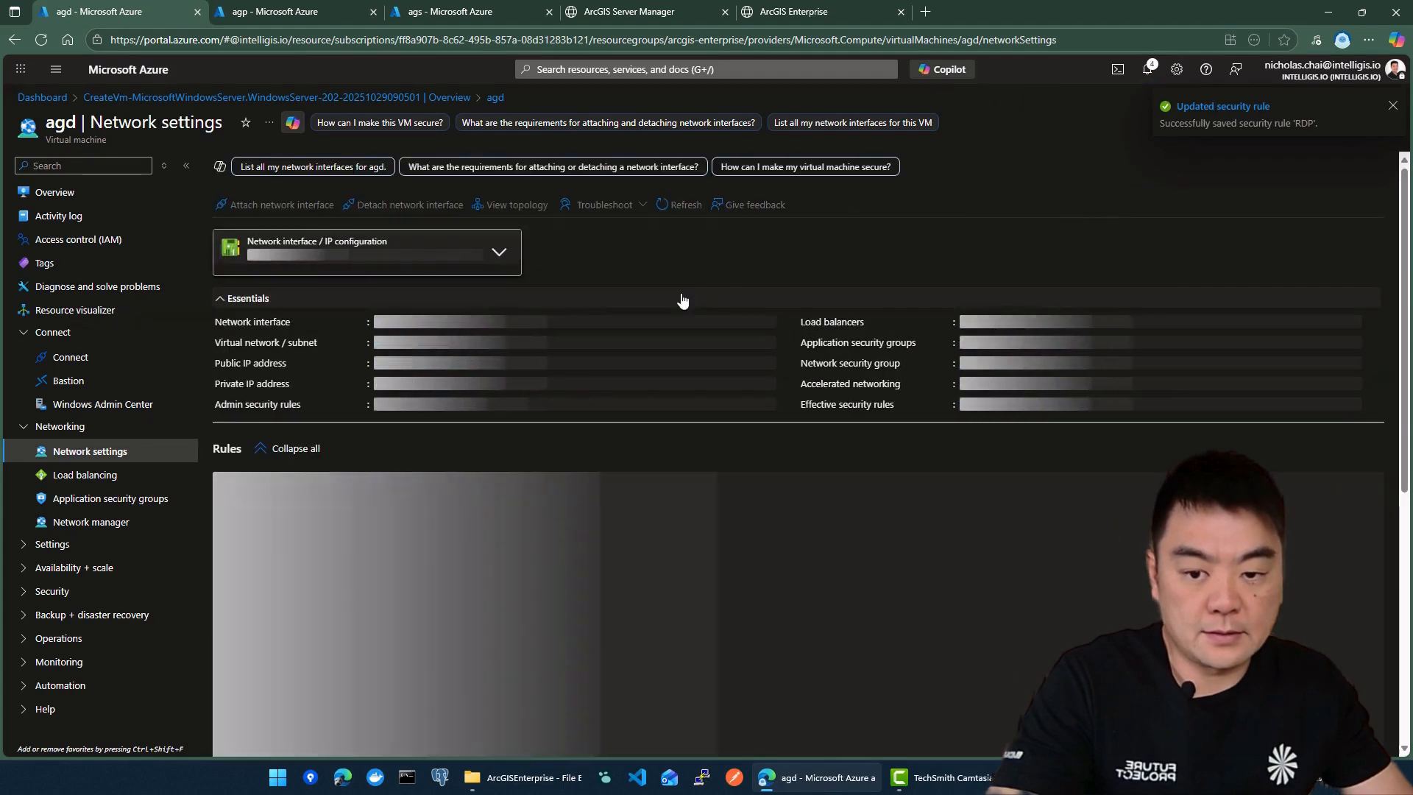
{"action": "scroll", "coordinate": [625, 408], "scroll_direction": "down", "scroll_amount": 1}
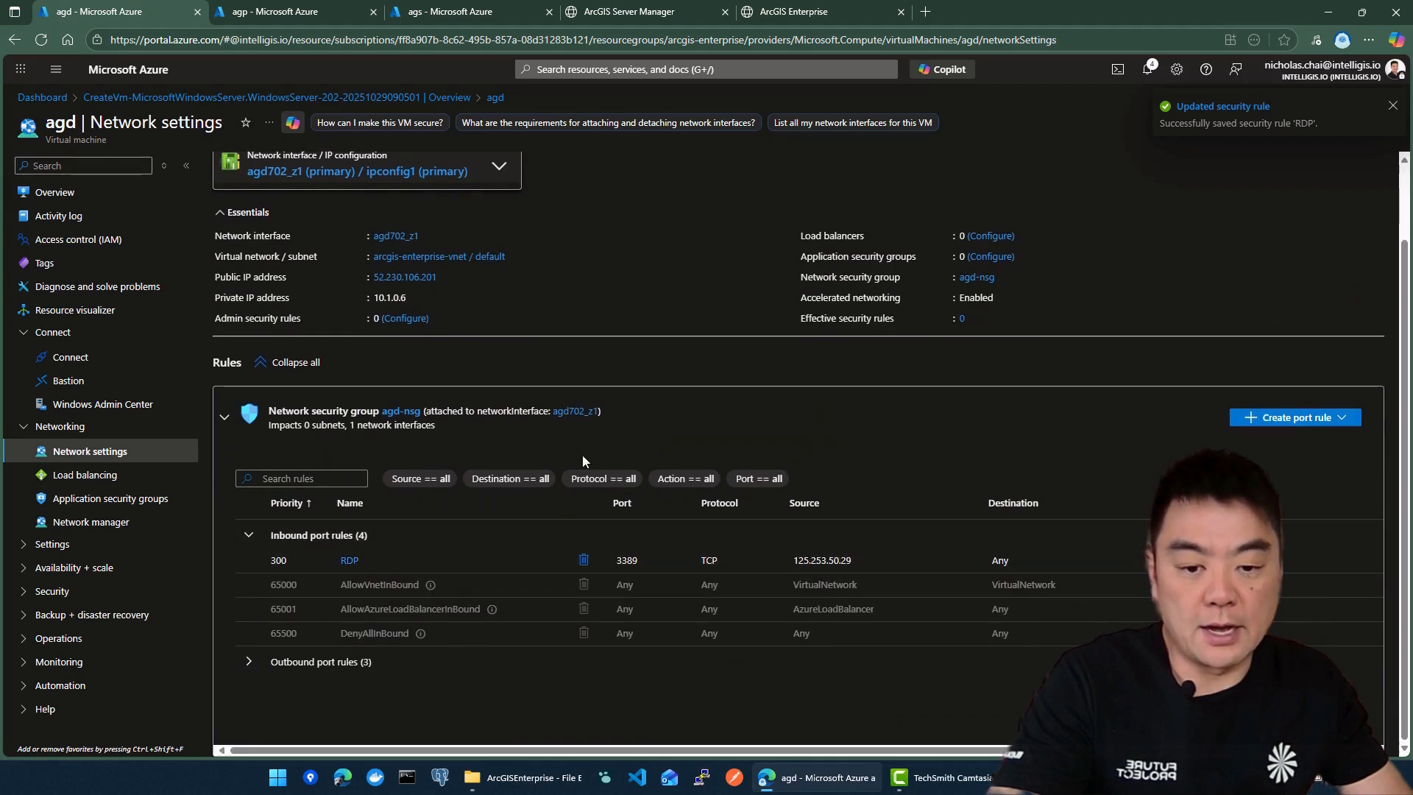
{"action": "scroll", "coordinate": [653, 512], "scroll_direction": "up", "scroll_amount": 1}
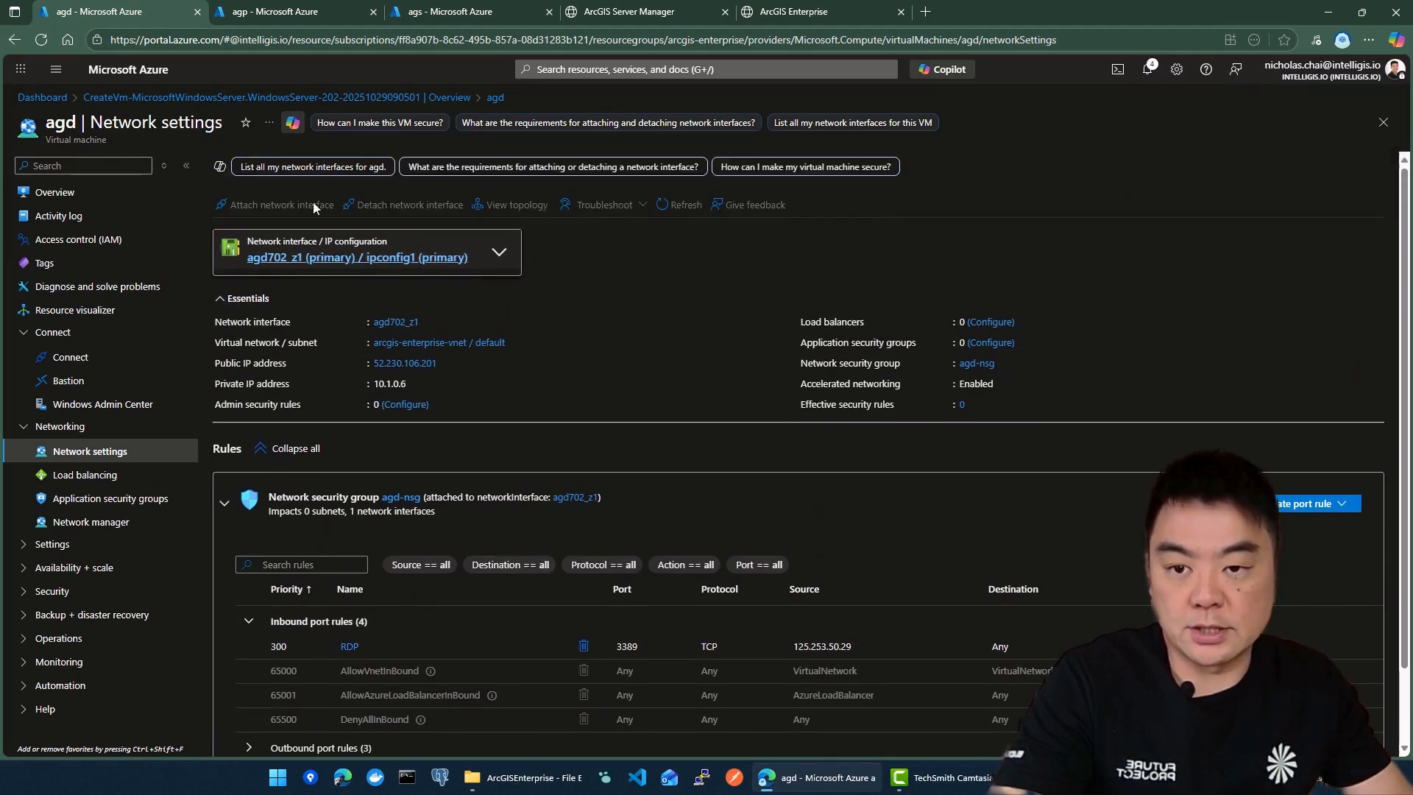
Download and keep agd.rdp from Connect, then launch the Remote Desktop connection
{"action": "left_click", "coordinate": [62, 361]}
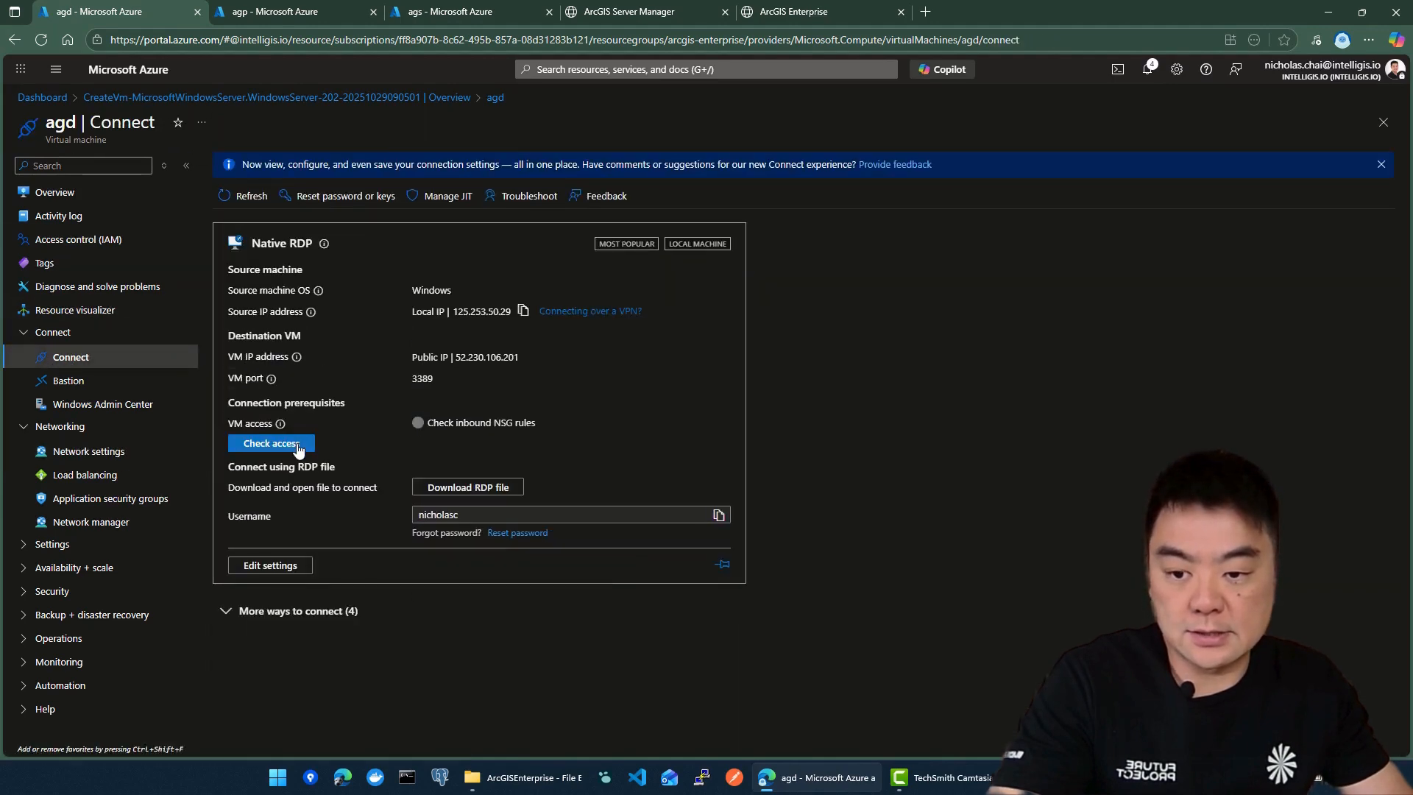
{"action": "left_click", "coordinate": [490, 492]}
{"action": "left_click", "coordinate": [1139, 125]}
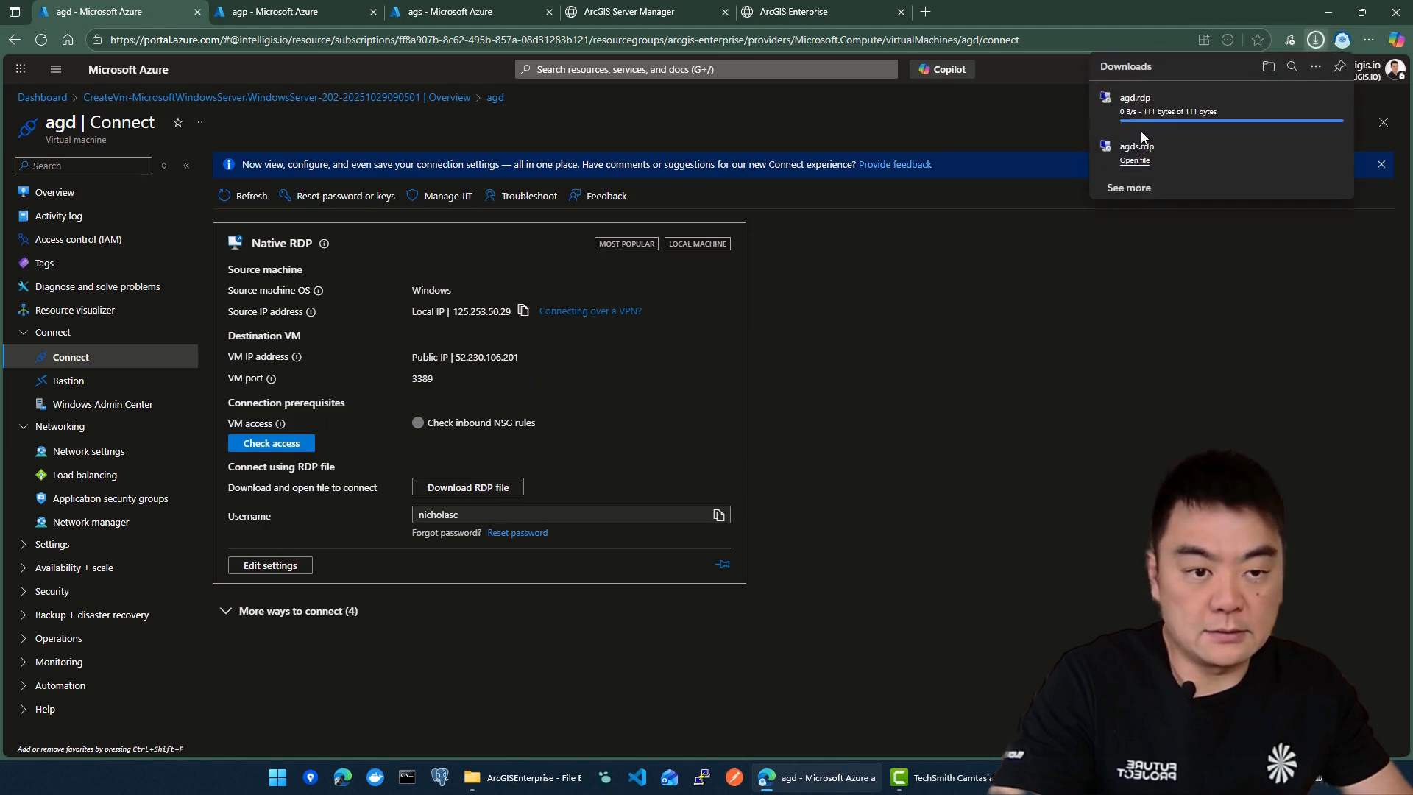
{"action": "left_click", "coordinate": [1136, 115]}
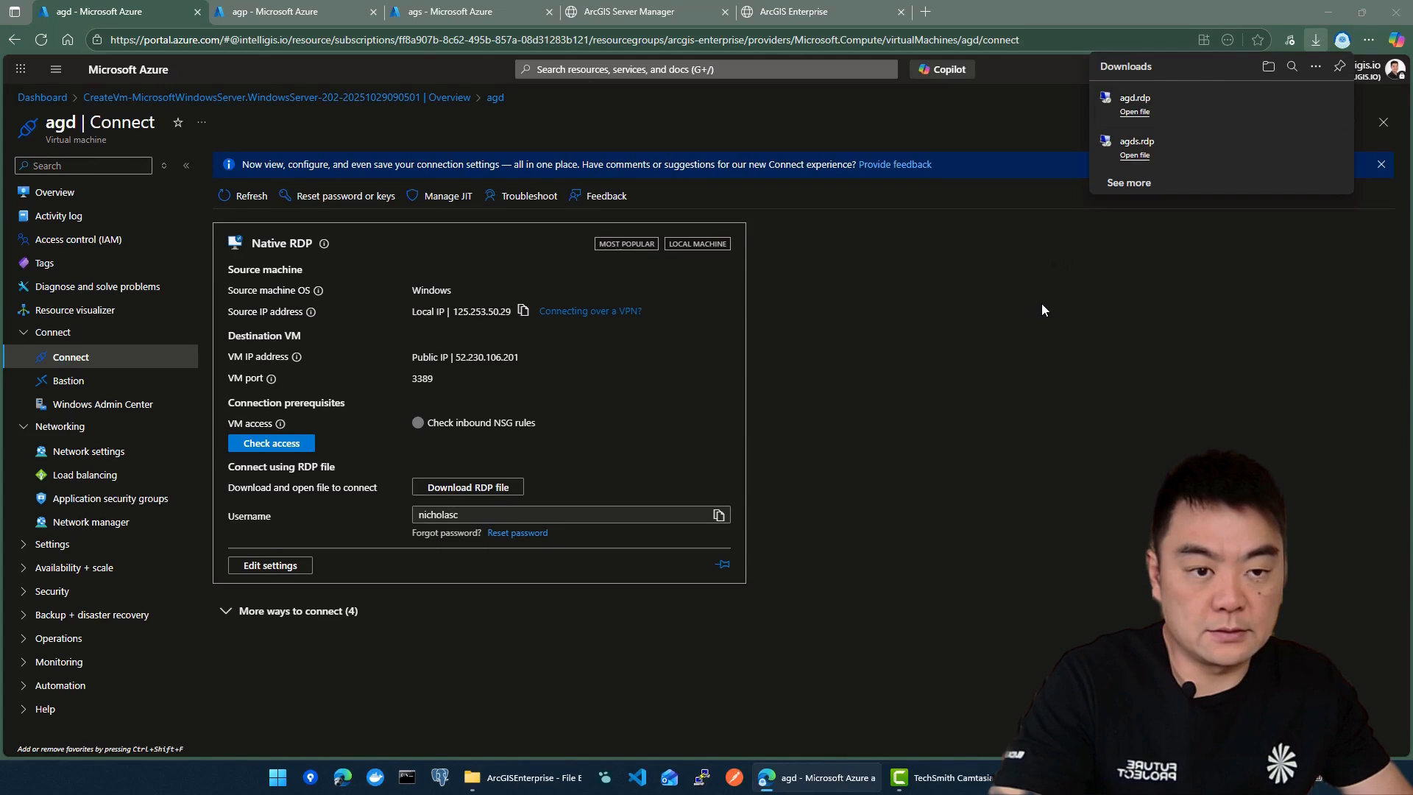
{"action": "left_click", "coordinate": [809, 468]}
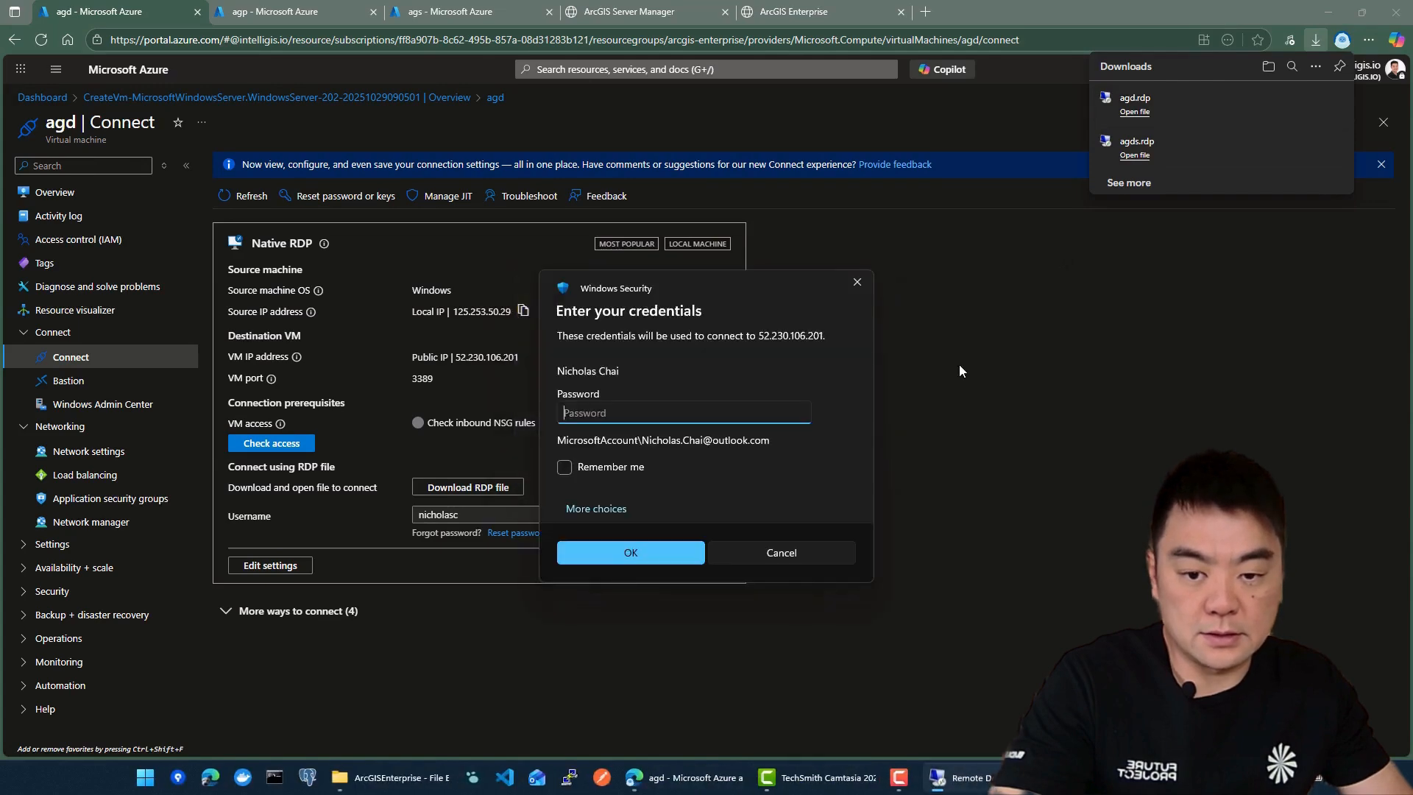
Sign in with a different account using the VM admin username and password, accepting the certificate
{"action": "left_click", "coordinate": [610, 511]}
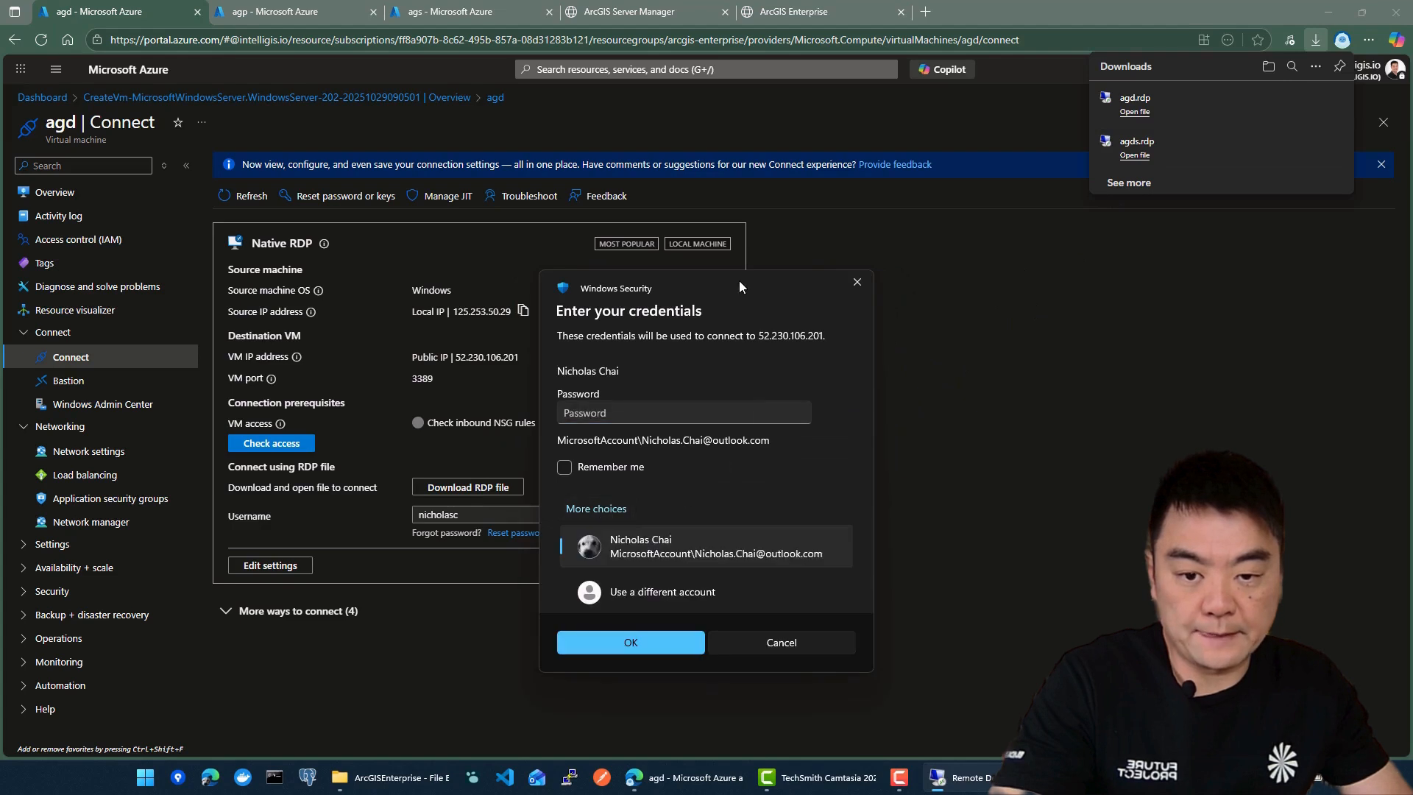
{"action": "left_click_drag", "start_coordinate": [739, 286], "coordinate": [896, 207]}
{"action": "left_click", "coordinate": [814, 510]}
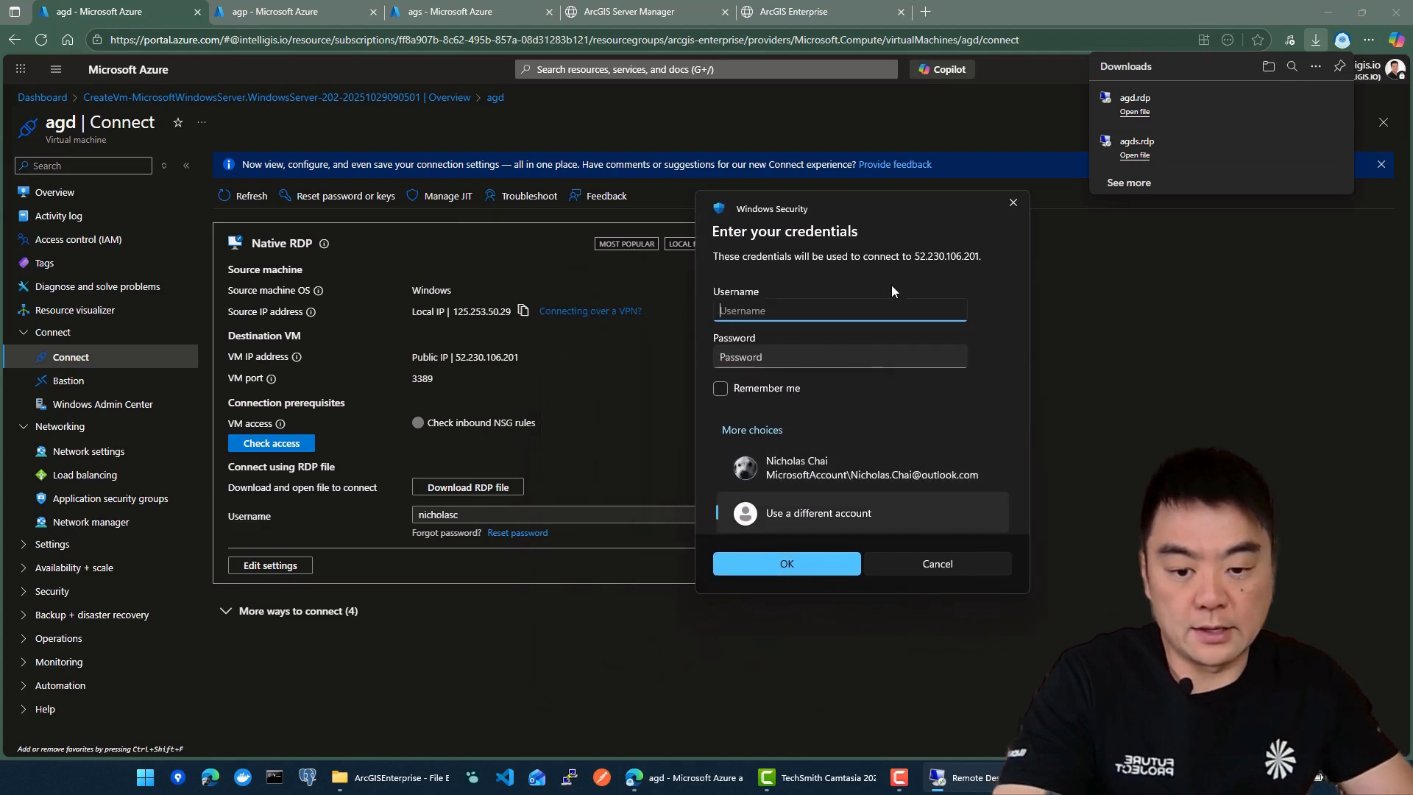
{"action": "type", "text": "nicholasc"}
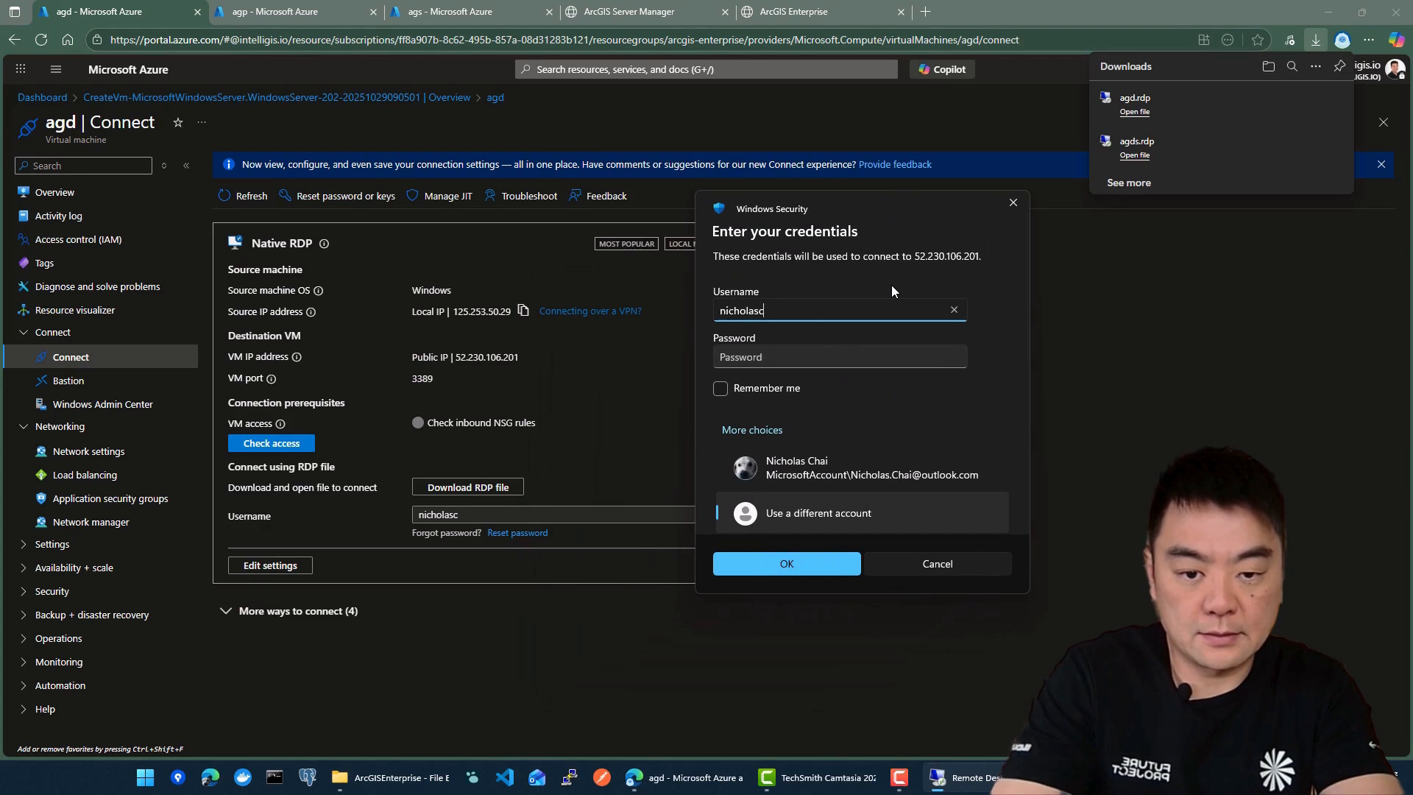
{"action": "key", "text": "Tab"}
{"action": "type", "text": "•••••••••••••"}
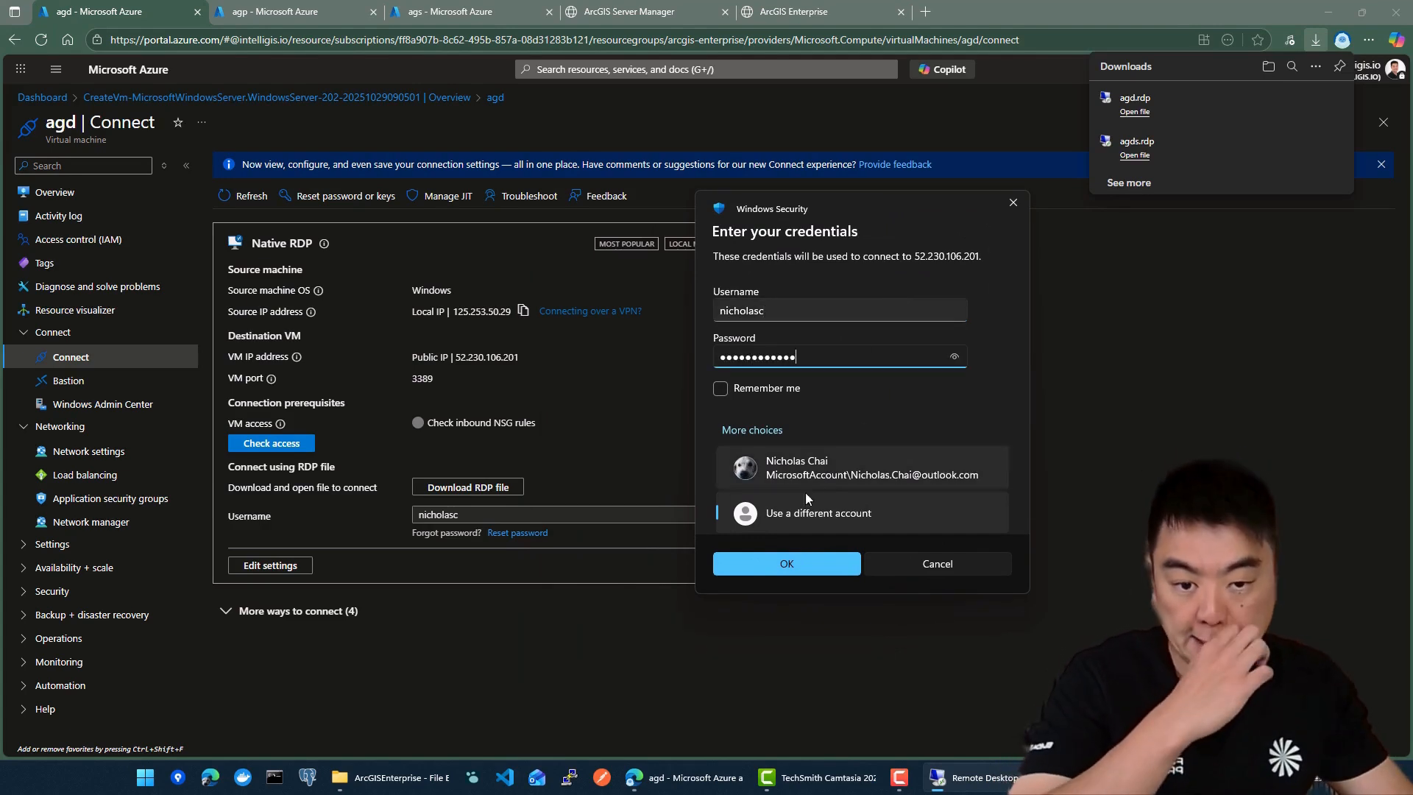
{"action": "left_click", "coordinate": [785, 561]}
{"action": "left_click", "coordinate": [752, 507]}
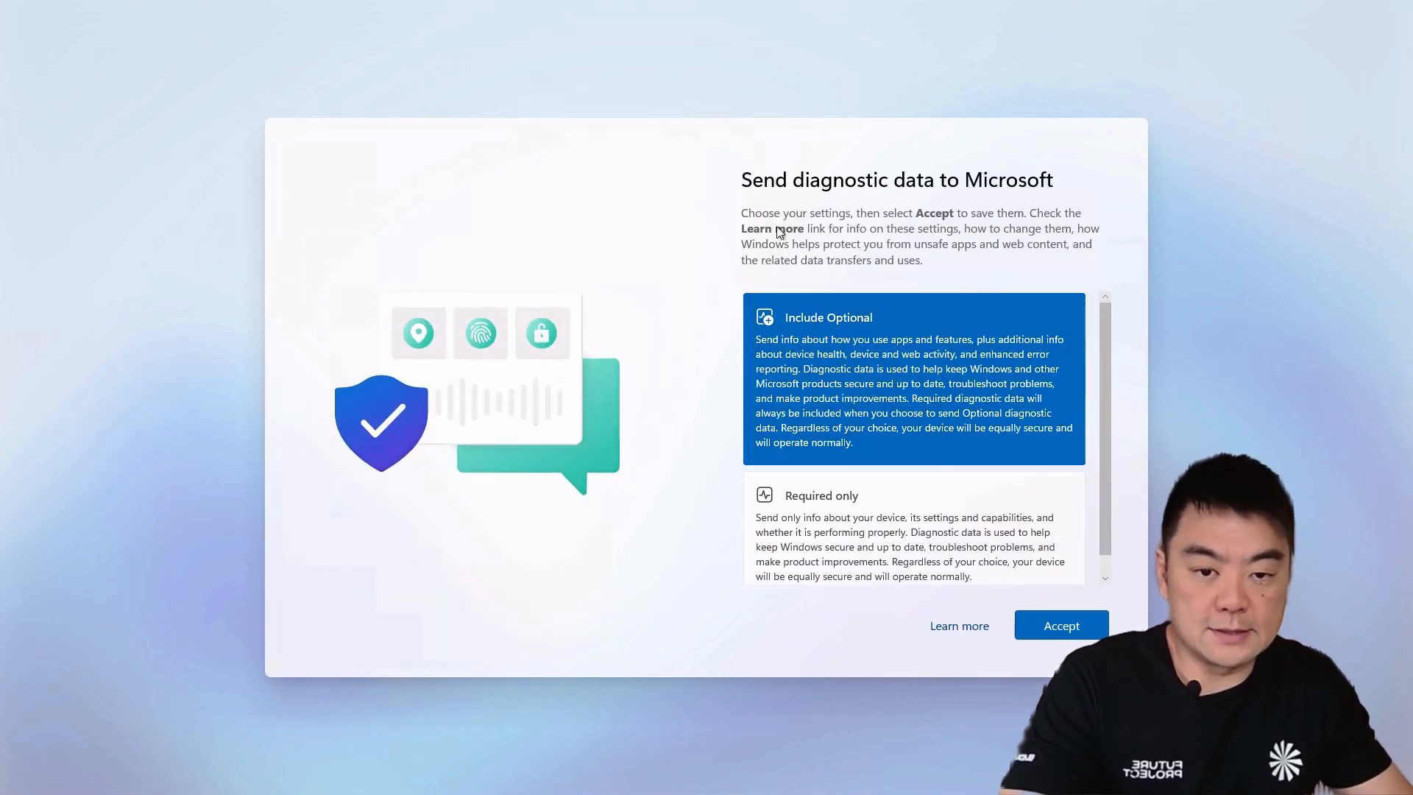
Accept Required-only diagnostic data, dismiss the Windows Admin Center prompt, and close Server Manager
{"action": "scroll", "coordinate": [1098, 448], "scroll_direction": "down", "scroll_amount": 1}
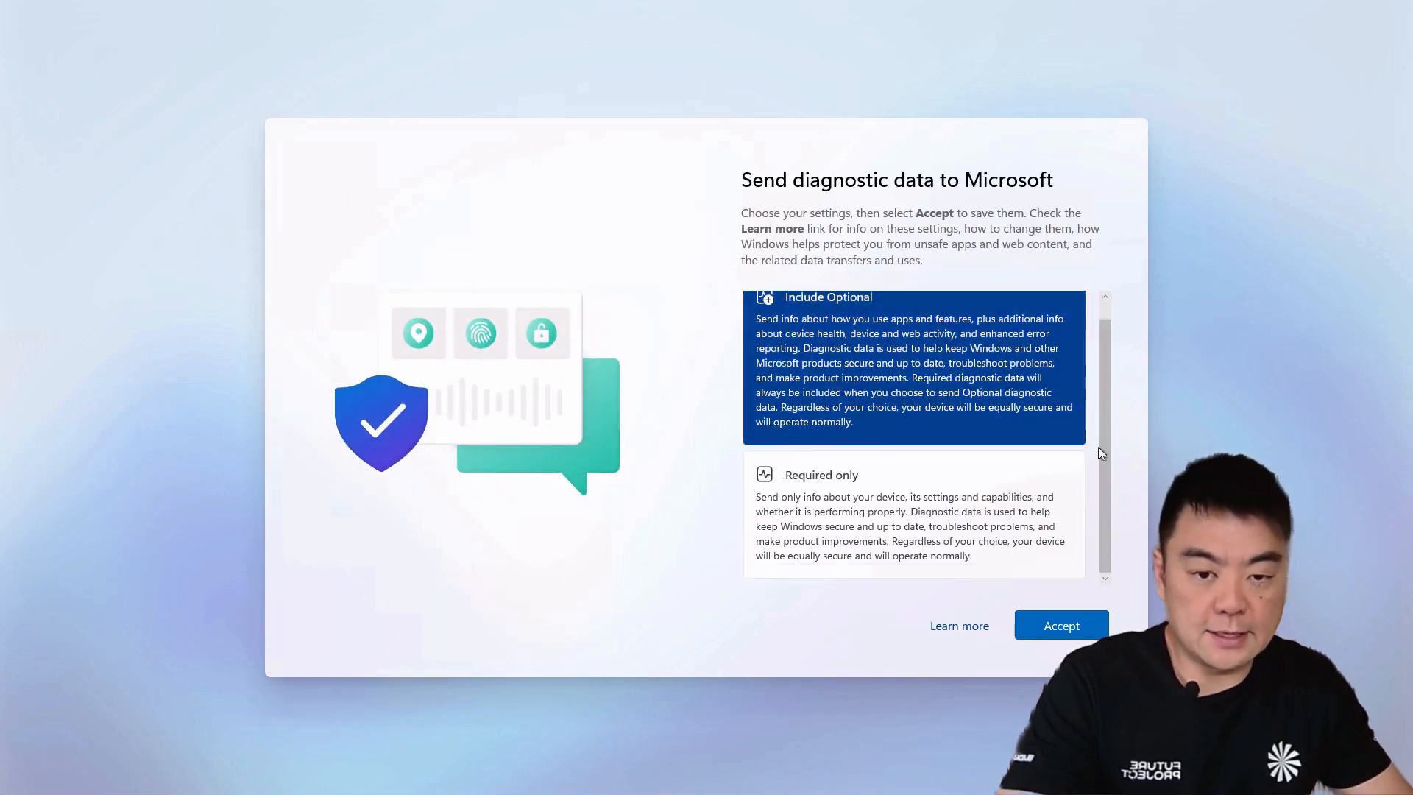
{"action": "left_click", "coordinate": [848, 497]}
{"action": "left_click", "coordinate": [1062, 626]}
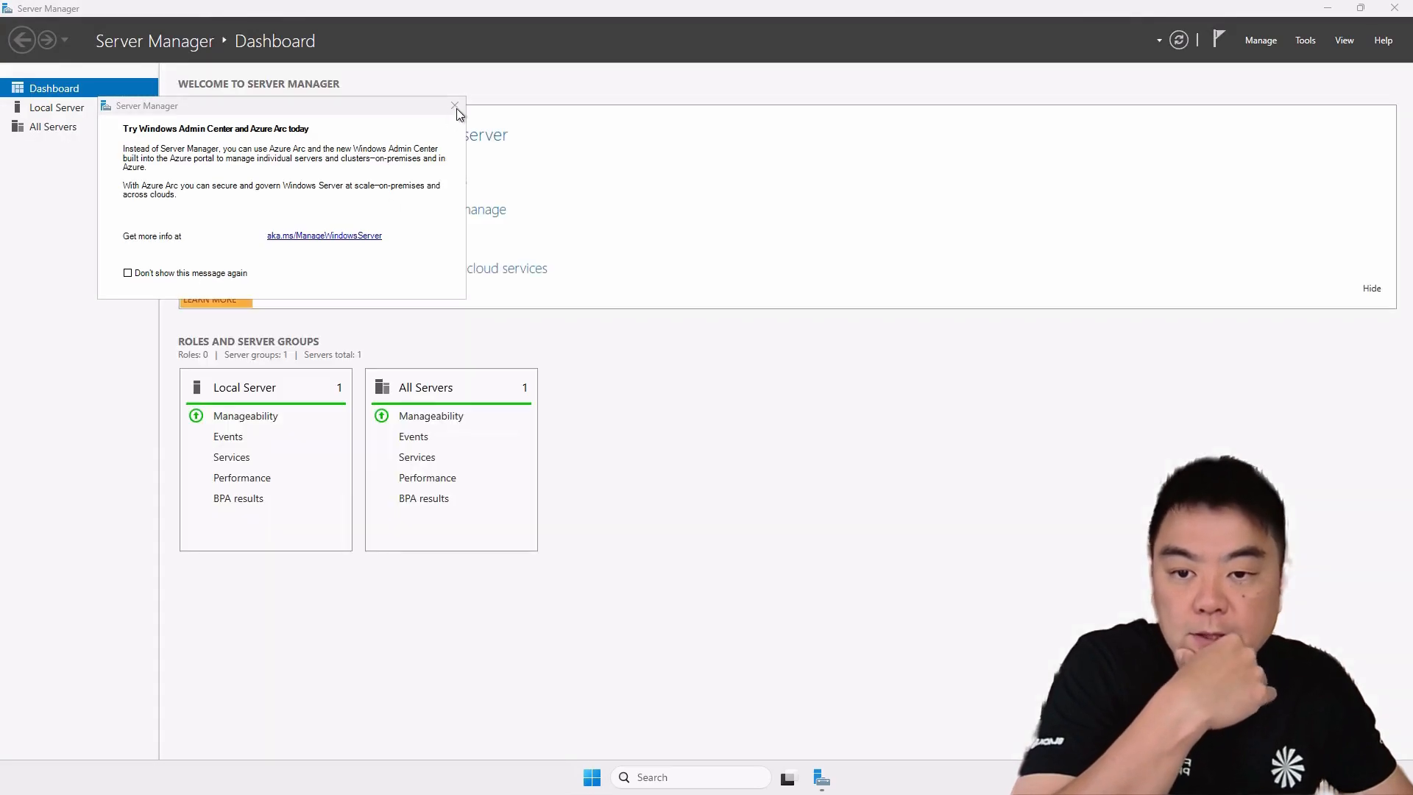
{"action": "left_click", "coordinate": [456, 109]}
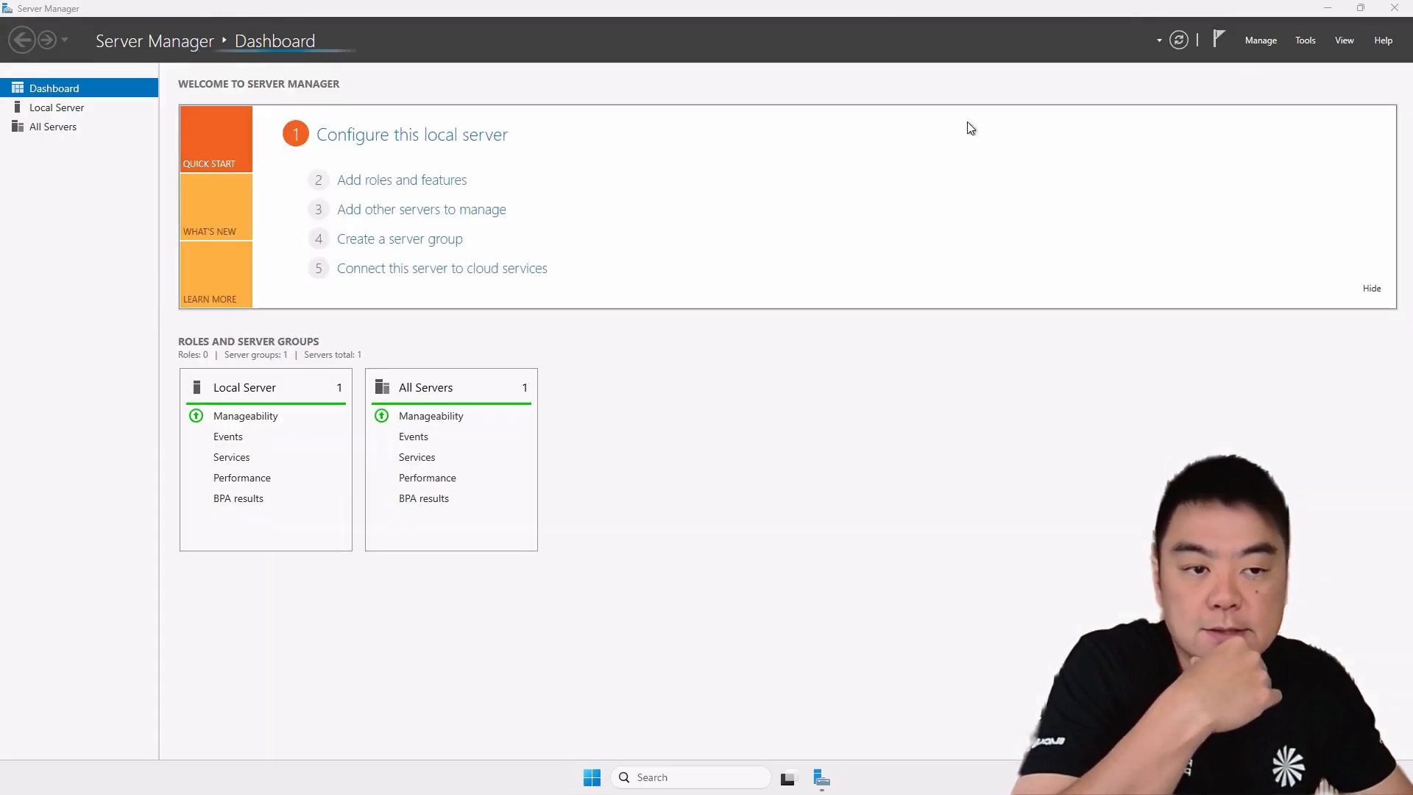
{"action": "left_click", "coordinate": [1397, 9]}
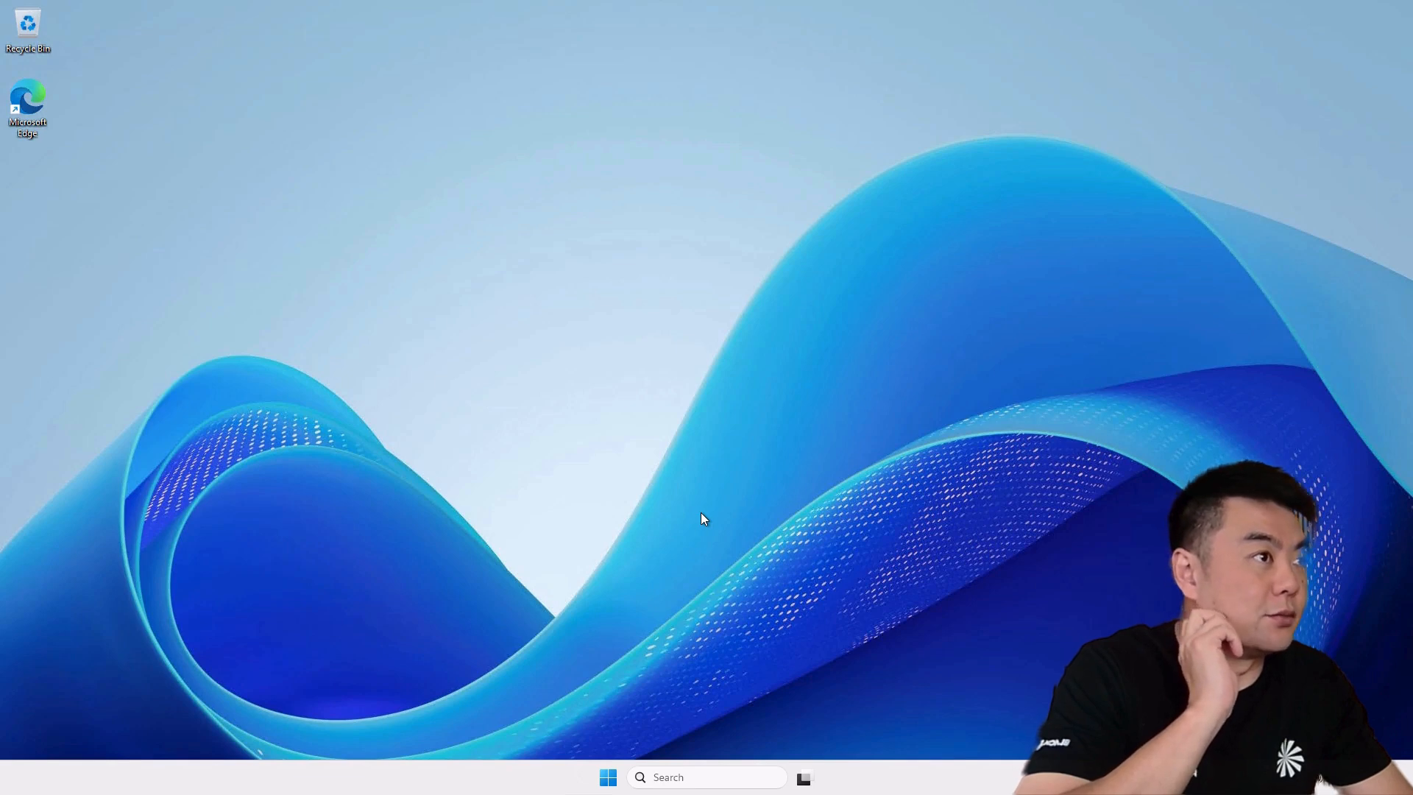
Search 'fire' from Start to launch Windows Defender Firewall with Advanced Security and show Inbound Rules
{"action": "left_click", "coordinate": [605, 777]}
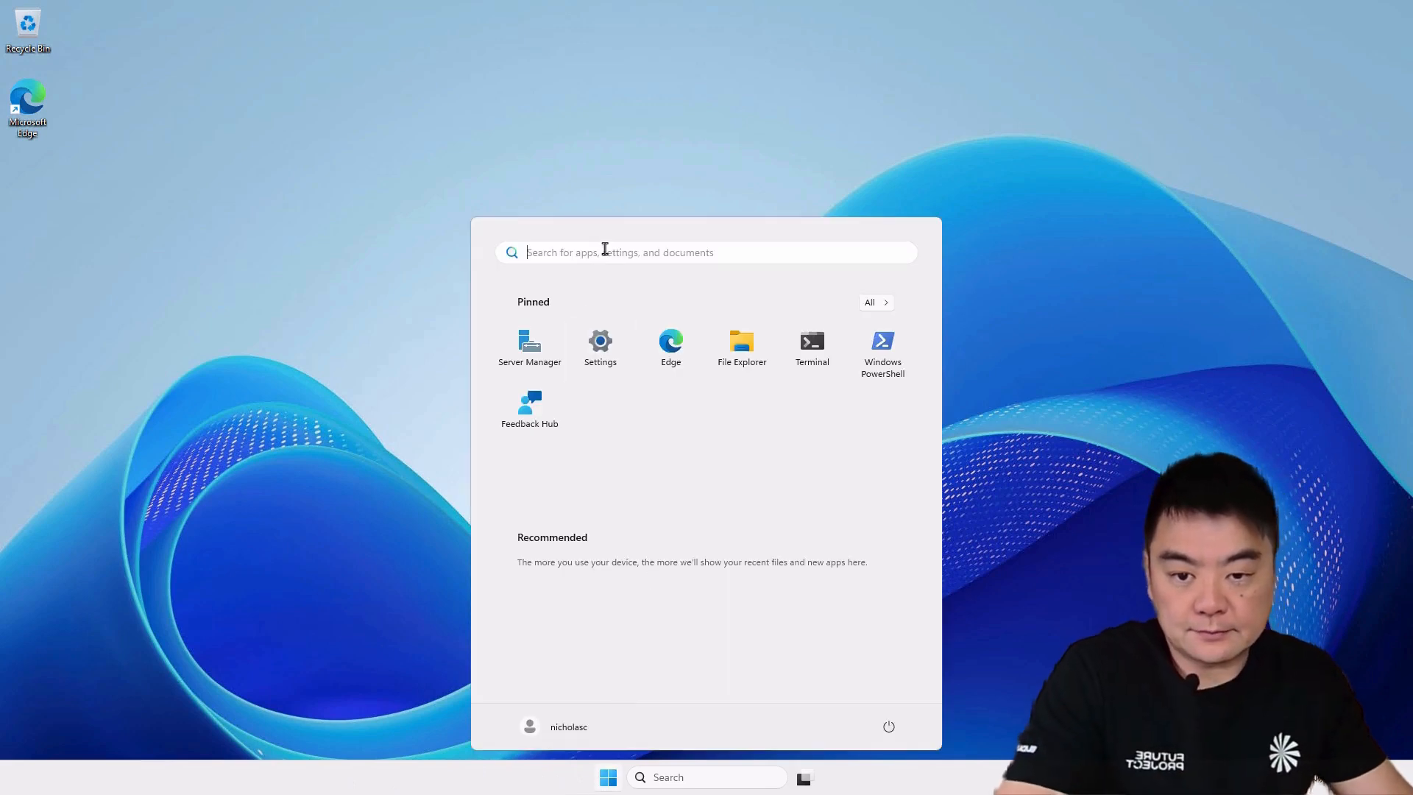
{"action": "left_click", "coordinate": [605, 250]}
{"action": "type", "text": "fir"}
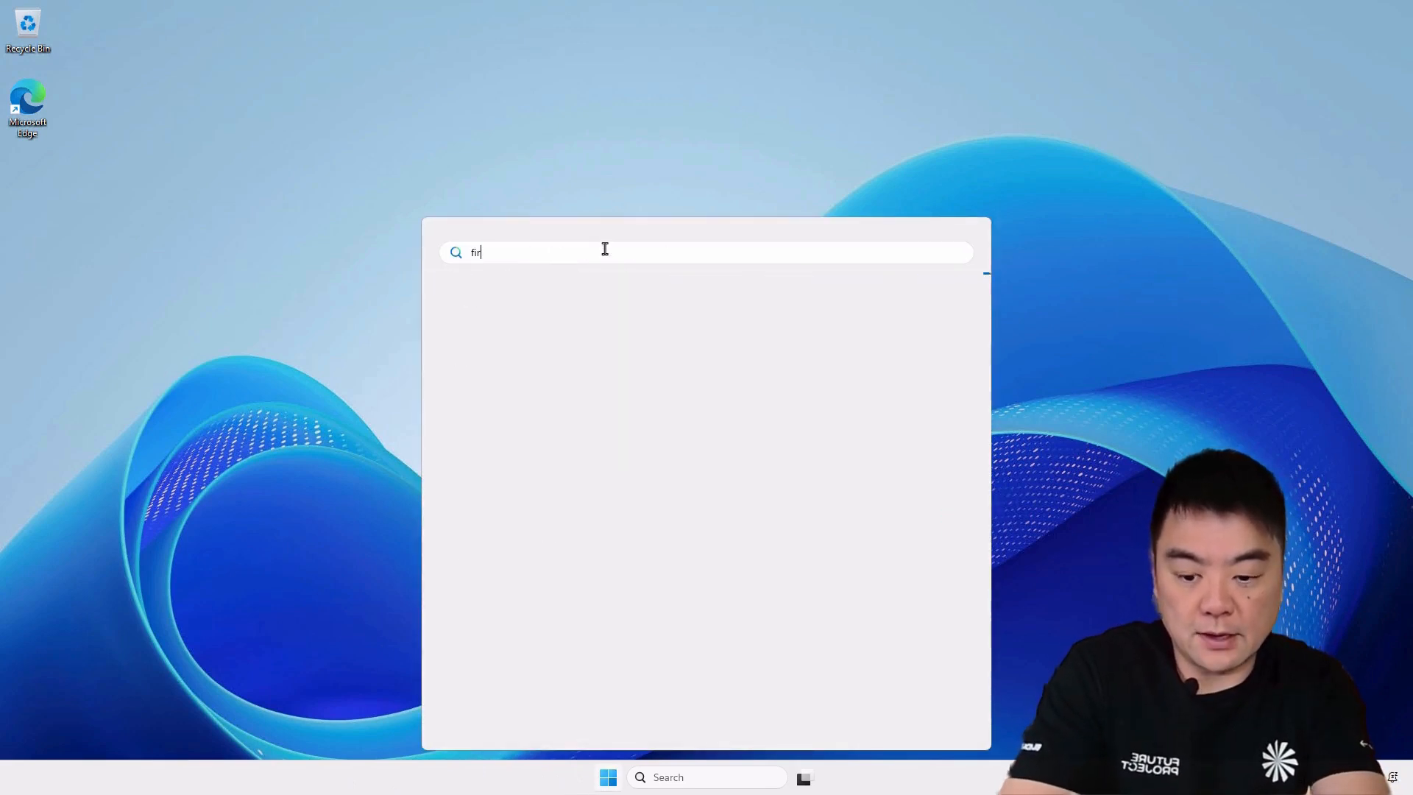
{"action": "type", "text": "ewall"}
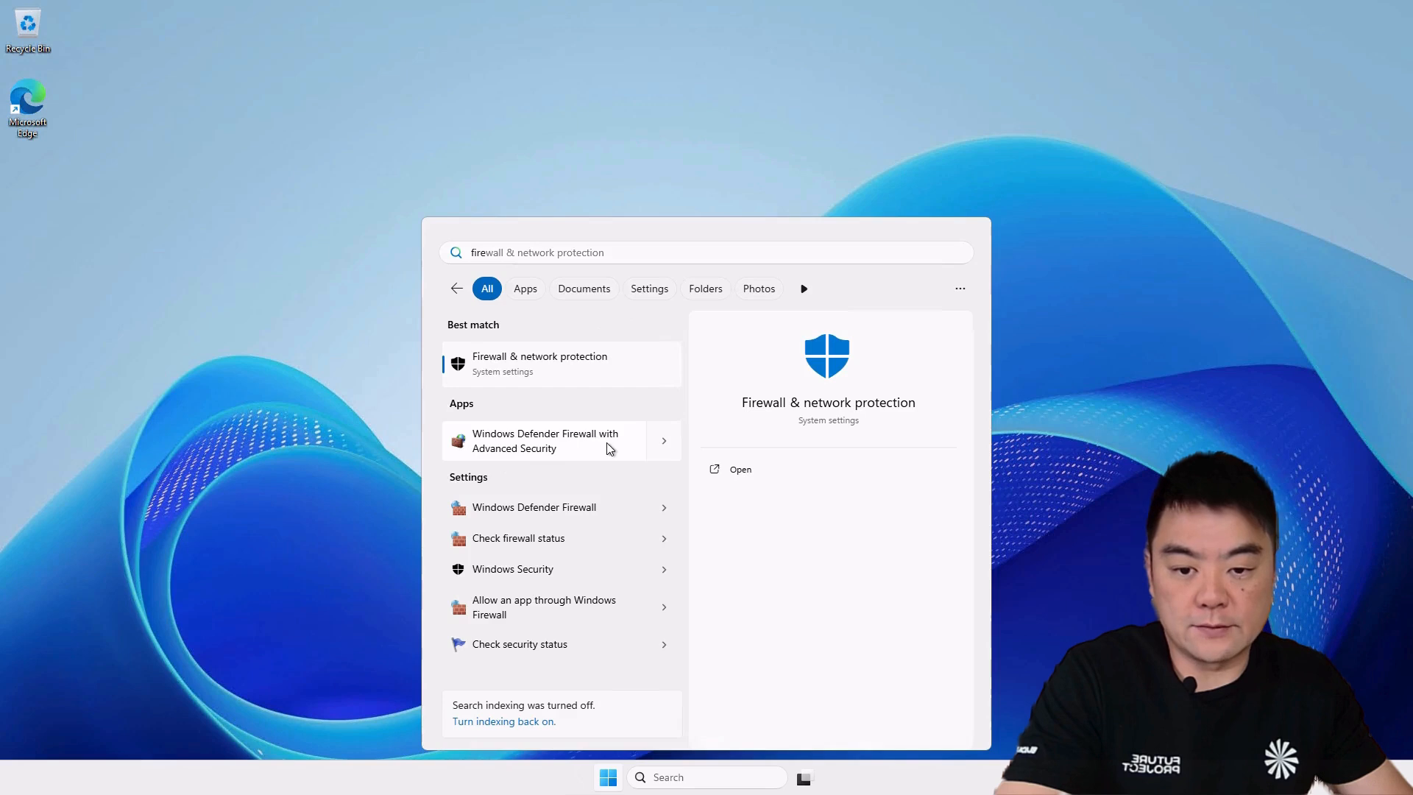
{"action": "left_click", "coordinate": [608, 448]}
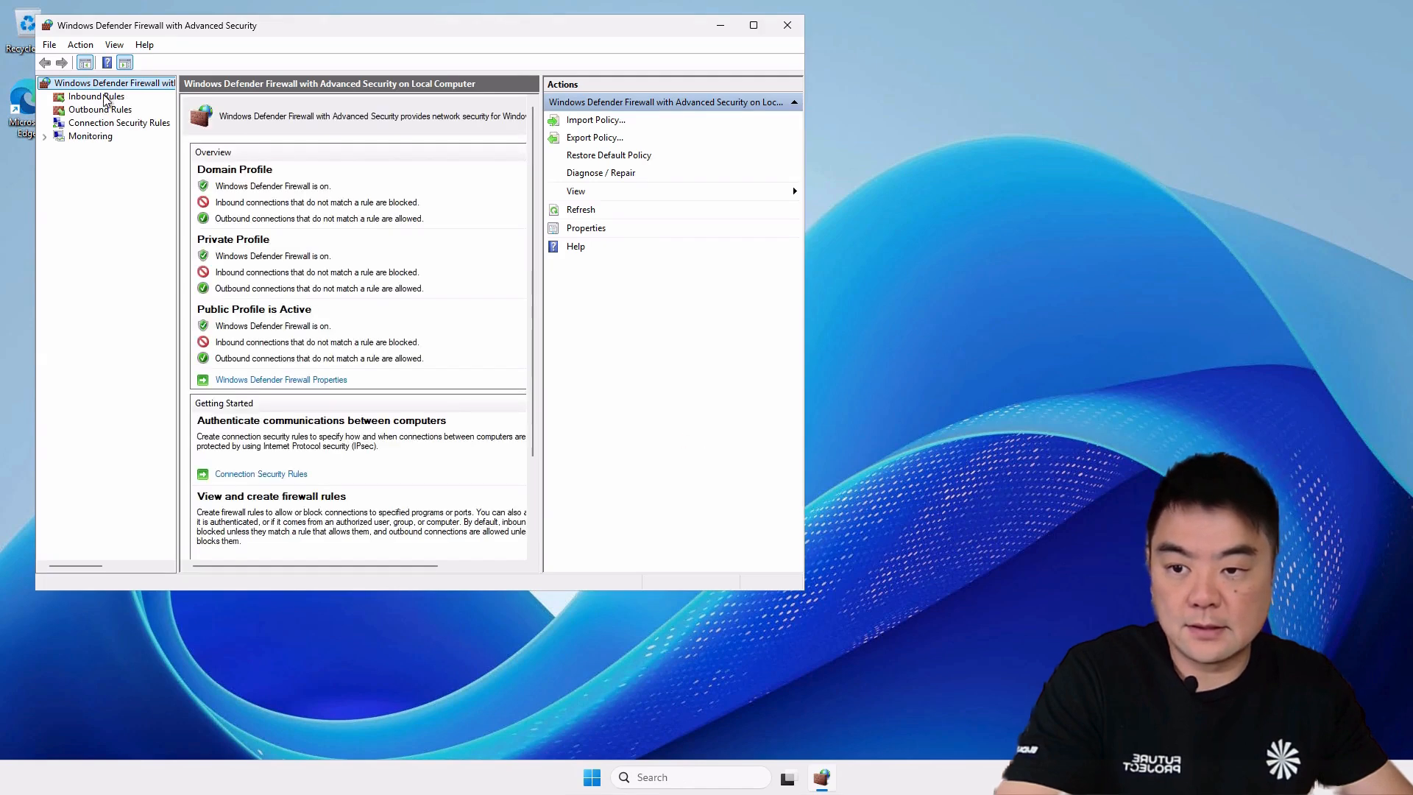
{"action": "left_click", "coordinate": [106, 98]}
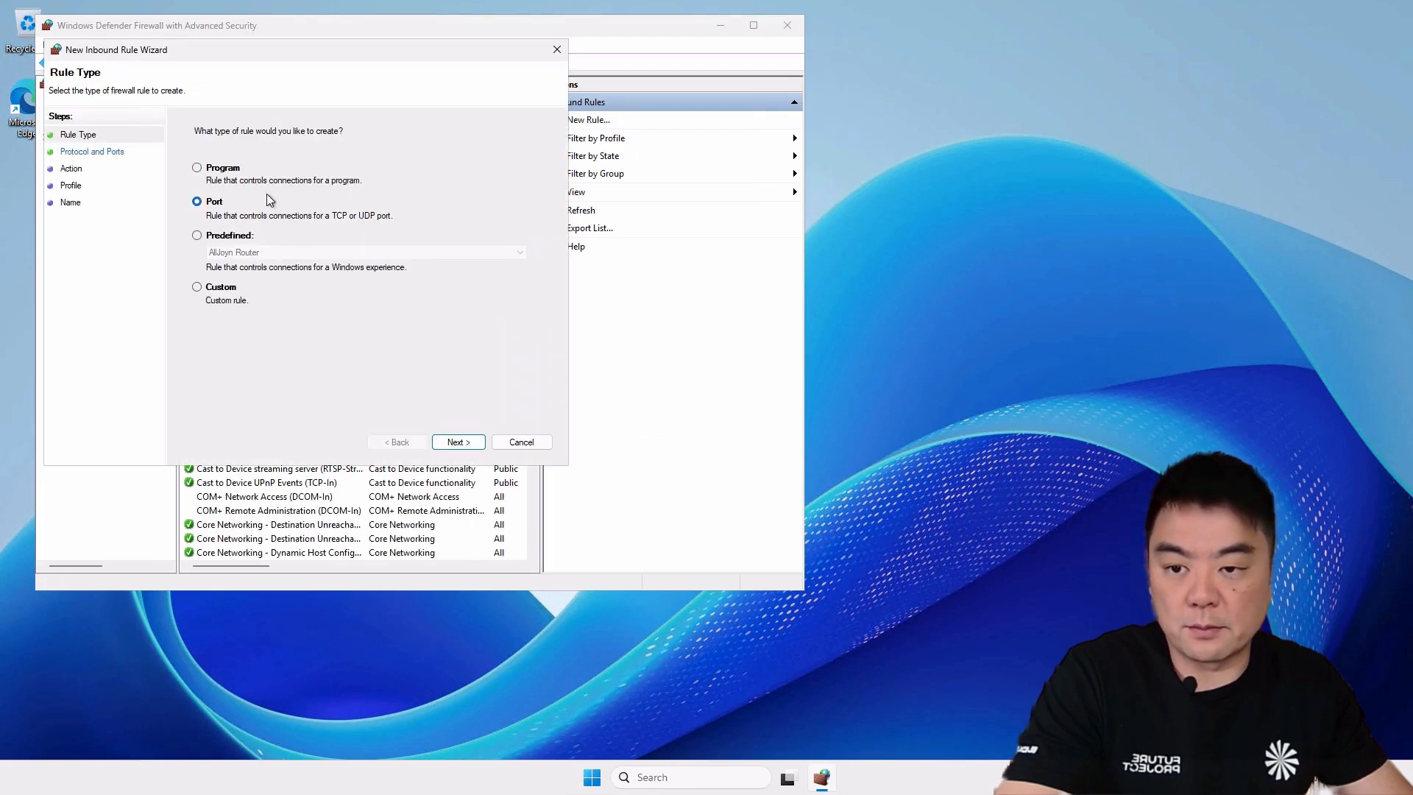
{"action": "left_click", "coordinate": [456, 442]}
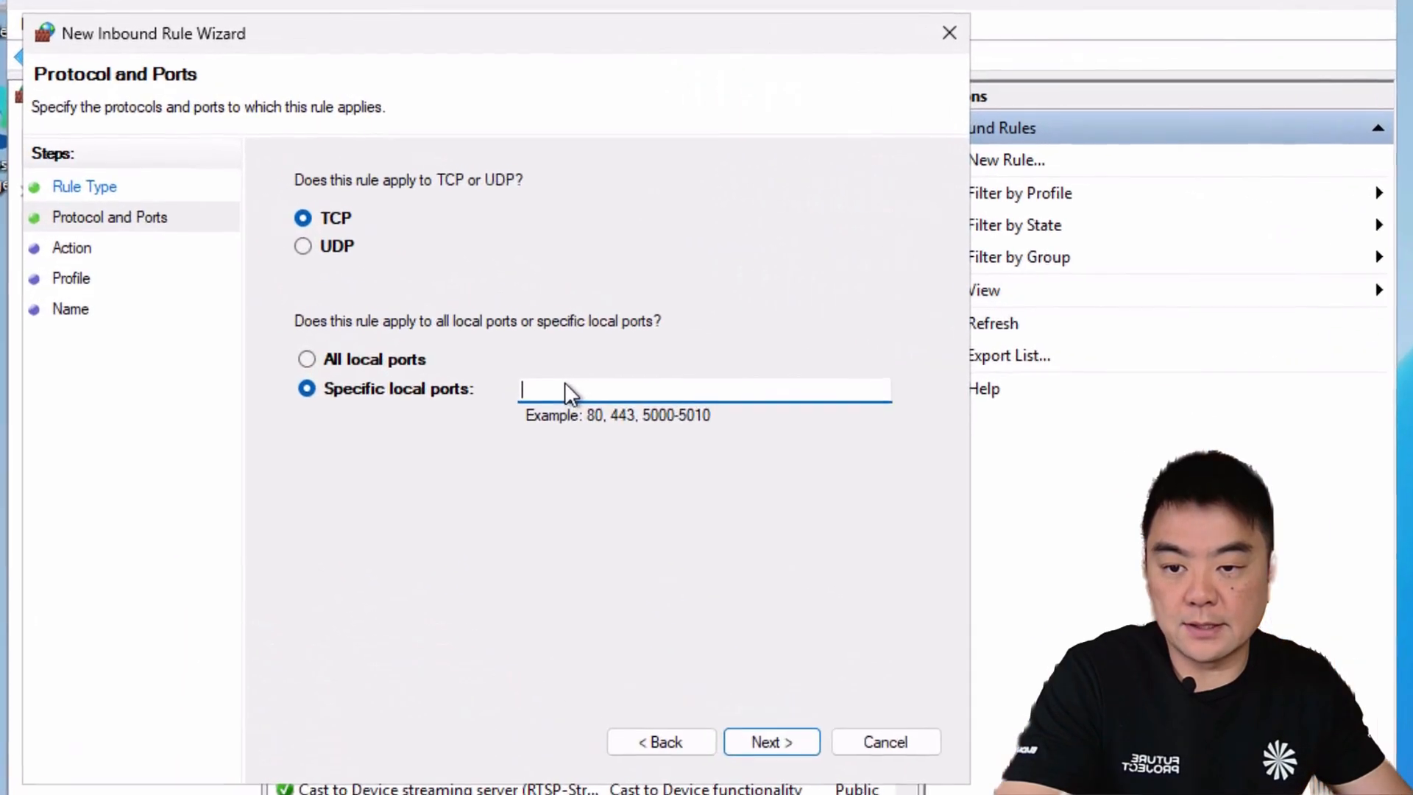
{"action": "key", "text": "ctrl+v"}
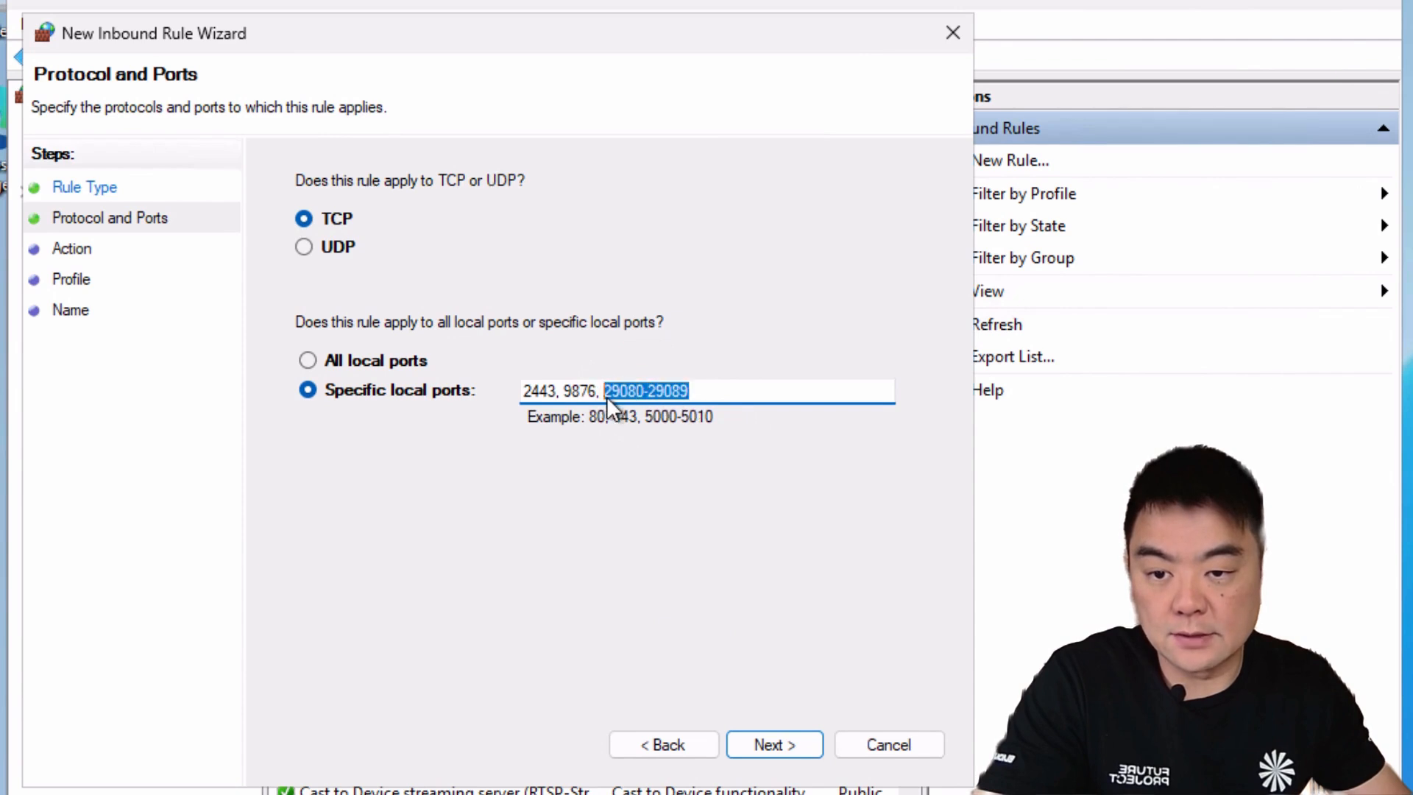
{"action": "double_click", "coordinate": [542, 392]}
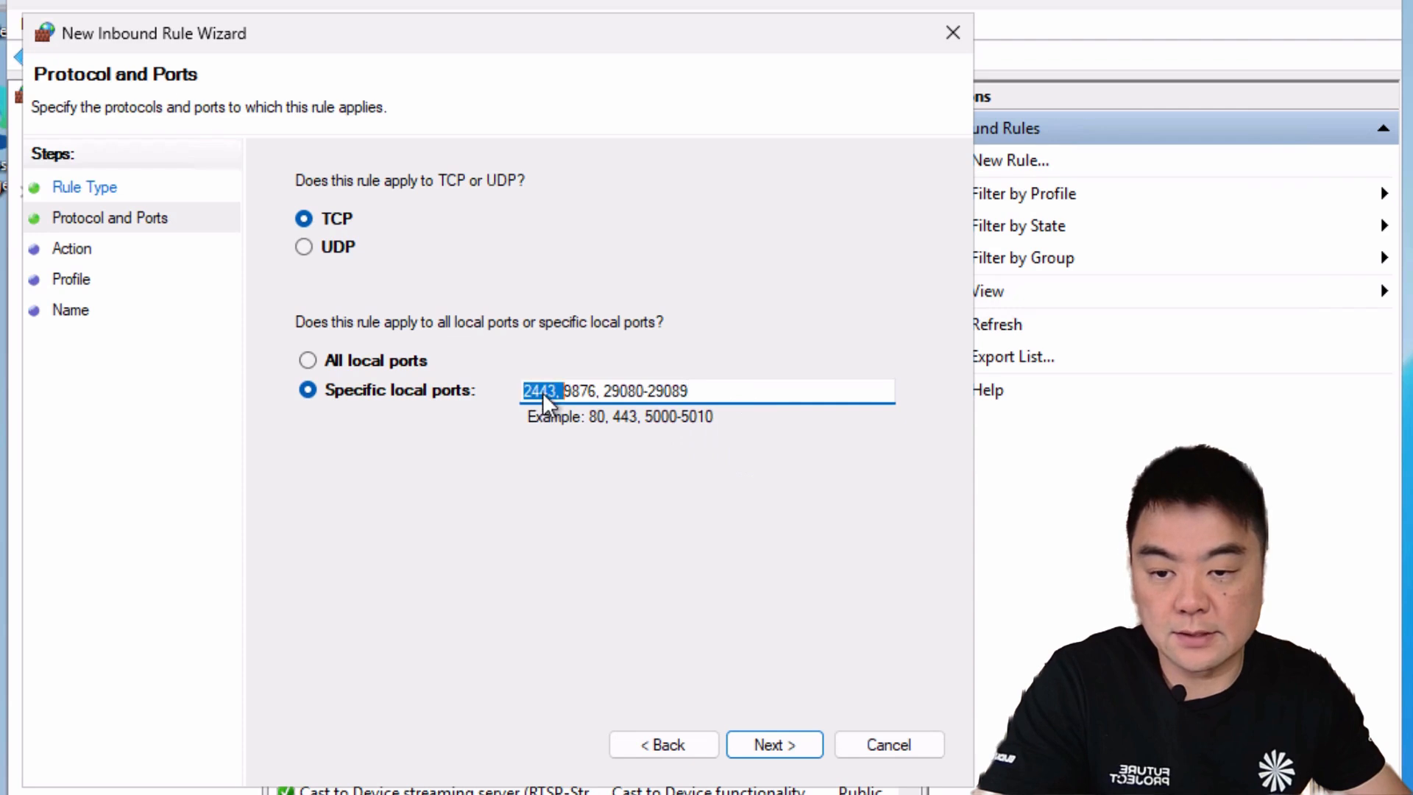
{"action": "double_click", "coordinate": [582, 389]}
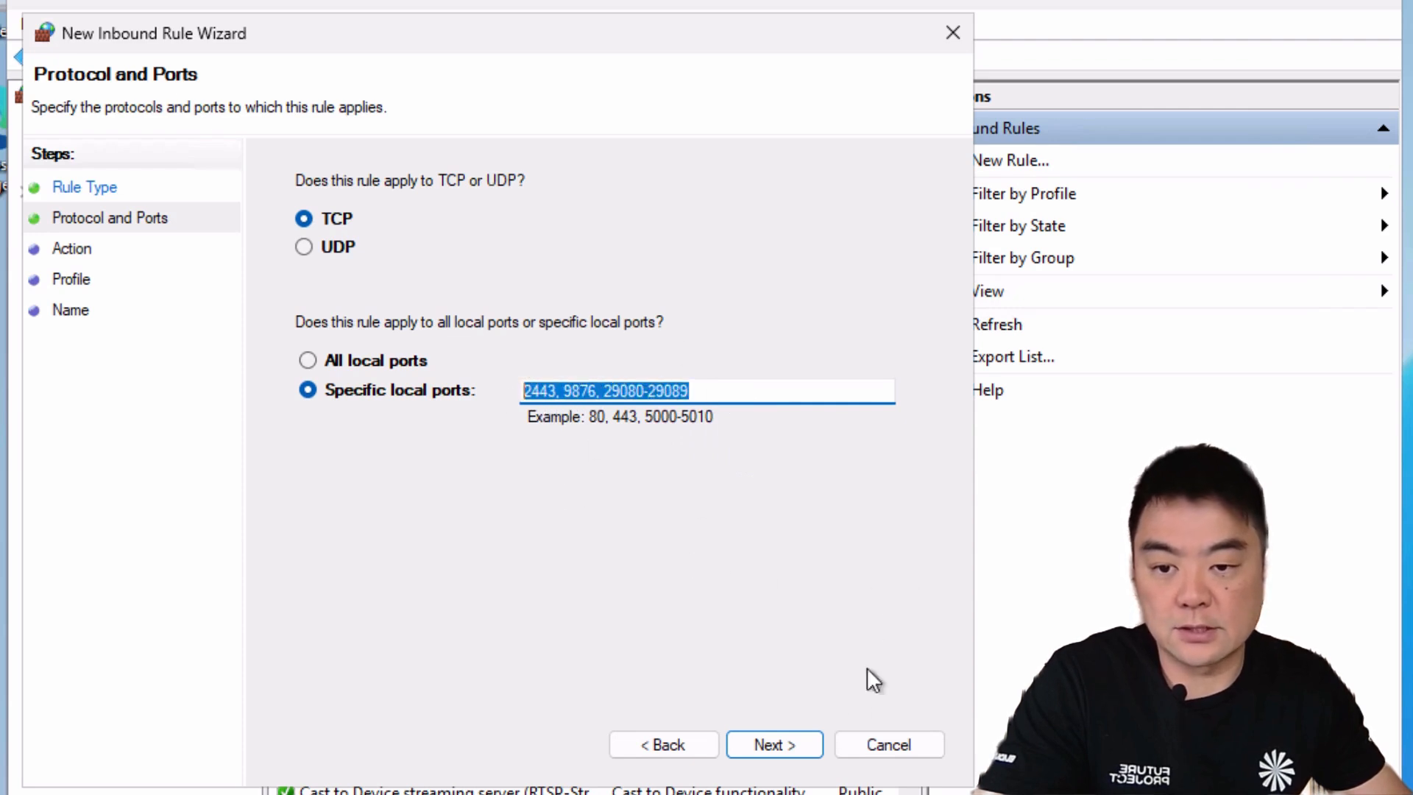
{"action": "left_click", "coordinate": [731, 390]}
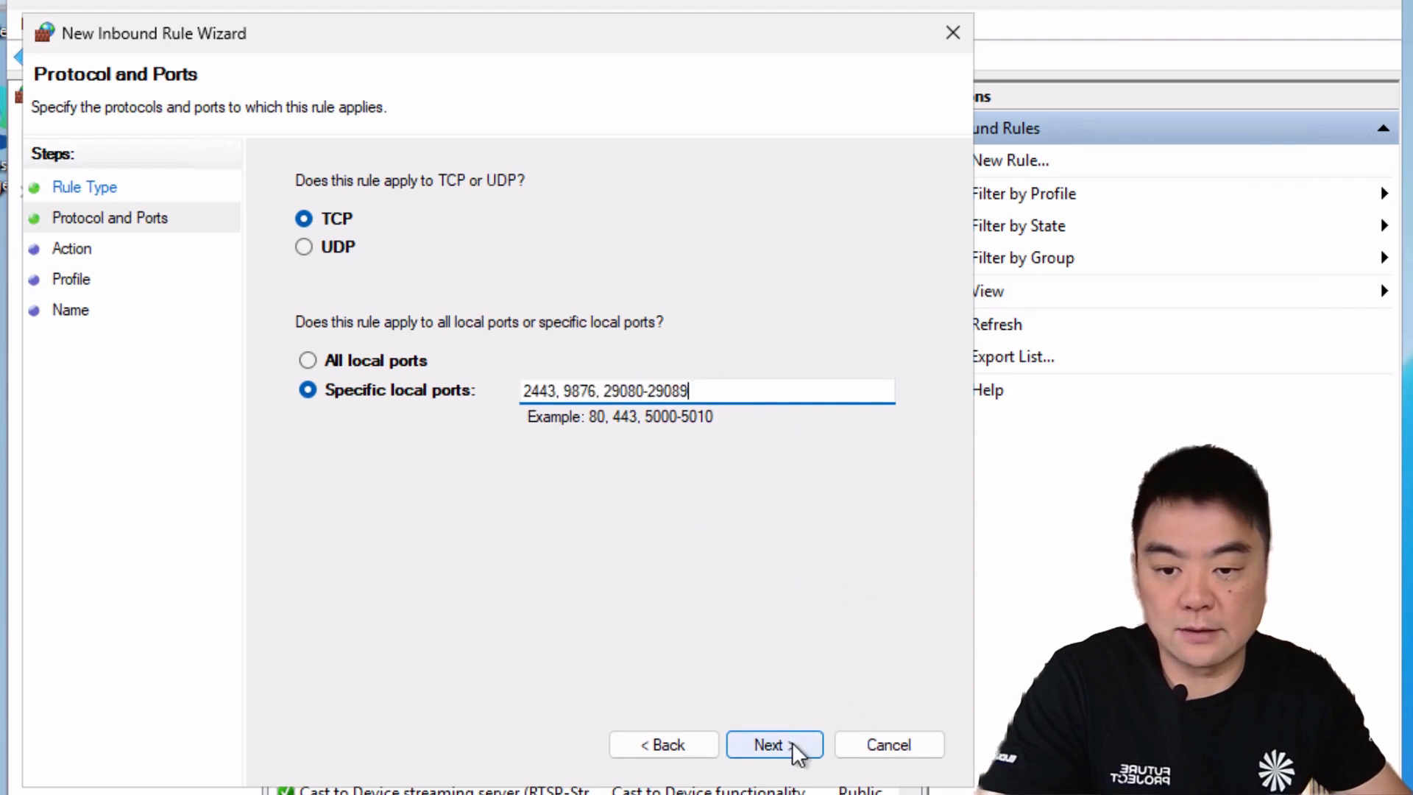
{"action": "left_click", "coordinate": [718, 679]}
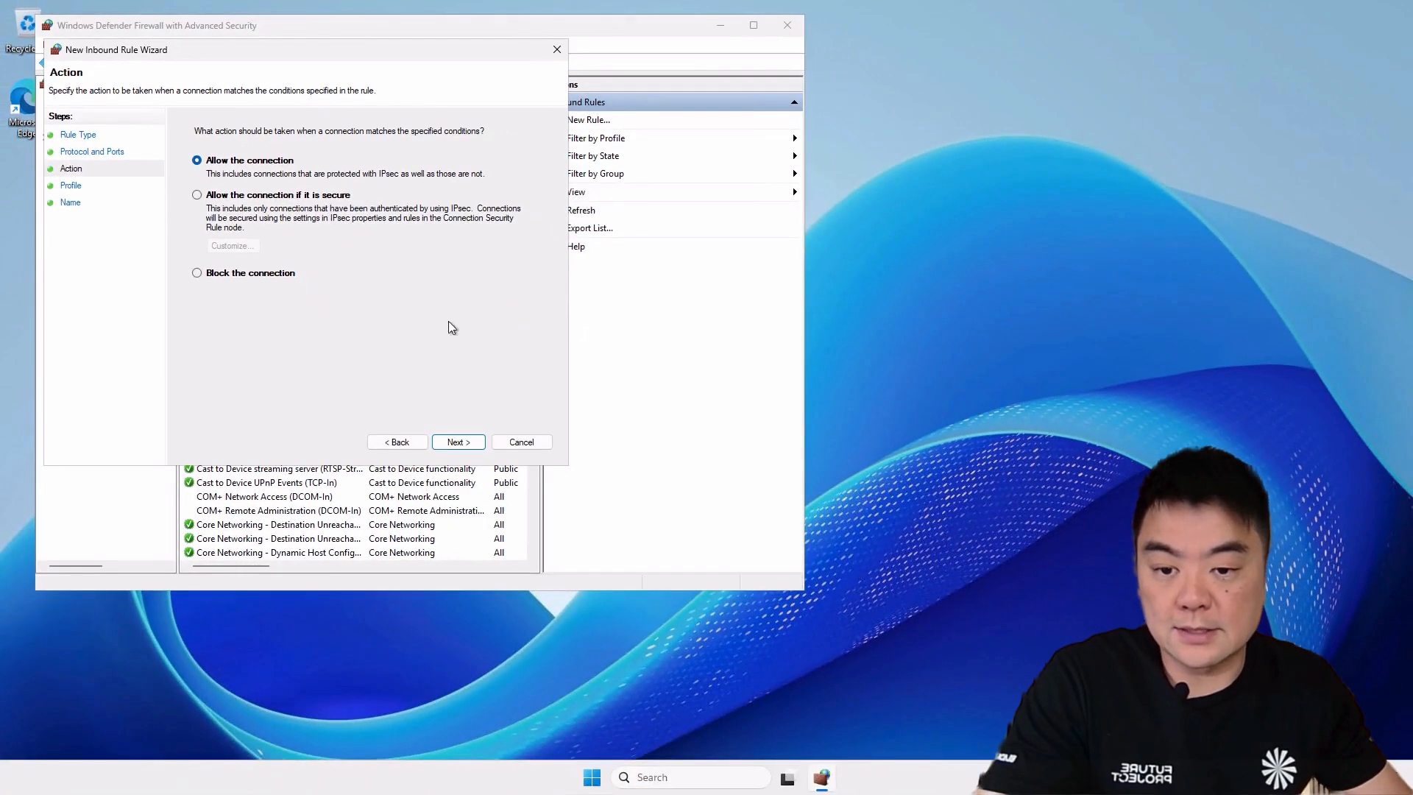
{"action": "left_click", "coordinate": [457, 442]}
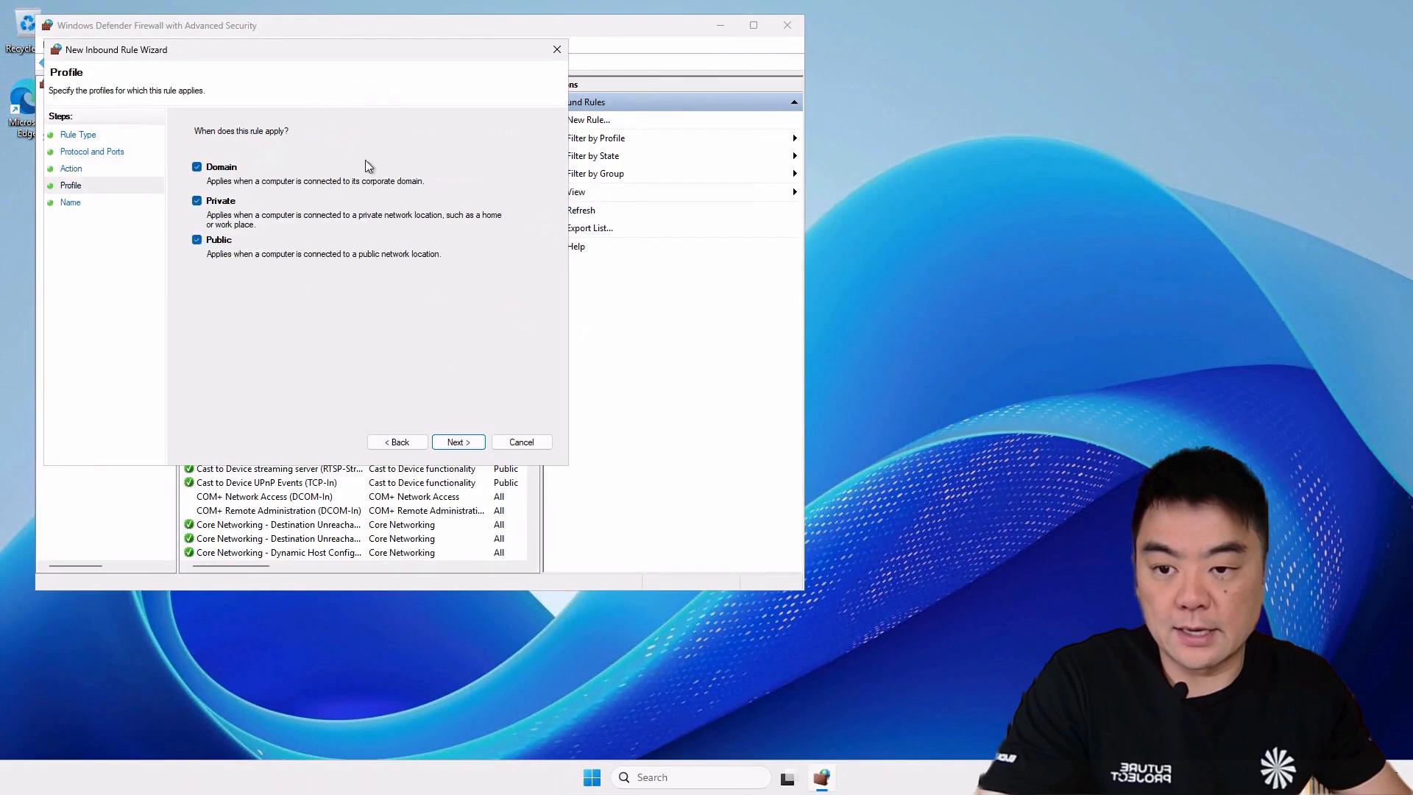
{"action": "left_click", "coordinate": [459, 442]}
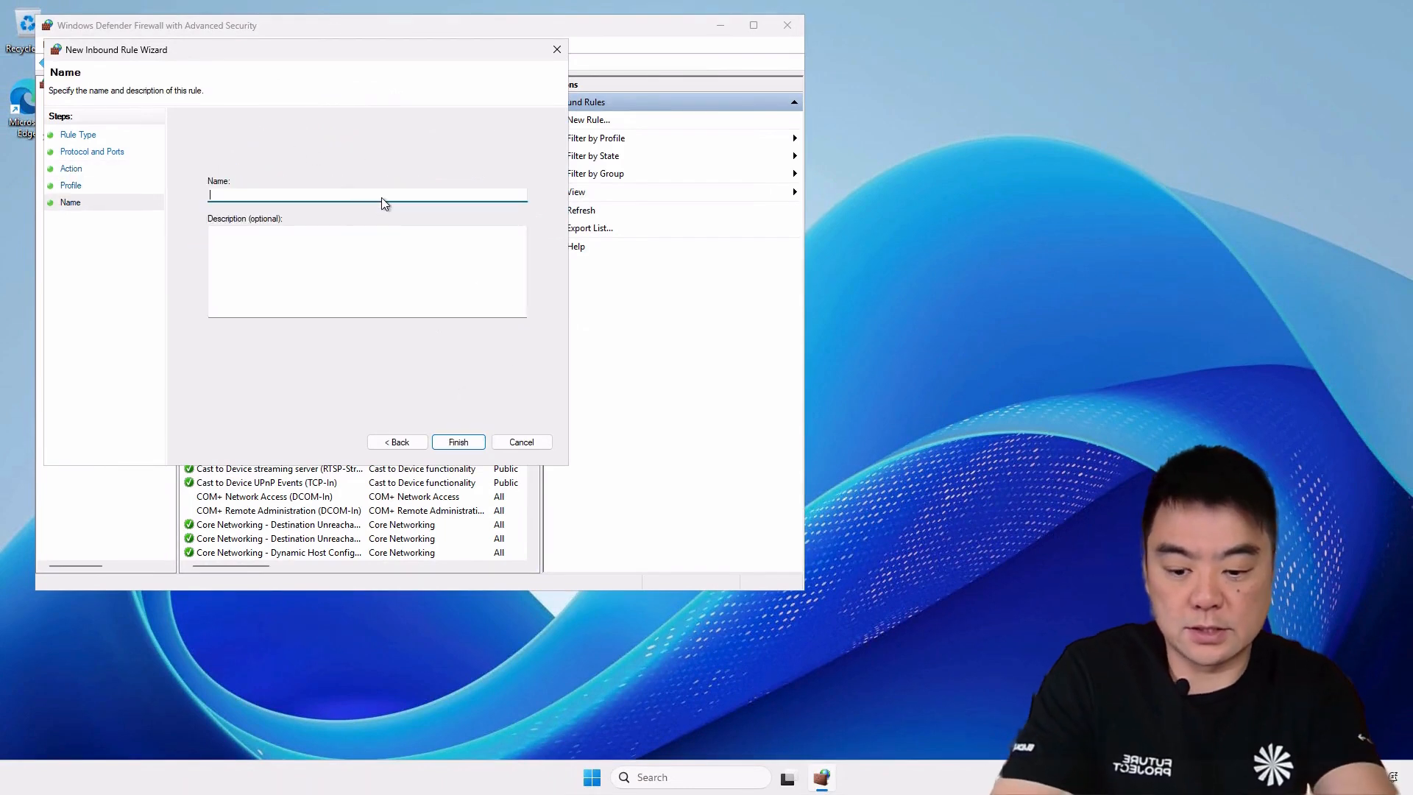
{"action": "type", "text": "ArcGIS D"}
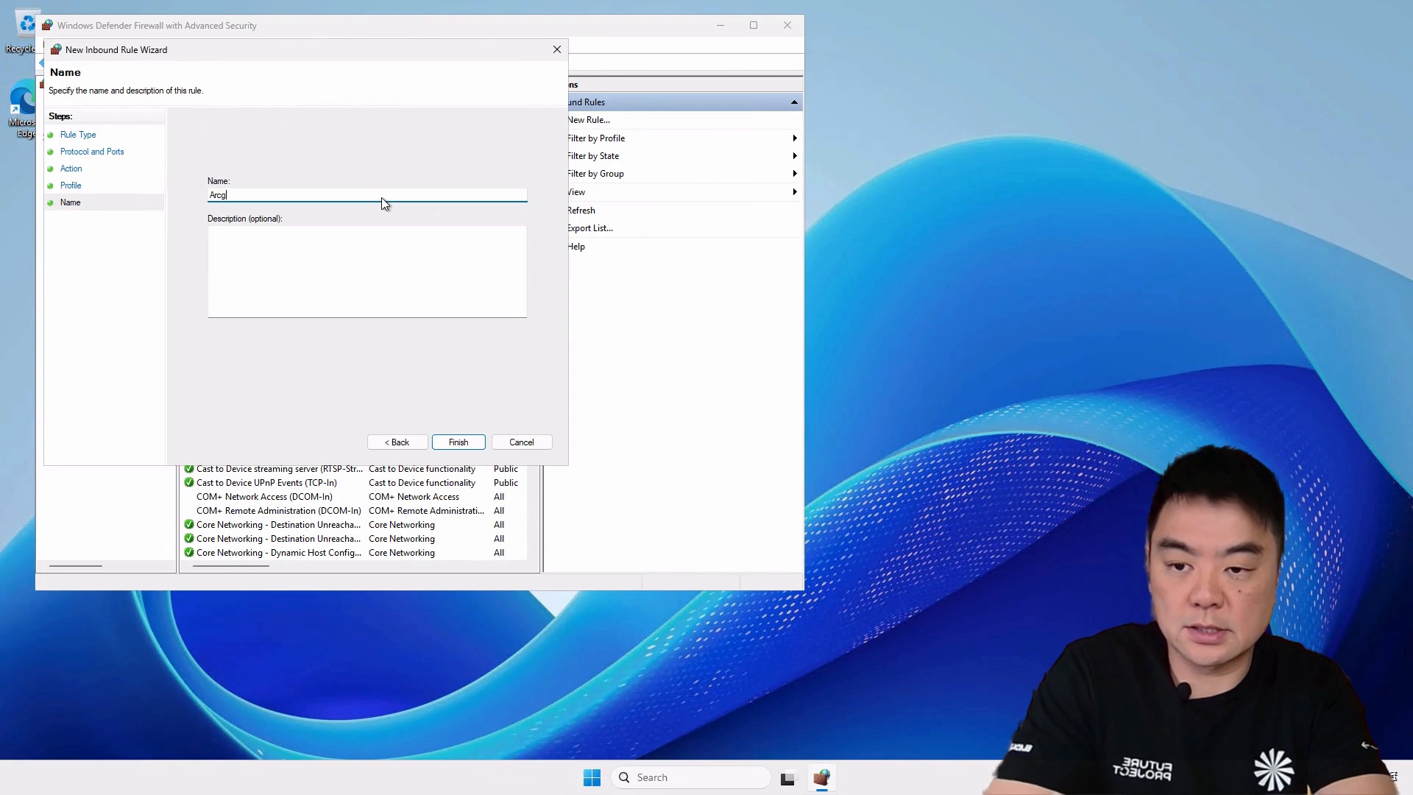
{"action": "type", "text": "atastore"}
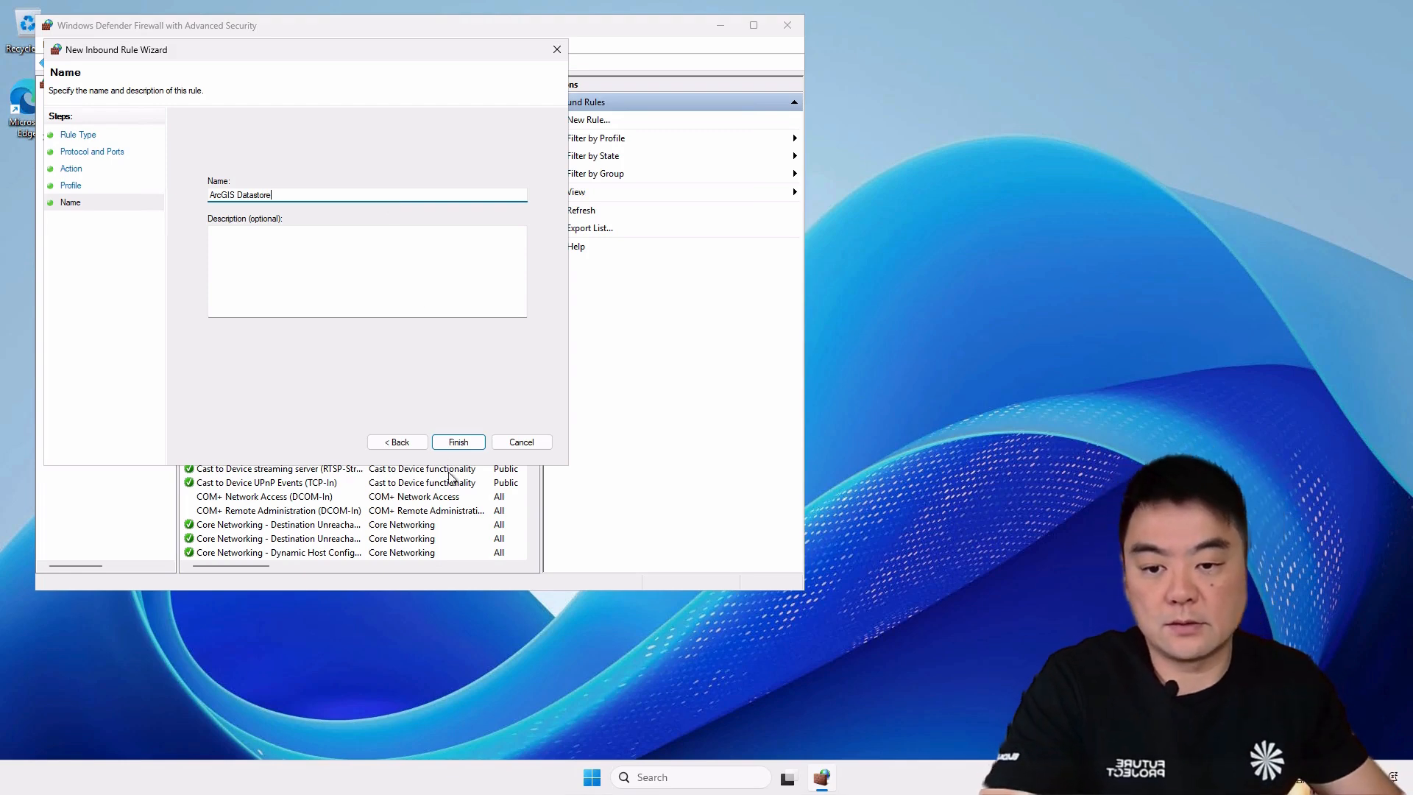
{"action": "left_click", "coordinate": [458, 441]}
Check the new rule's properties, close the firewall console, and launch Microsoft Edge
{"action": "left_click", "coordinate": [666, 359]}
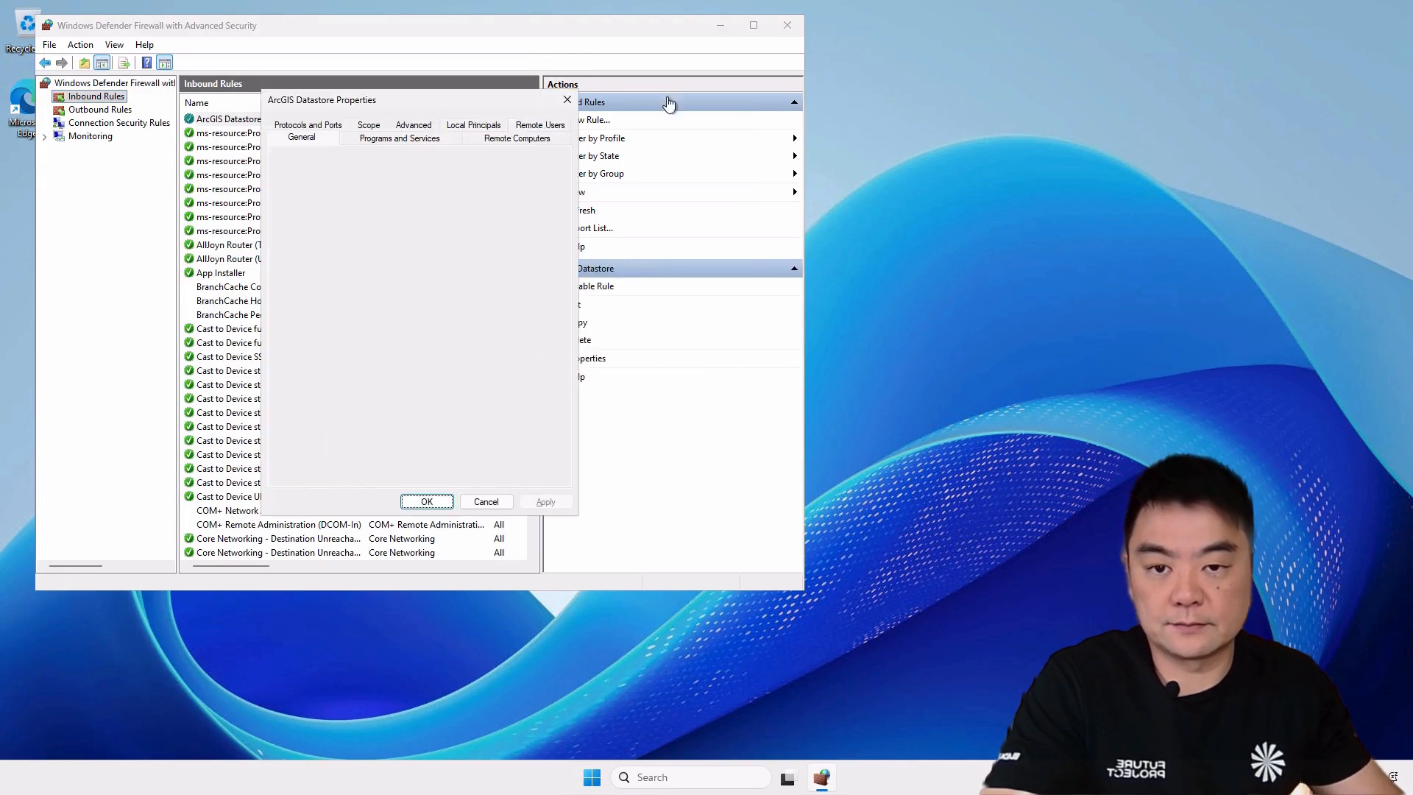
{"action": "left_click", "coordinate": [500, 500]}
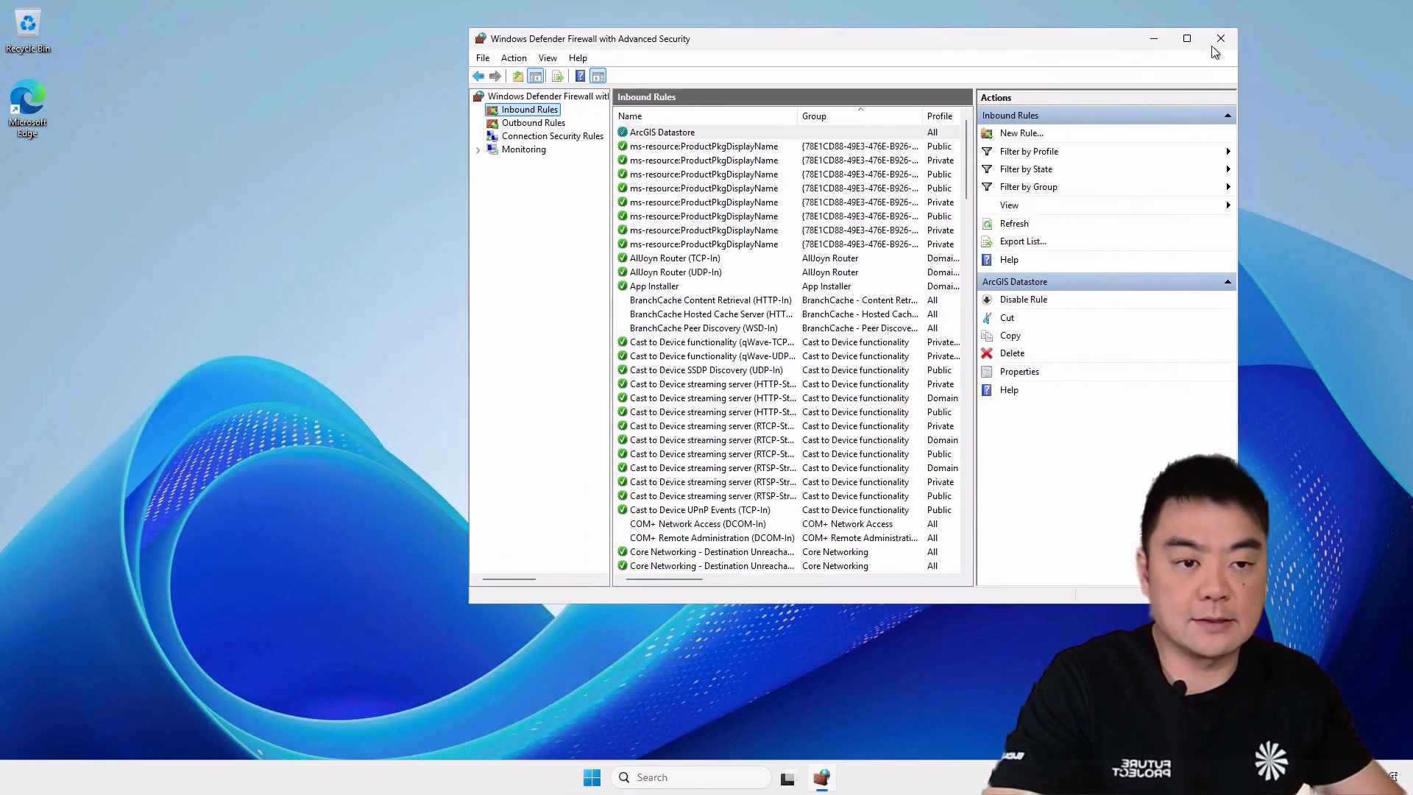
{"action": "left_click", "coordinate": [1235, 38]}
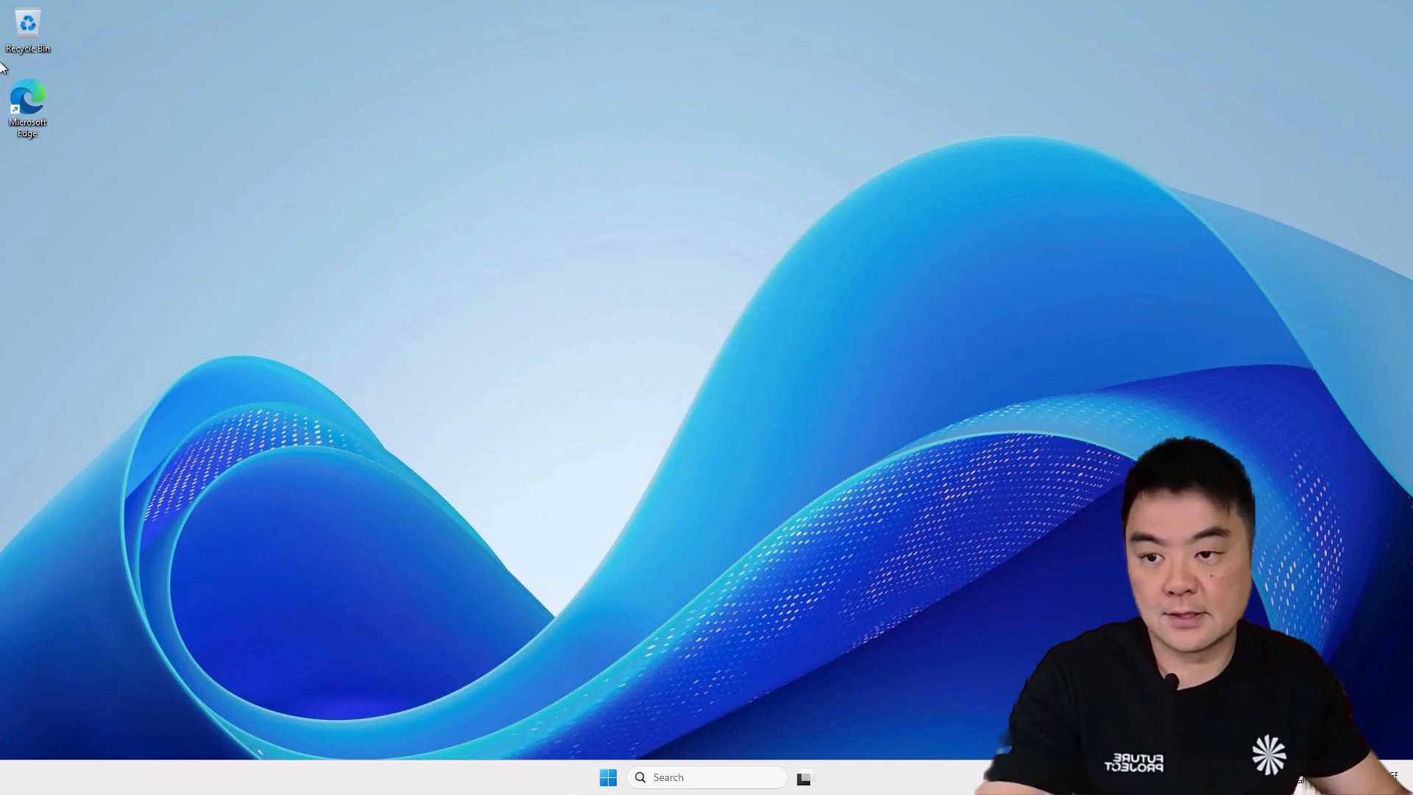
{"action": "double_click", "coordinate": [34, 91]}
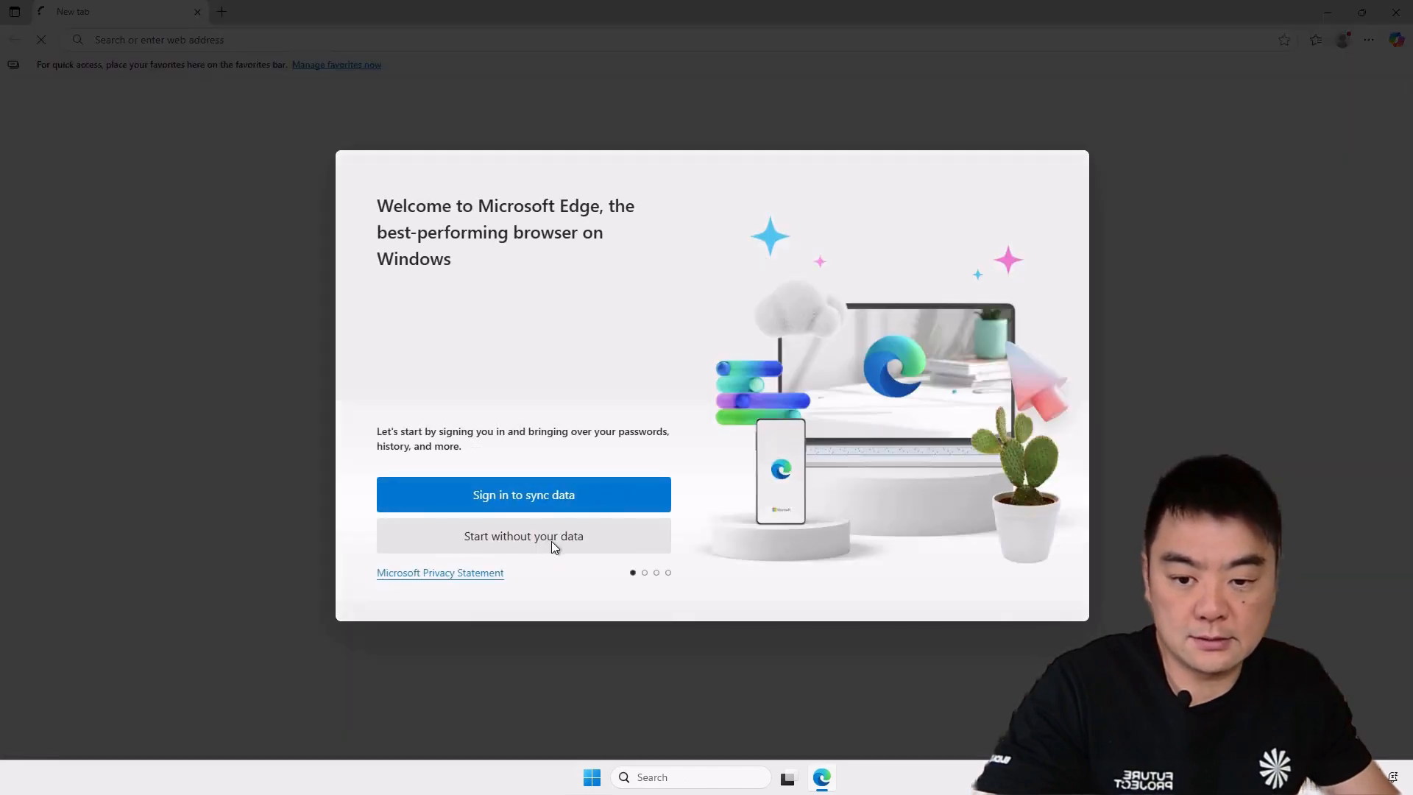
Get past Edge's first-run welcome without signing in and start browsing
{"action": "left_click", "coordinate": [552, 546]}
{"action": "left_click", "coordinate": [467, 536]}
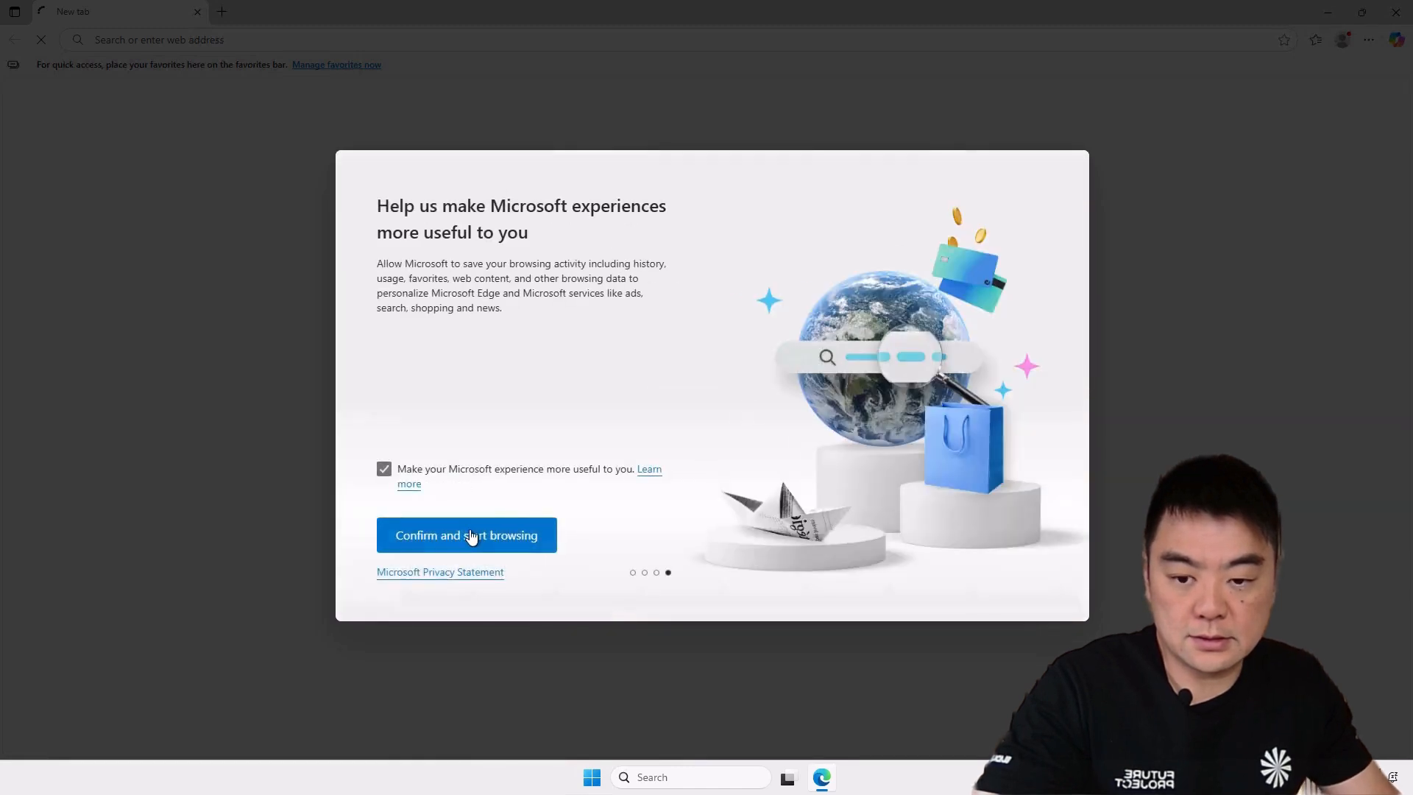
{"action": "left_click", "coordinate": [473, 536]}
Search 'my esri', open the My Esri - Login result, and accept all cookies
{"action": "left_click", "coordinate": [253, 34]}
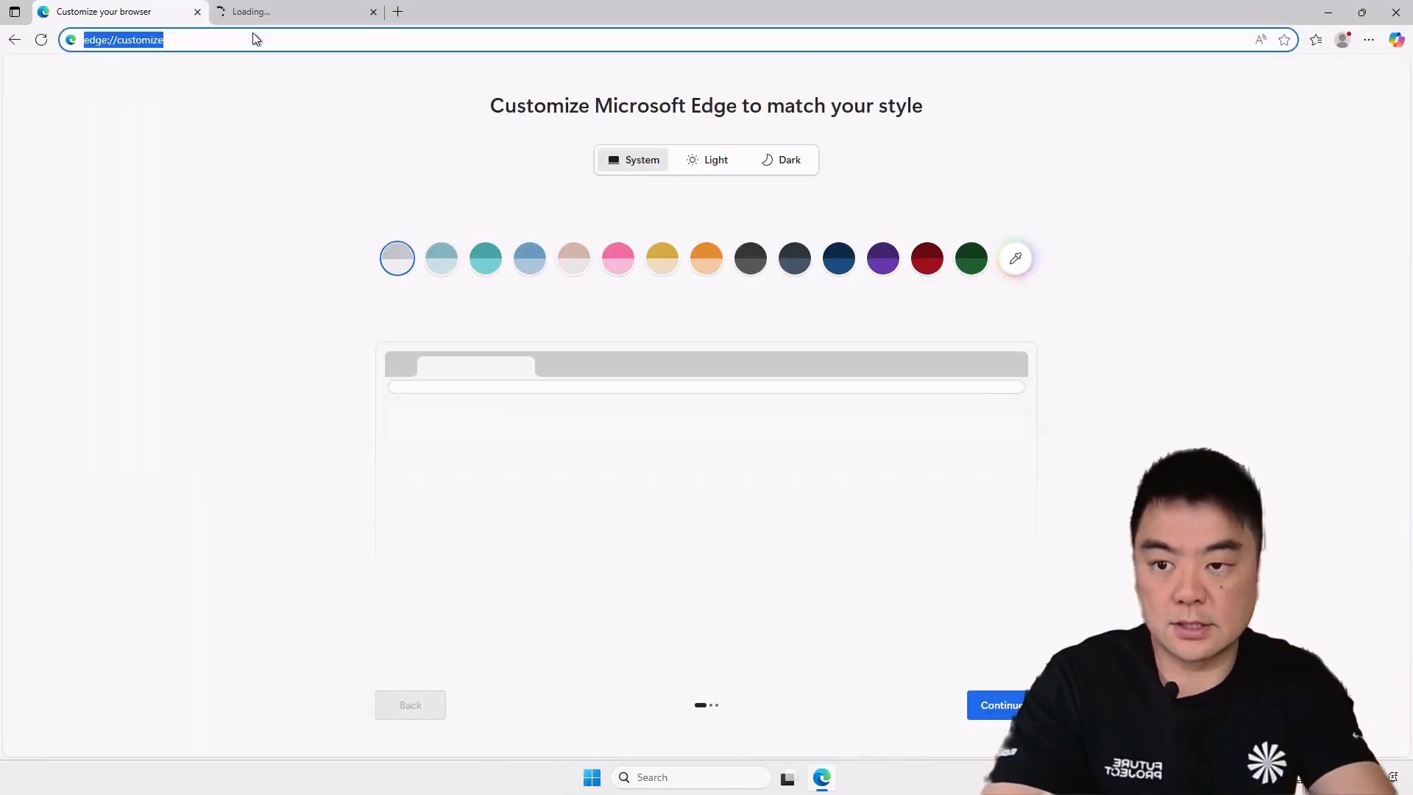
{"action": "type", "text": "my esri"}
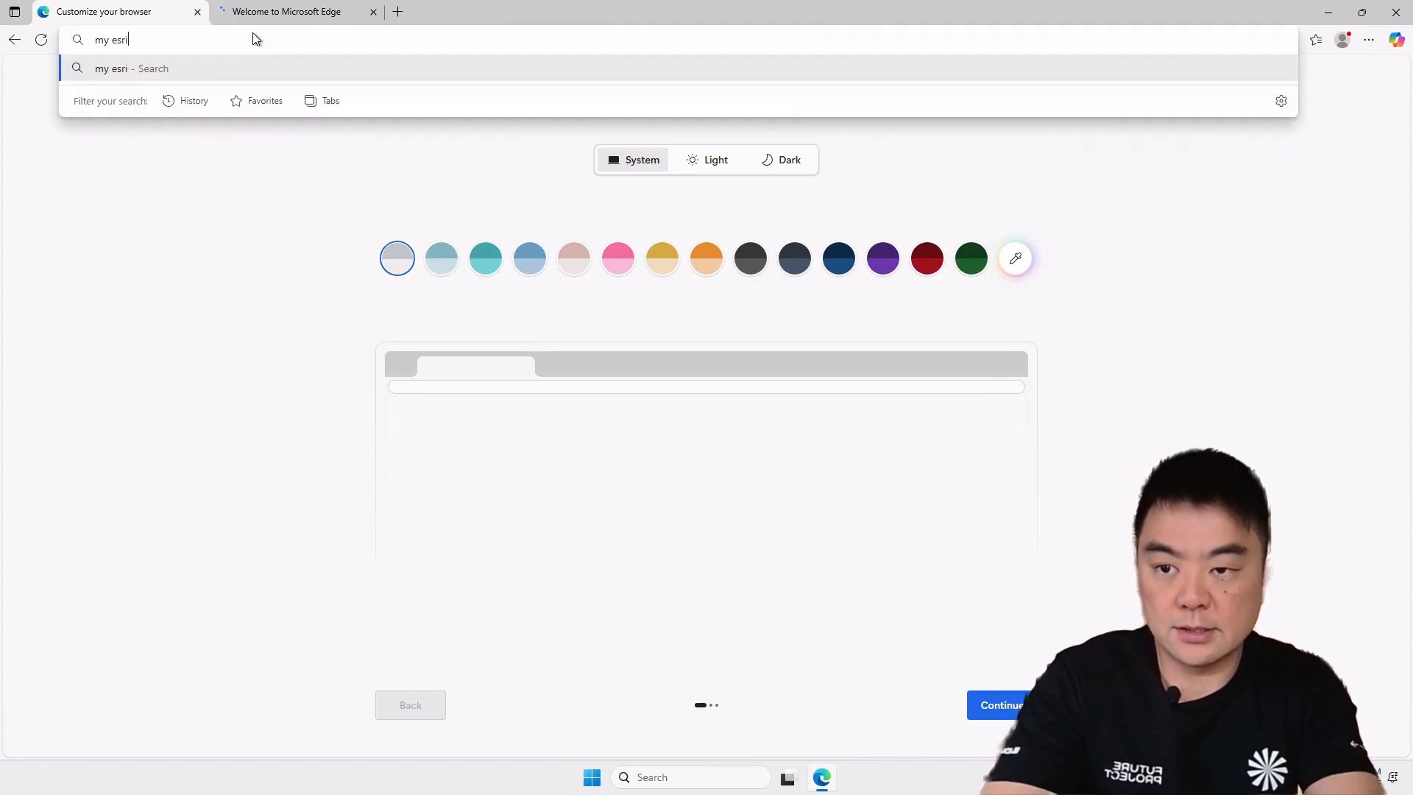
{"action": "key", "text": "Return"}
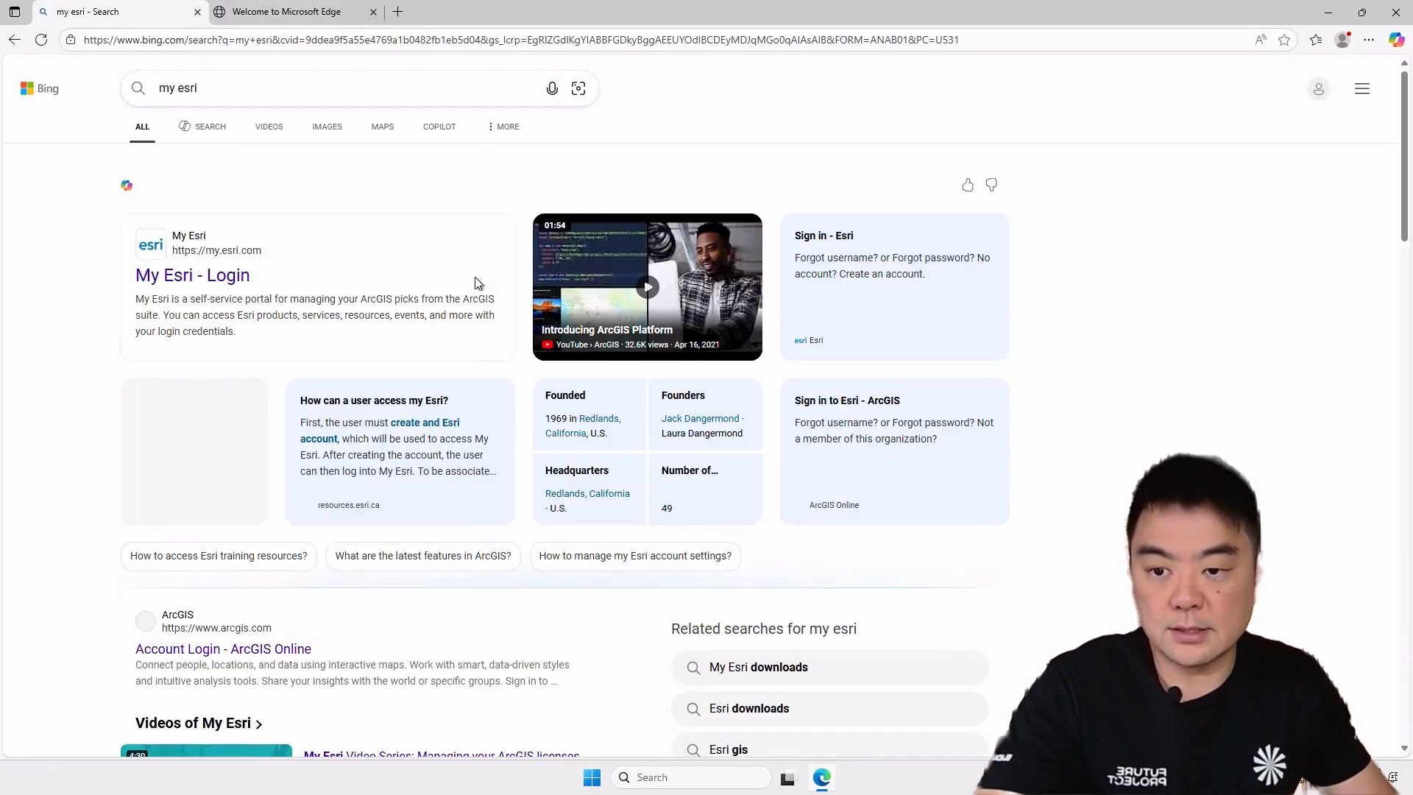
{"action": "left_click", "coordinate": [373, 12]}
{"action": "left_click", "coordinate": [226, 283]}
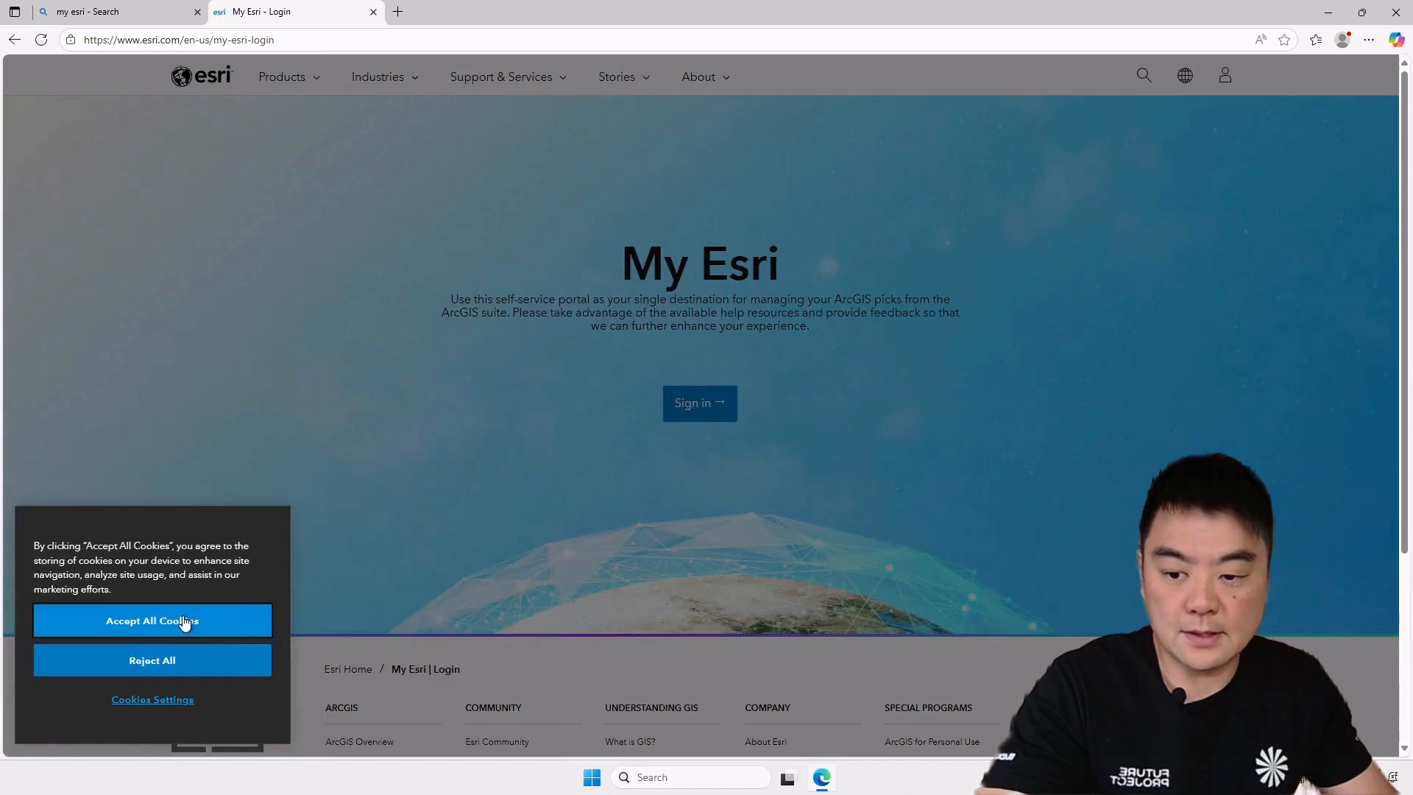
{"action": "left_click", "coordinate": [184, 622]}
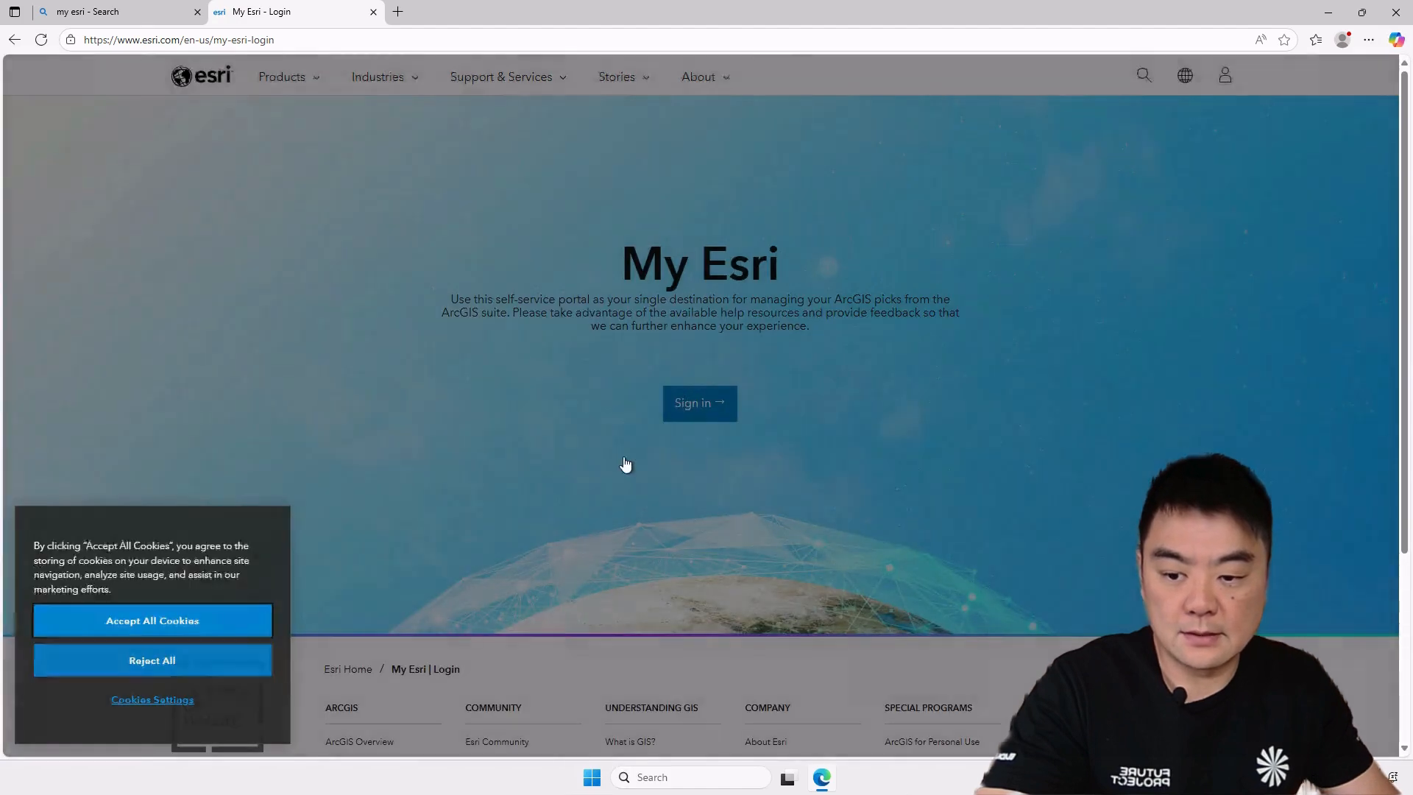
Sign in and download ArcGIS_DataStore_Windows_115_195370.exe from the ArcGIS Enterprise (Windows) 11.5 downloads page
{"action": "left_click", "coordinate": [697, 407]}
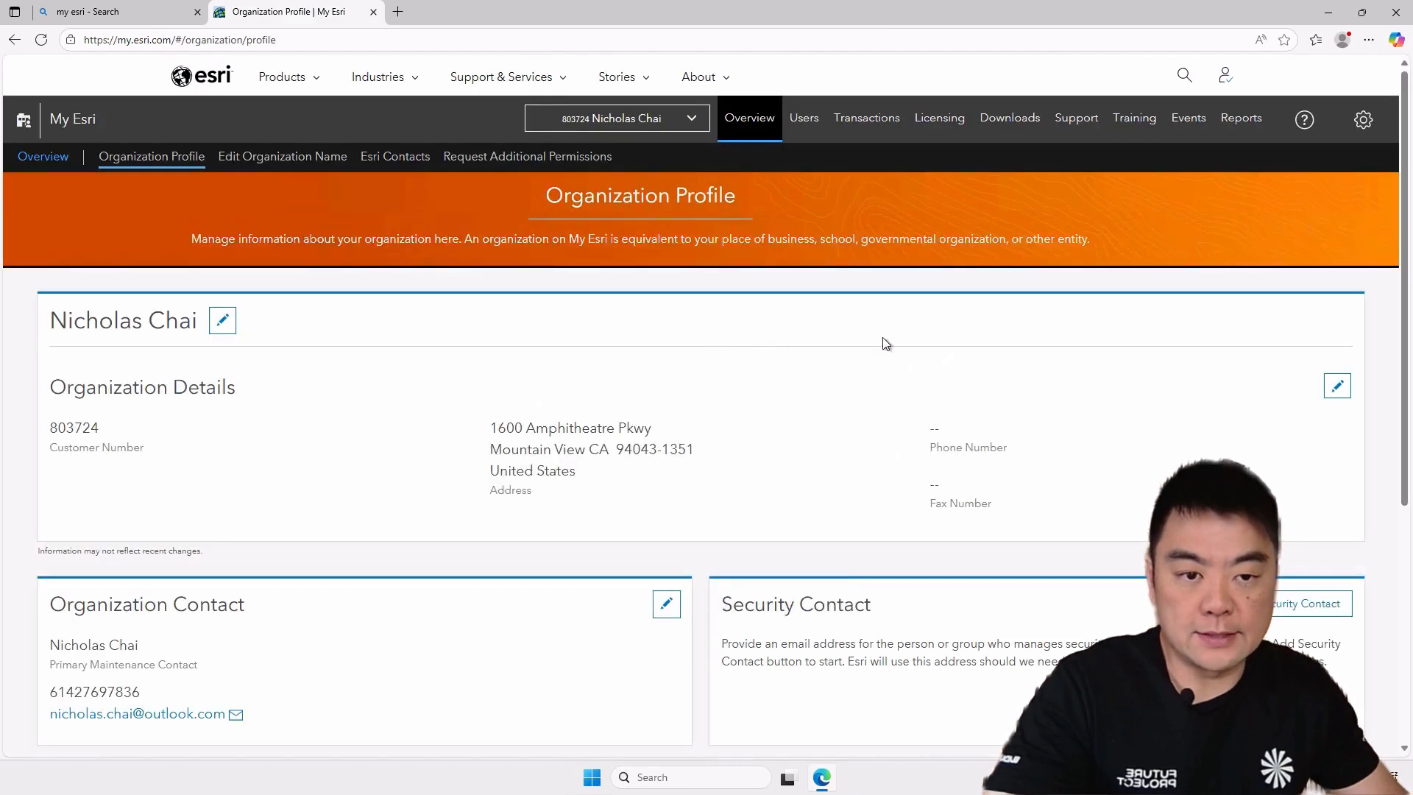
{"action": "left_click", "coordinate": [1017, 122]}
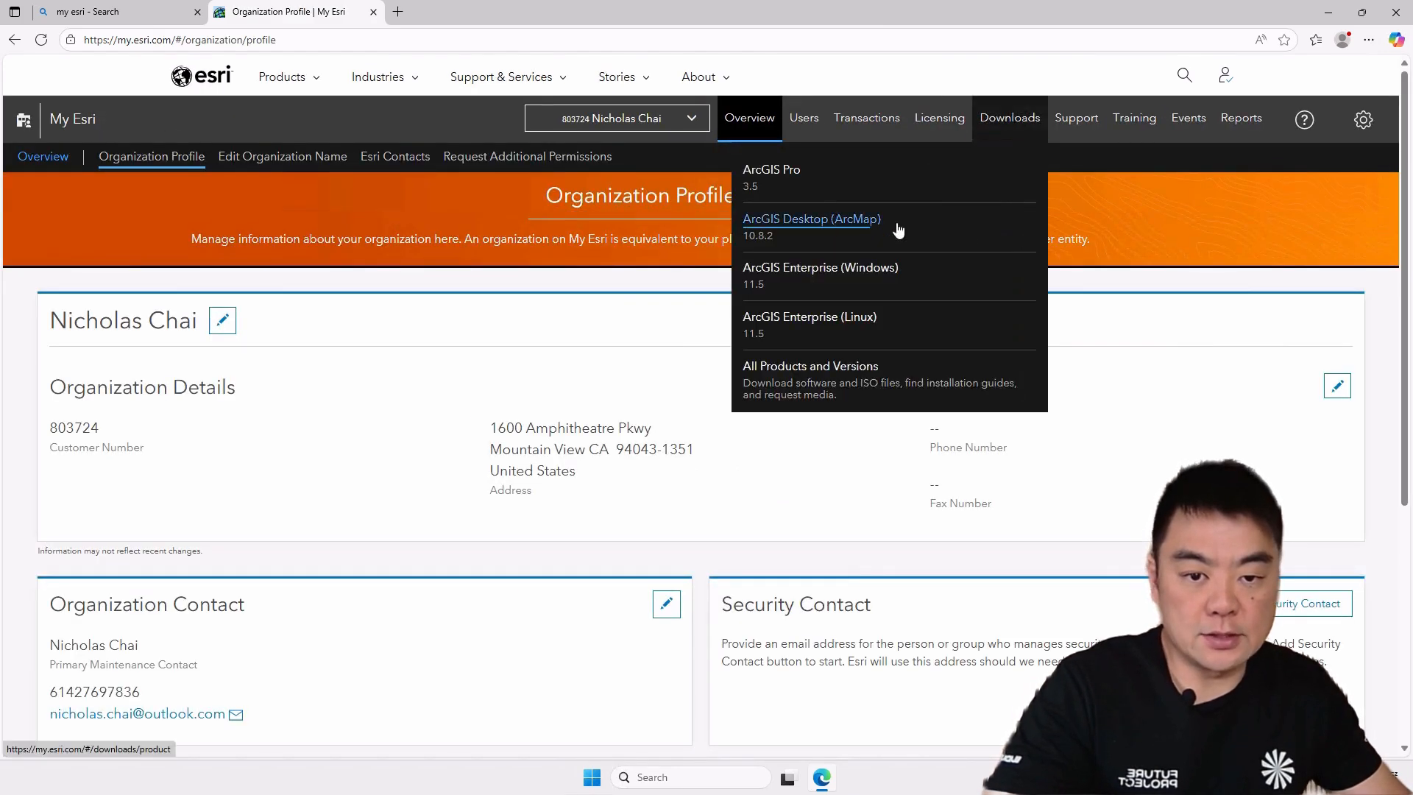
{"action": "left_click", "coordinate": [803, 276]}
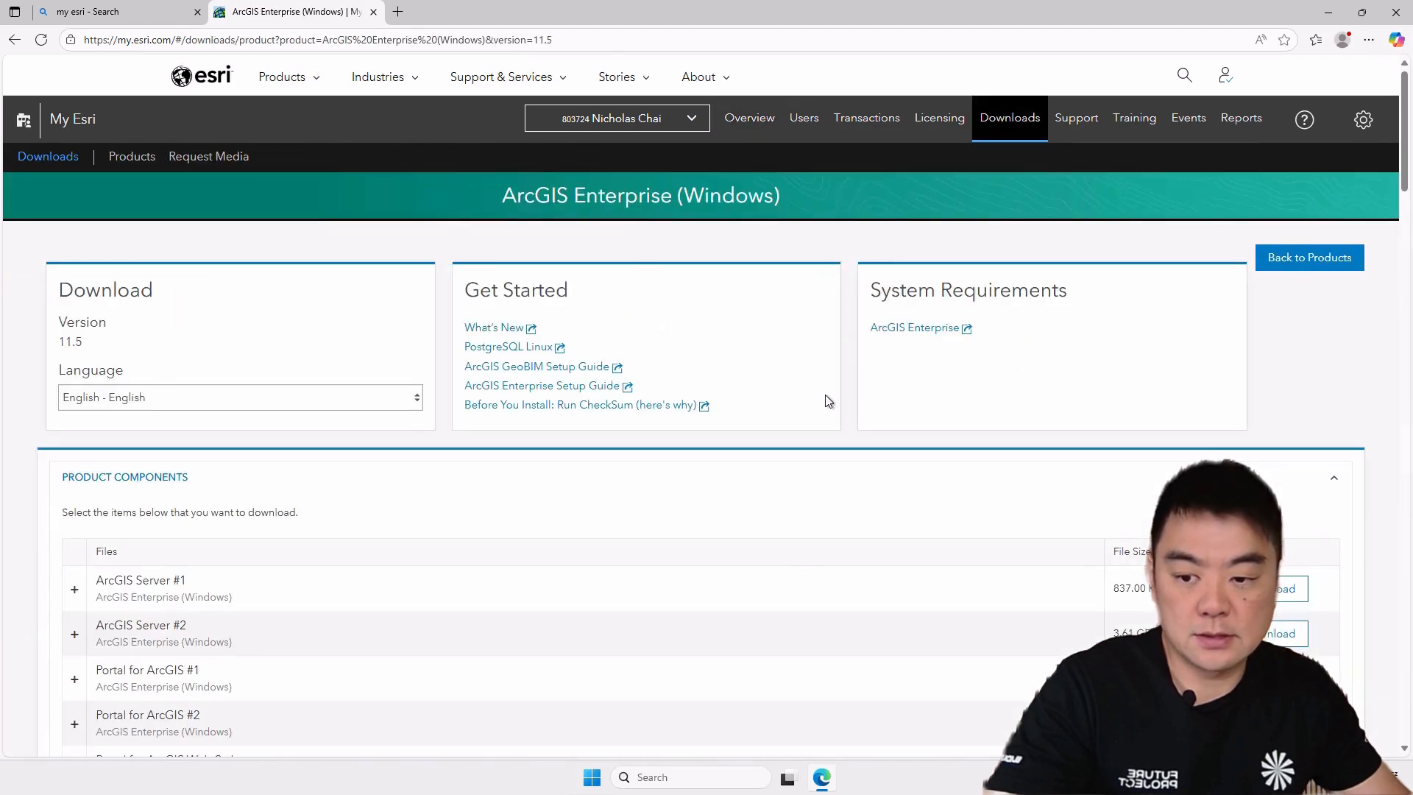
{"action": "scroll", "coordinate": [828, 401], "scroll_direction": "down", "scroll_amount": 5}
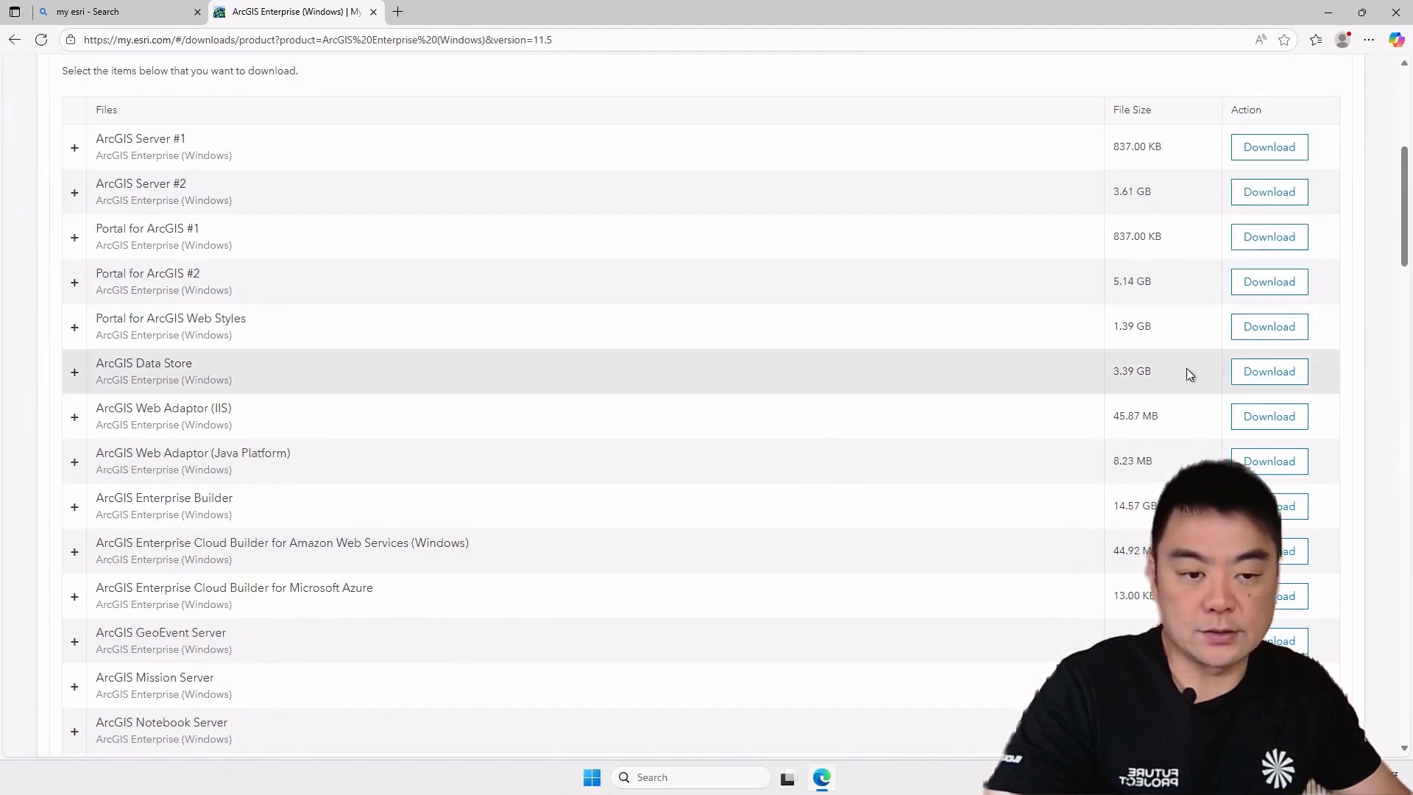
{"action": "left_click", "coordinate": [1270, 372]}
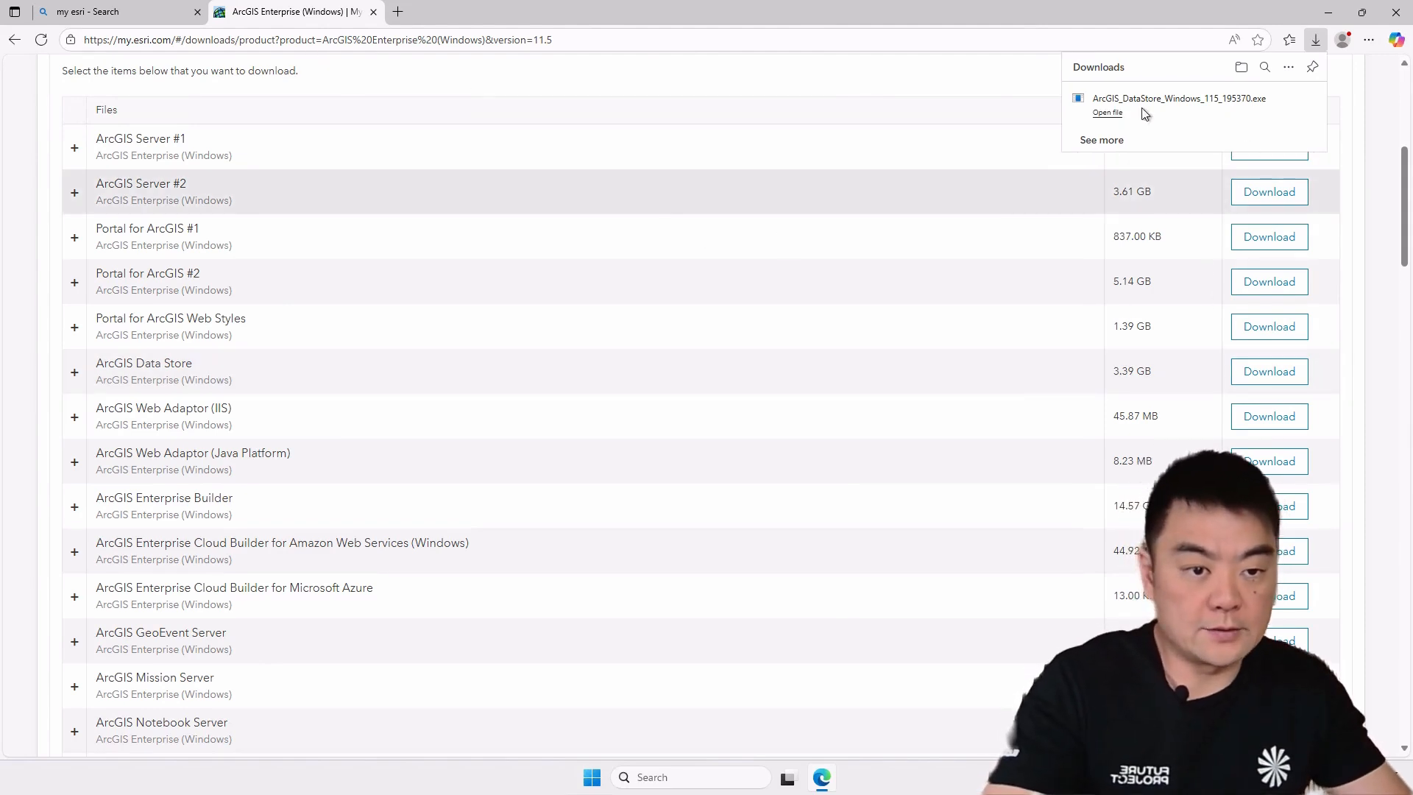
{"action": "left_click", "coordinate": [1244, 69]}
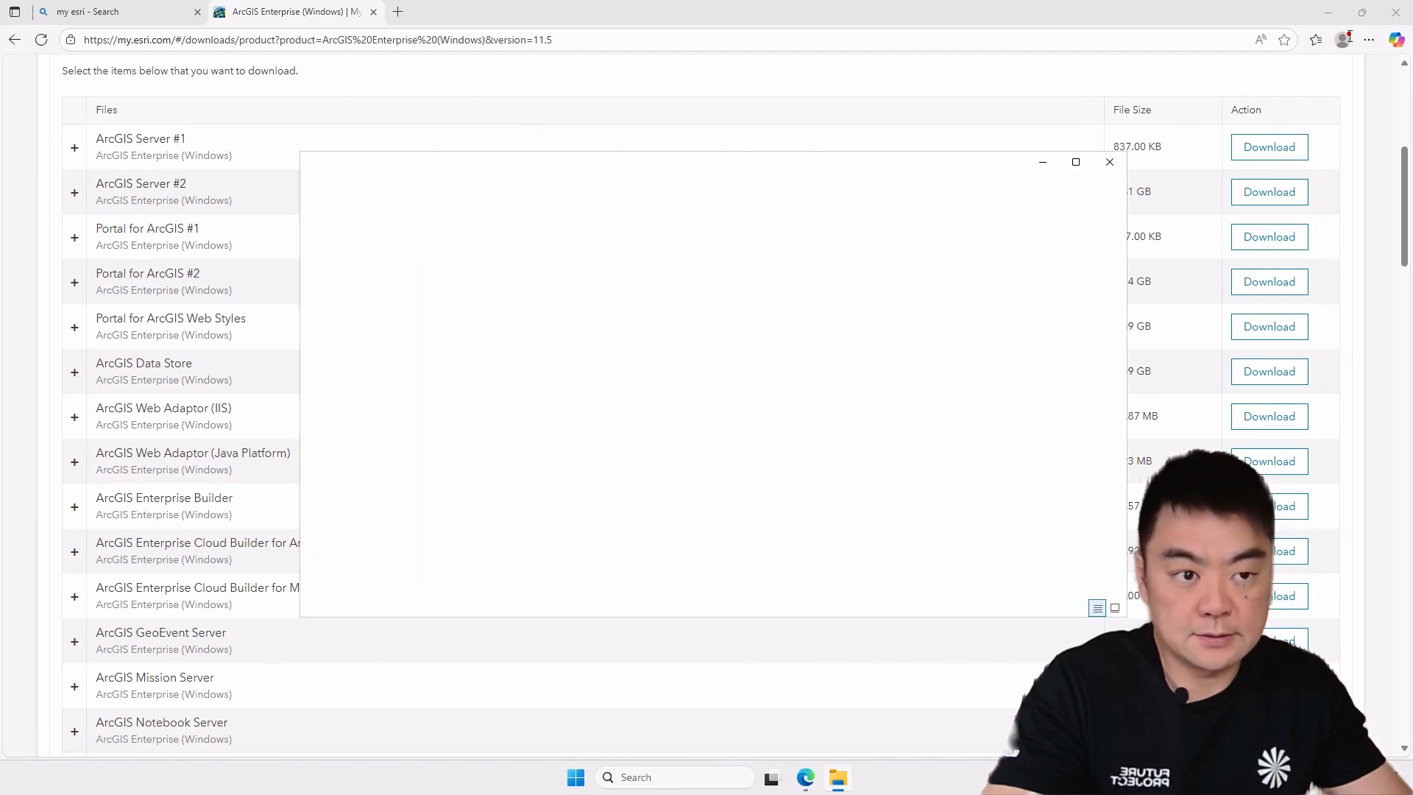
Close the browser and cut the downloaded ArcGIS Data Store installer in Downloads
{"action": "left_click", "coordinate": [1397, 12]}
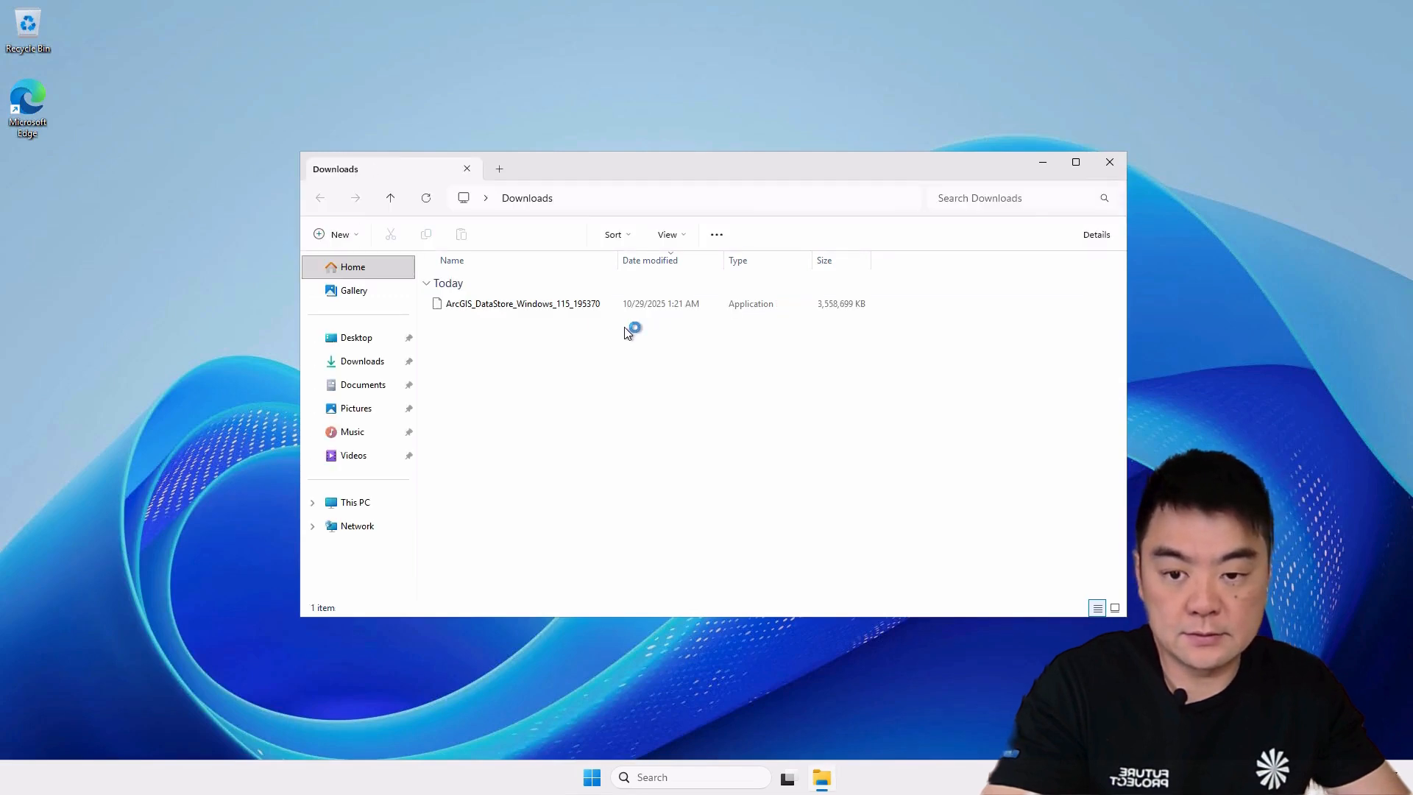
{"action": "left_click", "coordinate": [542, 307]}
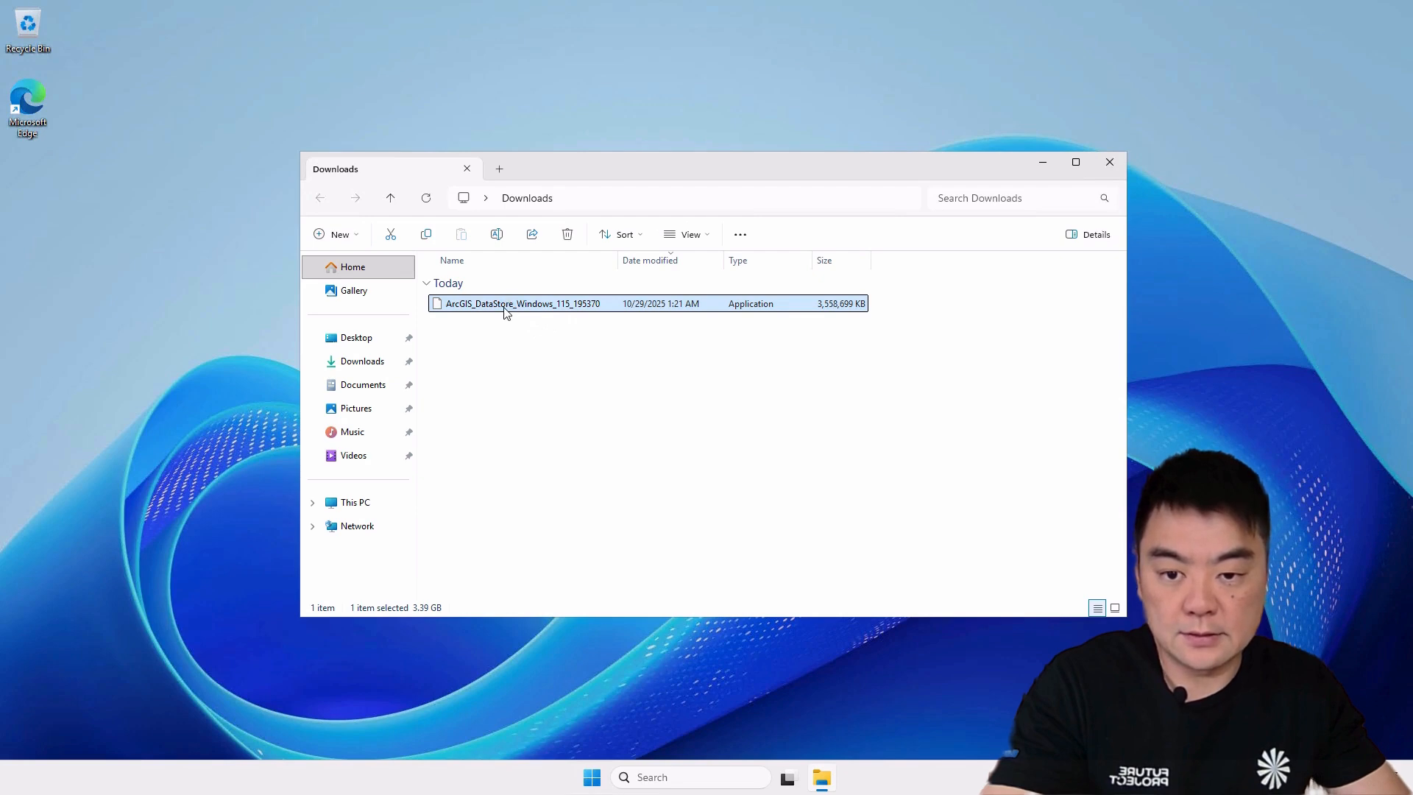
{"action": "right_click", "coordinate": [508, 312]}
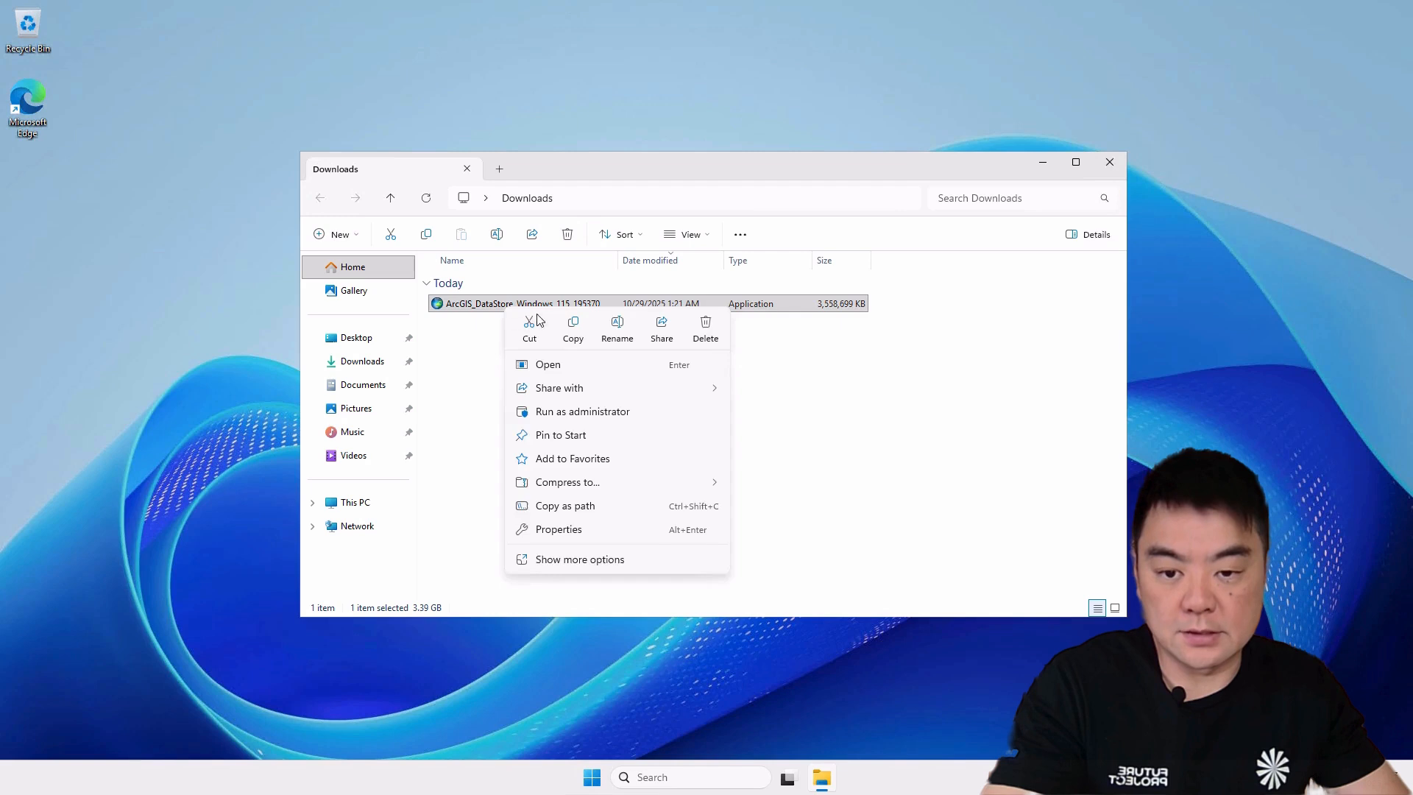
{"action": "left_click", "coordinate": [536, 324]}
Make a new 'Software' folder on C: and paste the installer into it
{"action": "left_click", "coordinate": [397, 502]}
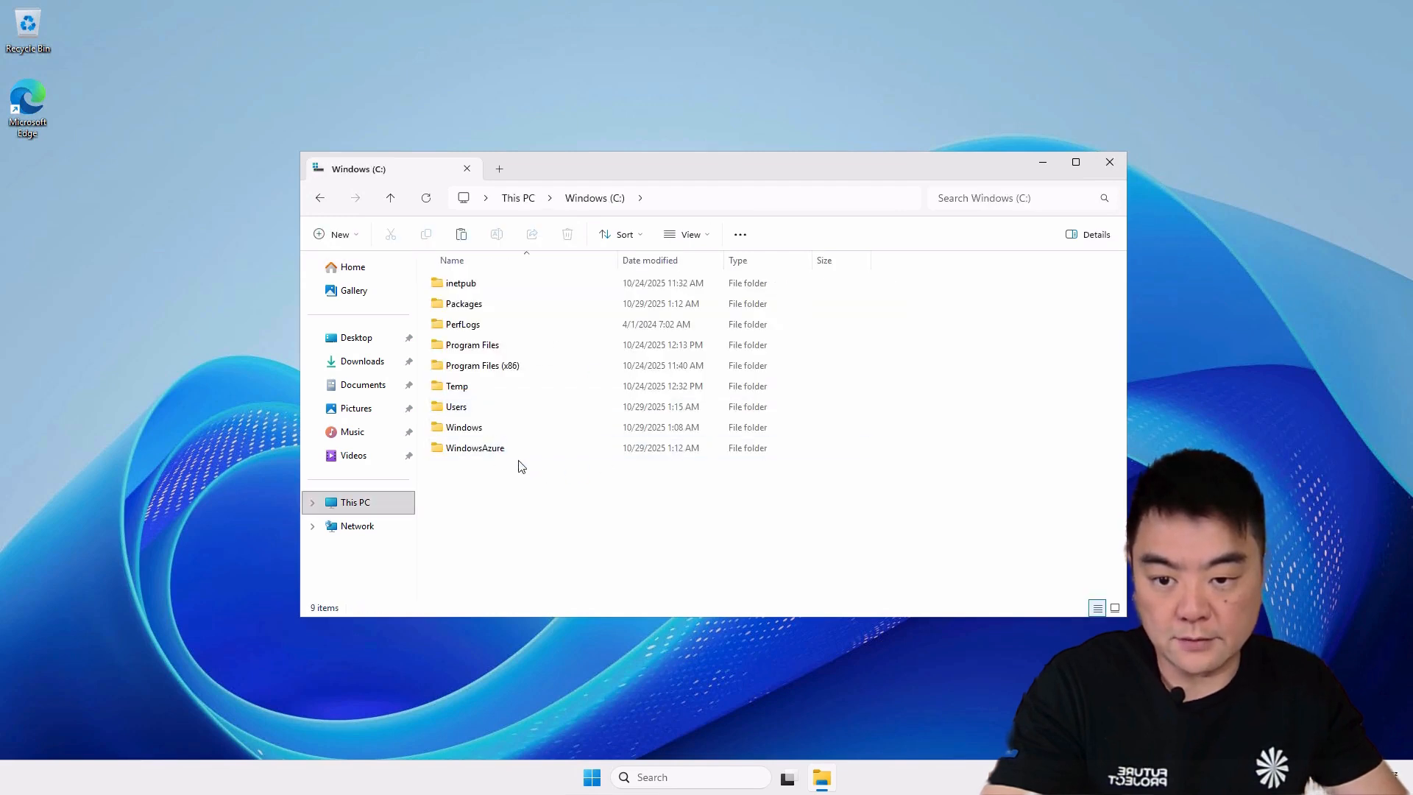
{"action": "right_click", "coordinate": [582, 510]}
{"action": "mouse_move", "coordinate": [710, 407]}
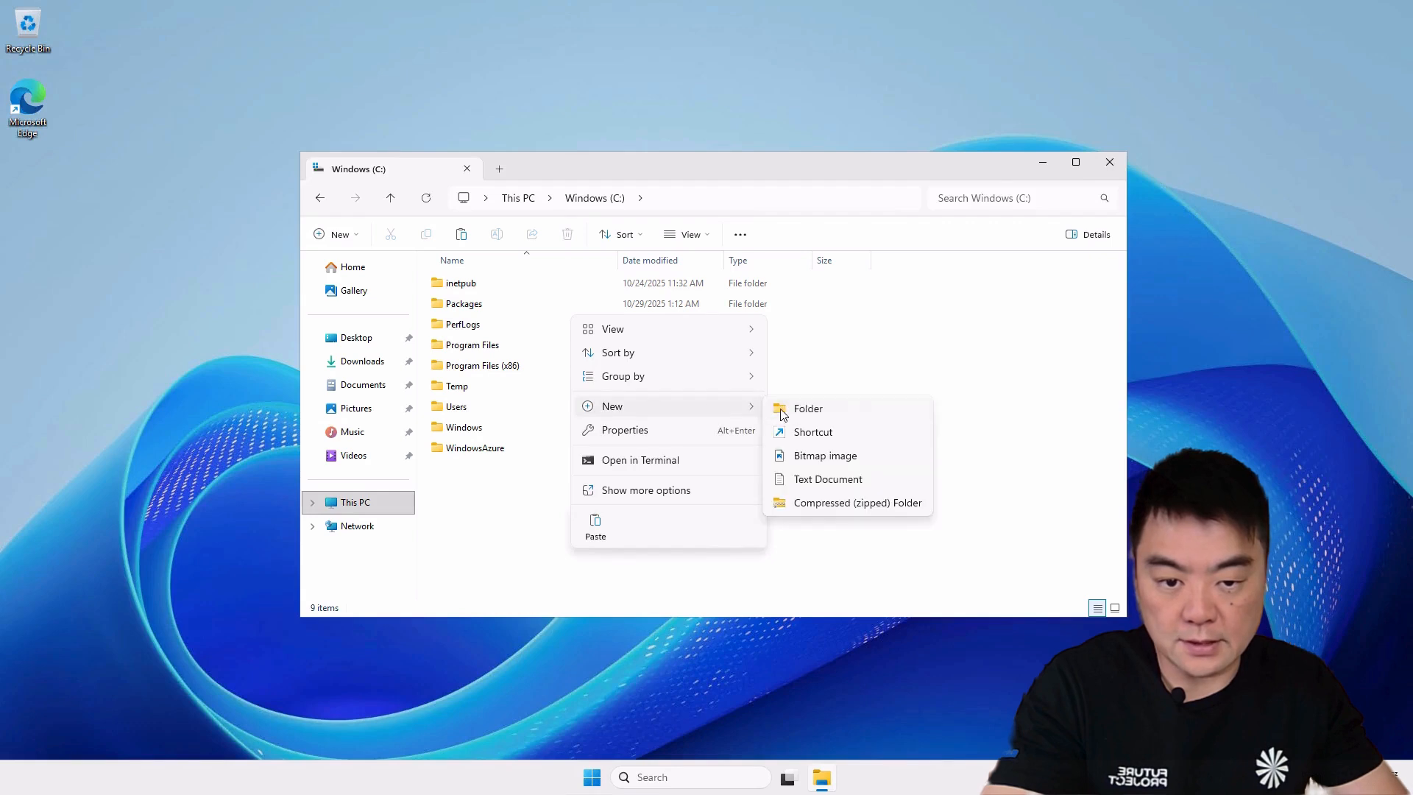
{"action": "left_click", "coordinate": [811, 415]}
{"action": "type", "text": "Sof"}
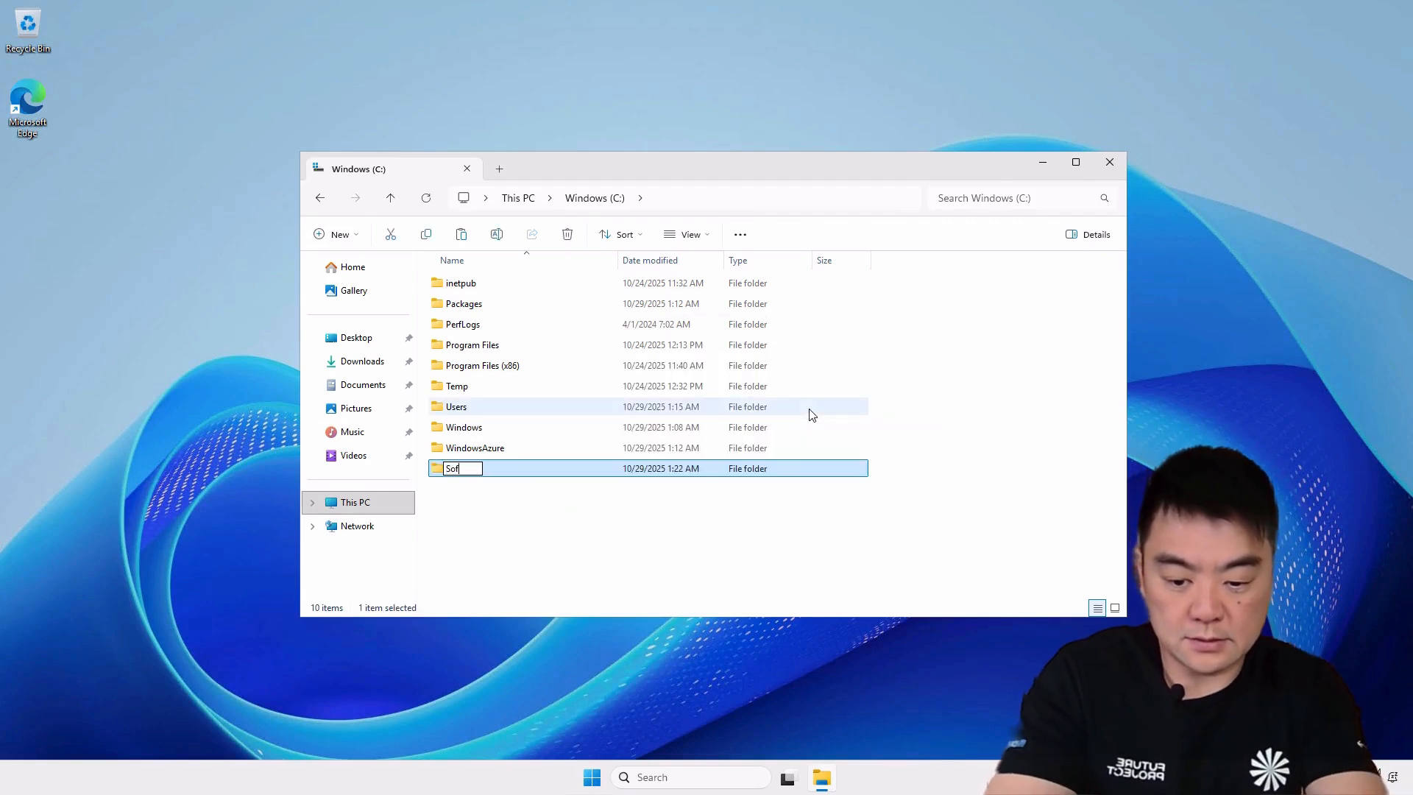
{"action": "type", "text": "tware"}
{"action": "key", "text": "Return"}
{"action": "key", "text": "Return"}
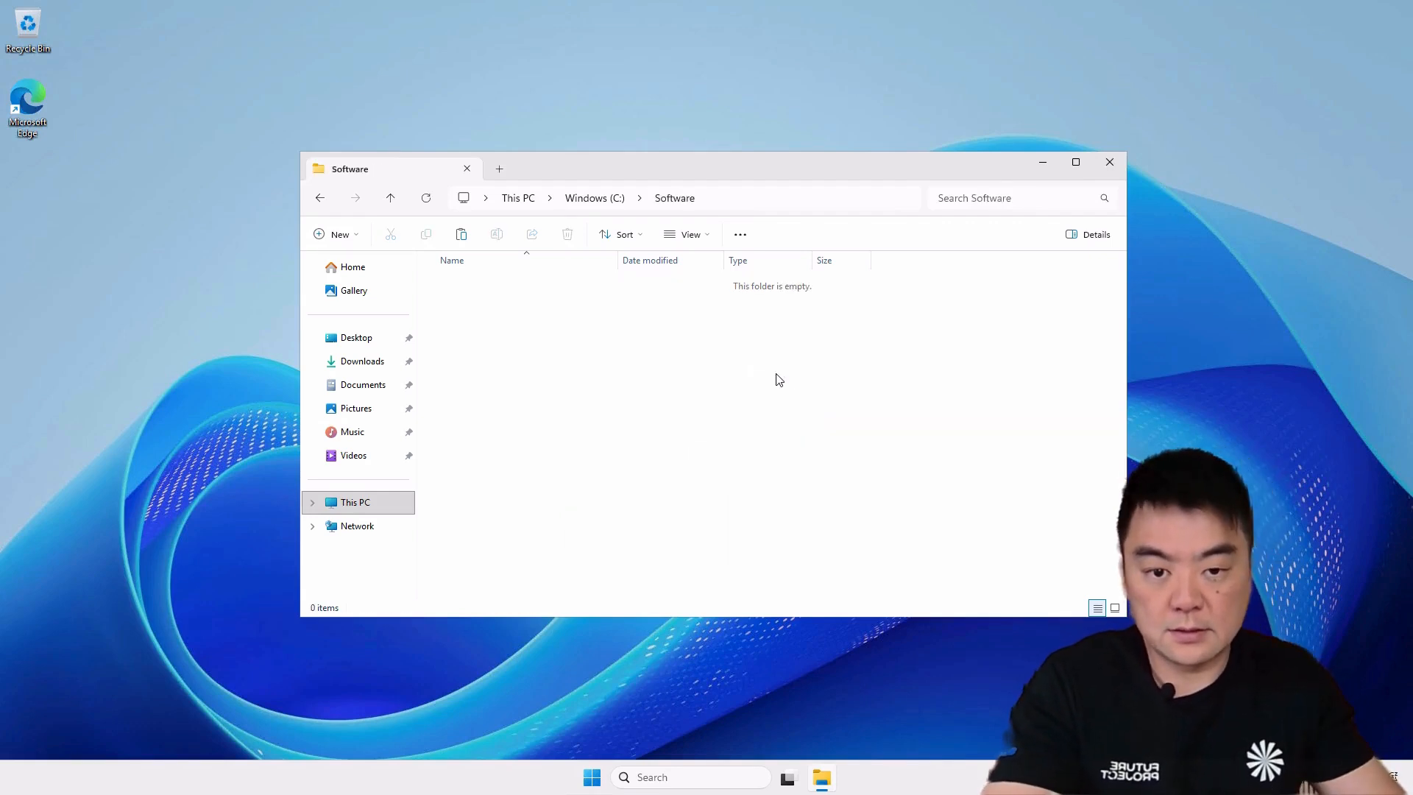
{"action": "right_click", "coordinate": [777, 376]}
{"action": "left_click", "coordinate": [801, 385]}
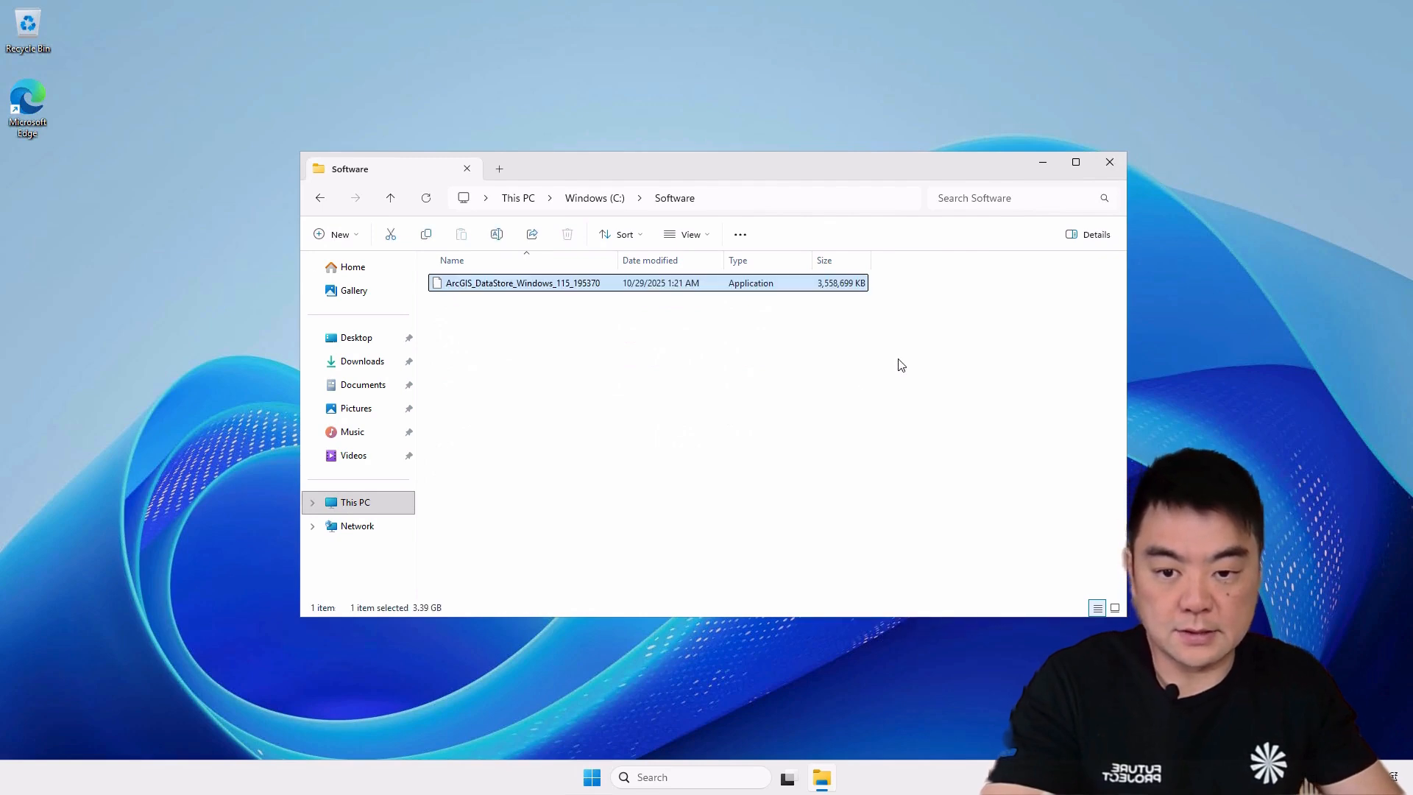
{"action": "left_click", "coordinate": [717, 441]}
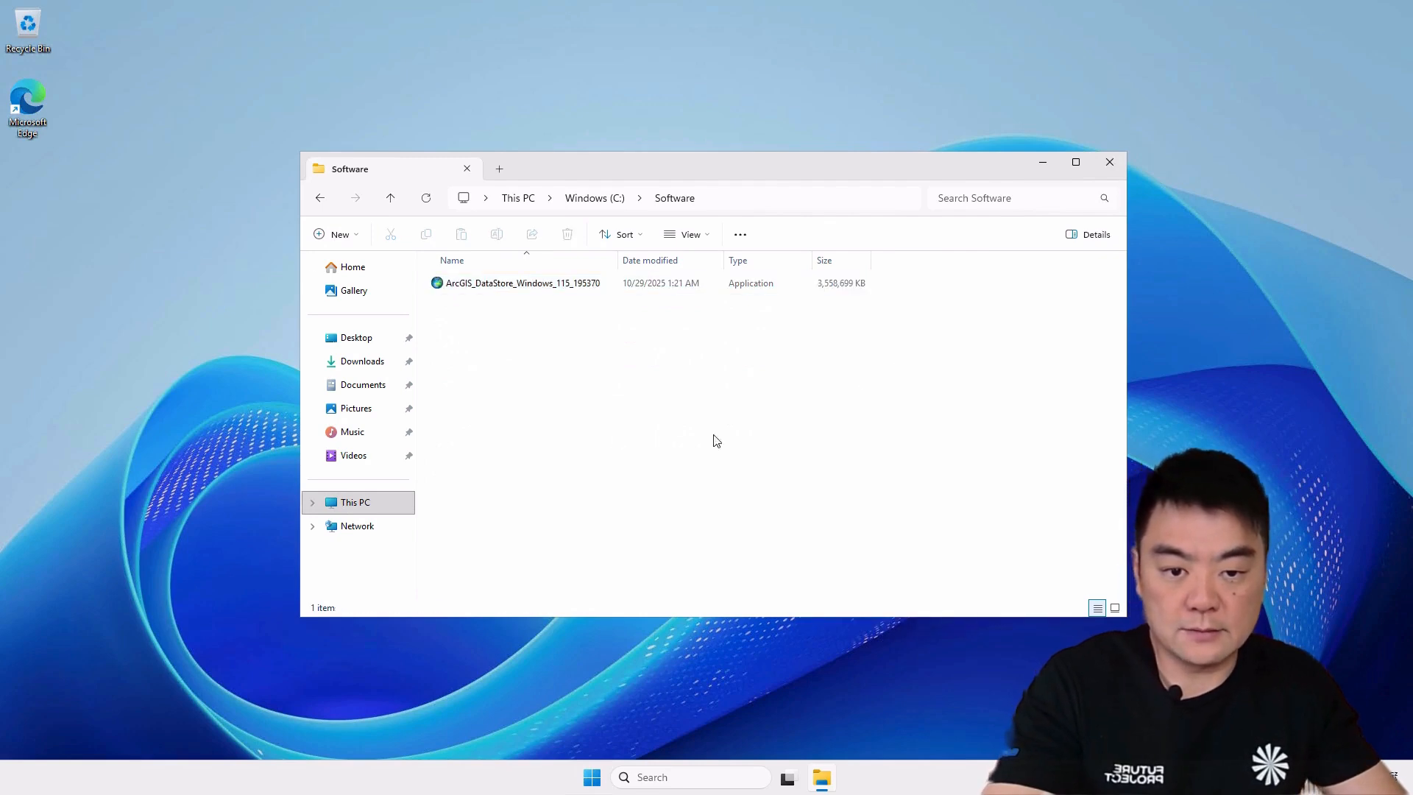
Extract the ArcGIS Data Store installer to C:\Software\ArcGIS 11.5 and launch the setup program
{"action": "double_click", "coordinate": [524, 283]}
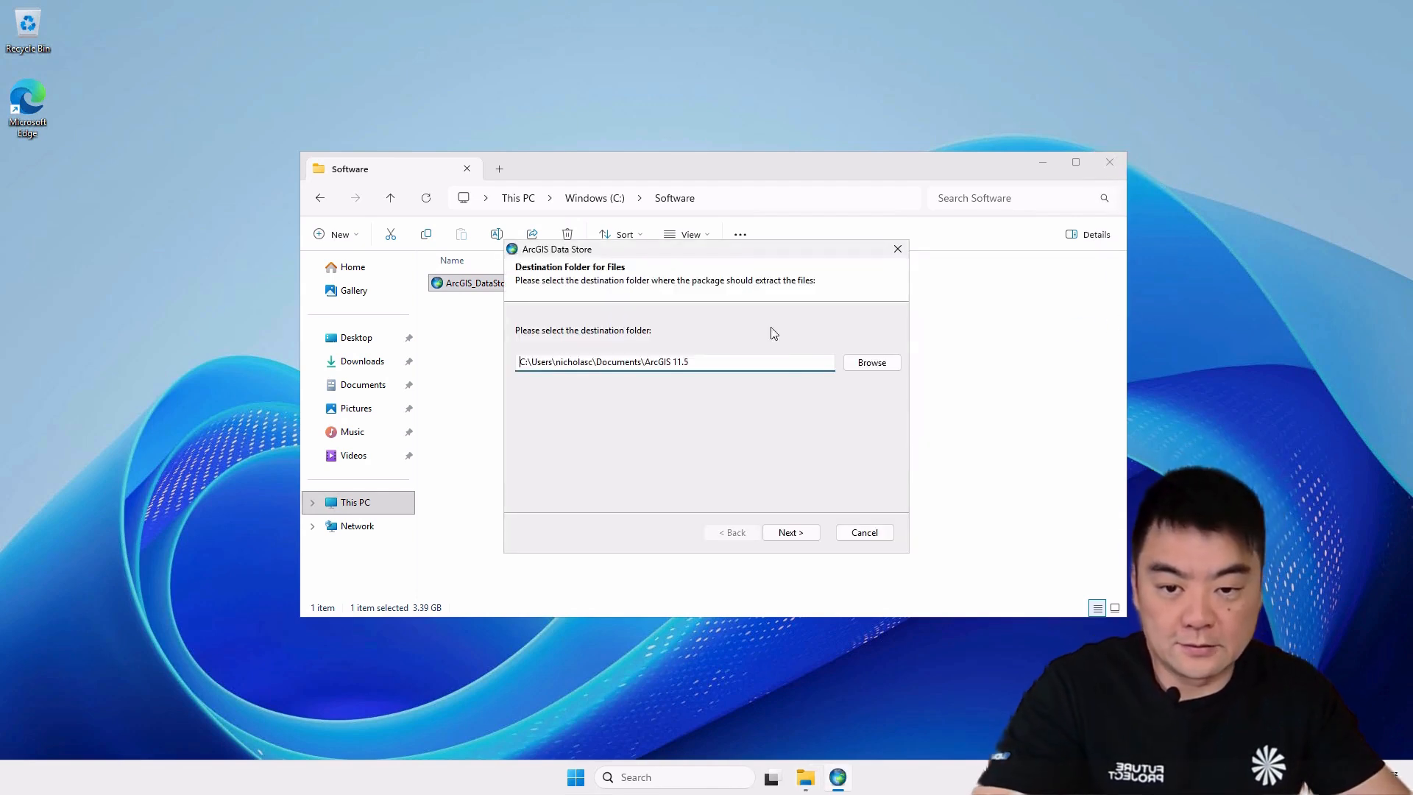
{"action": "left_click_drag", "start_coordinate": [757, 255], "coordinate": [785, 126]}
{"action": "left_click", "coordinate": [1111, 163]}
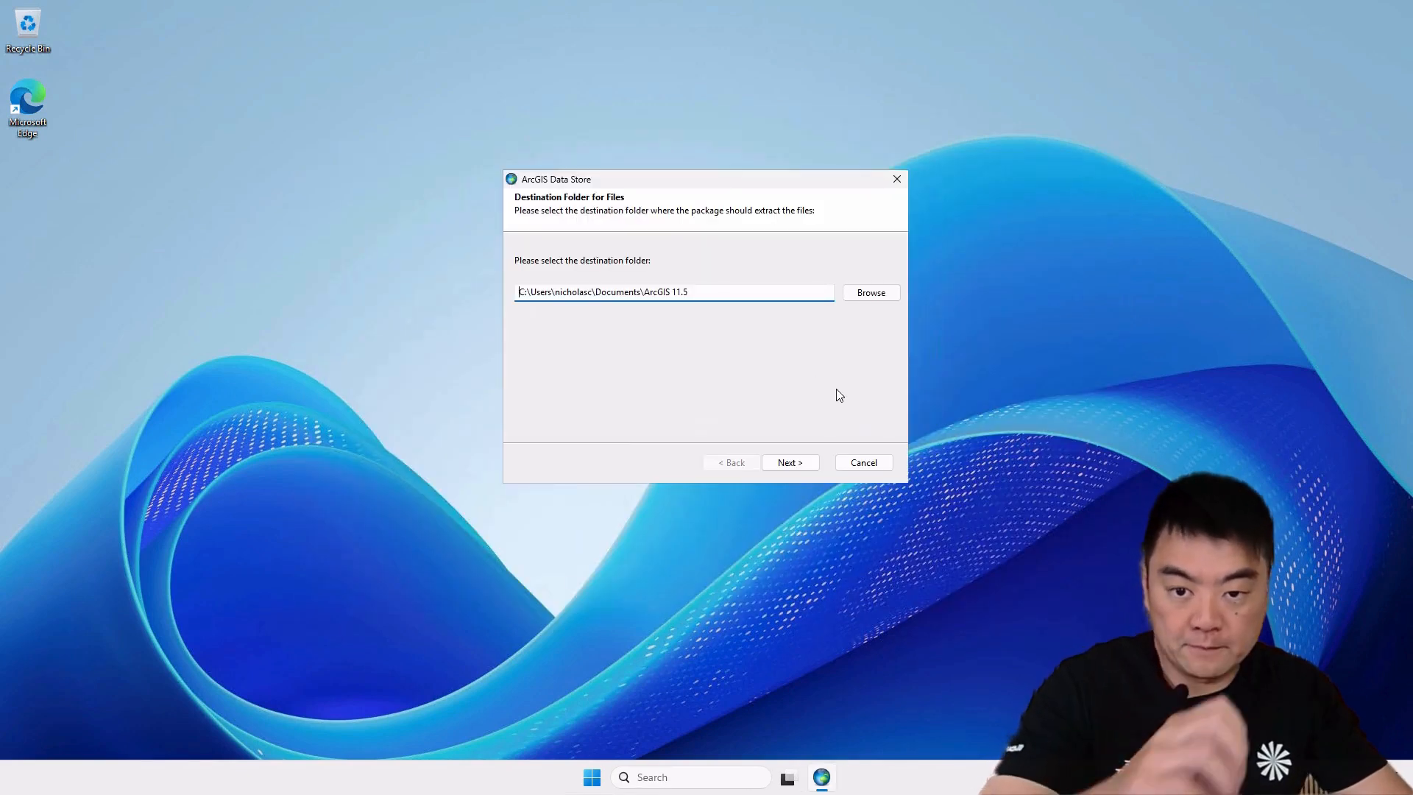
{"action": "left_click", "coordinate": [702, 298]}
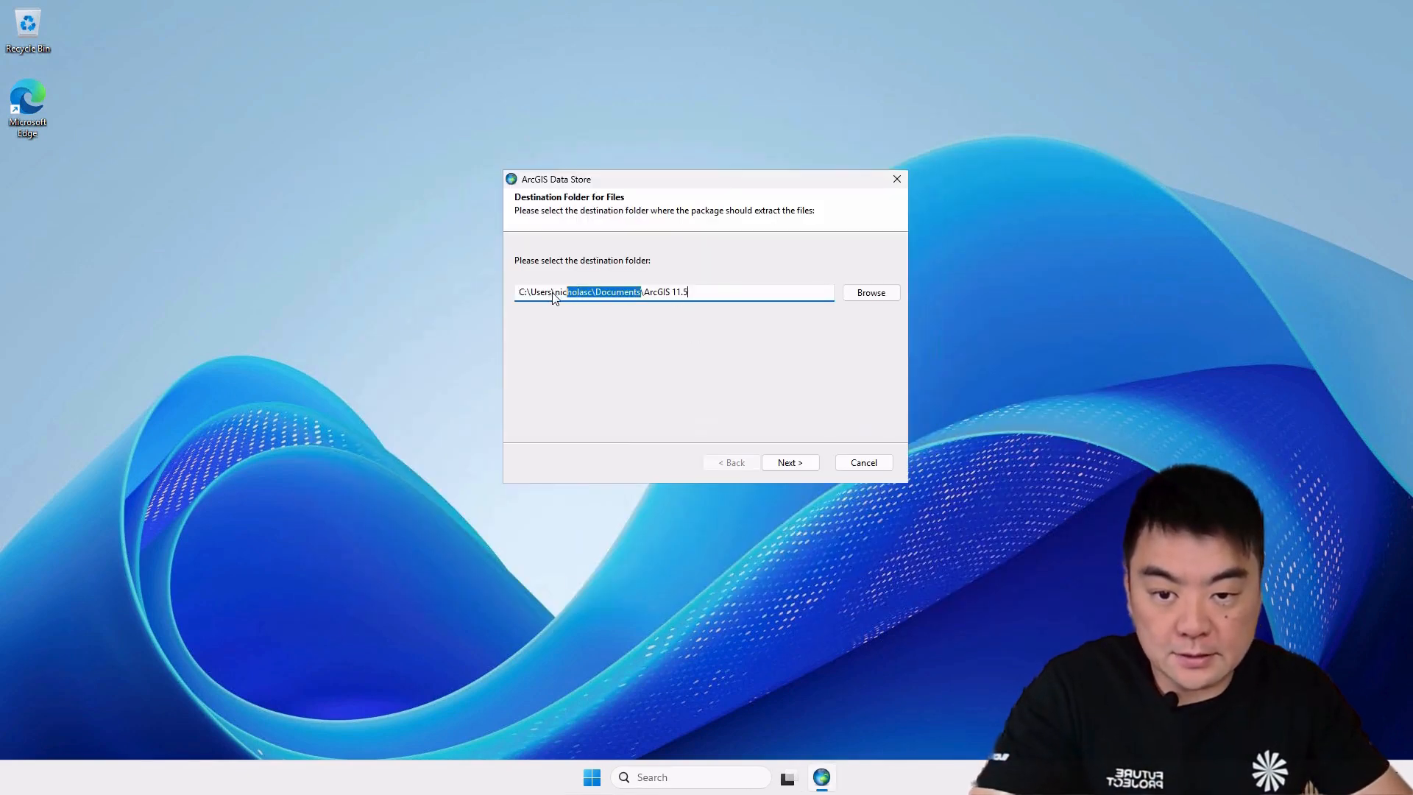
{"action": "type", "text": "Soft"}
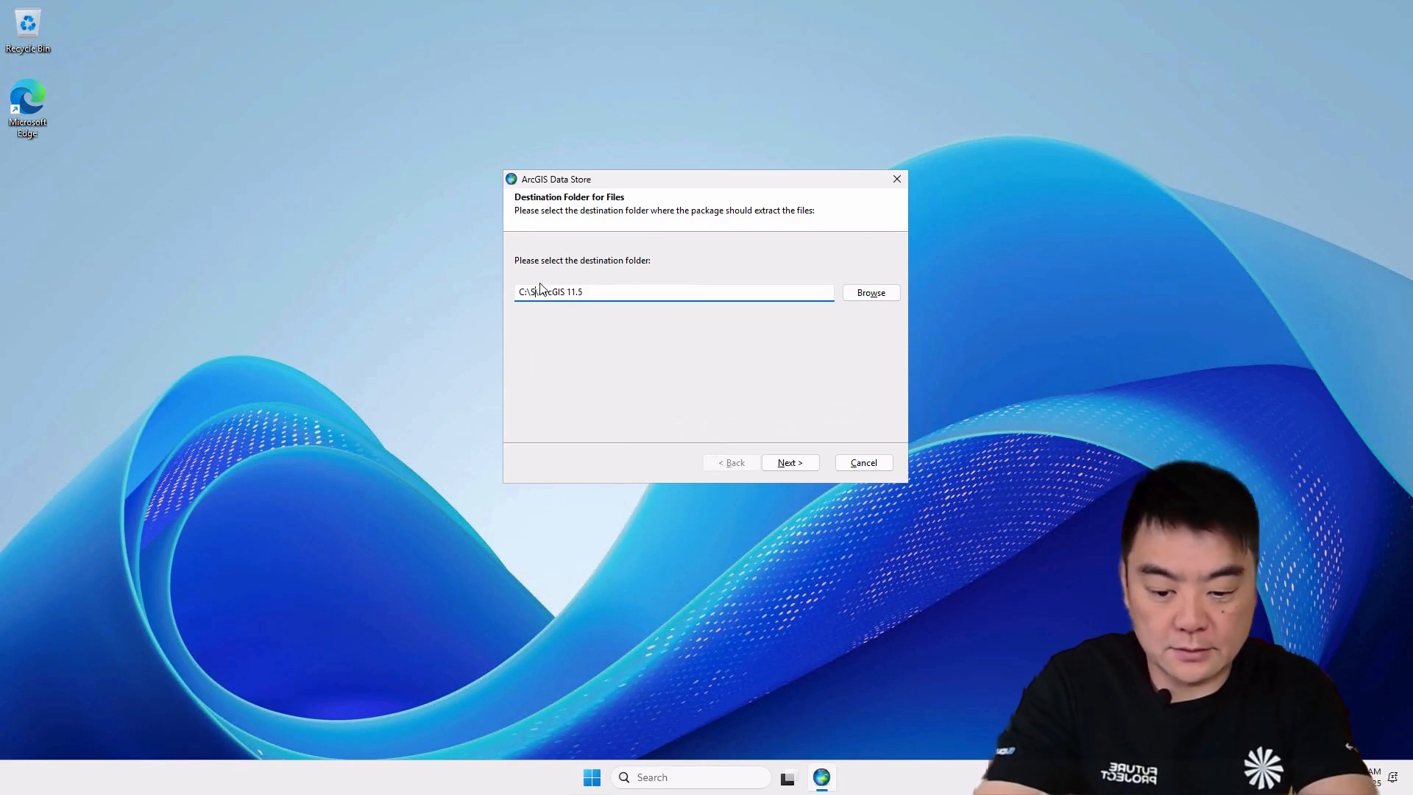
{"action": "type", "text": "ware\\"}
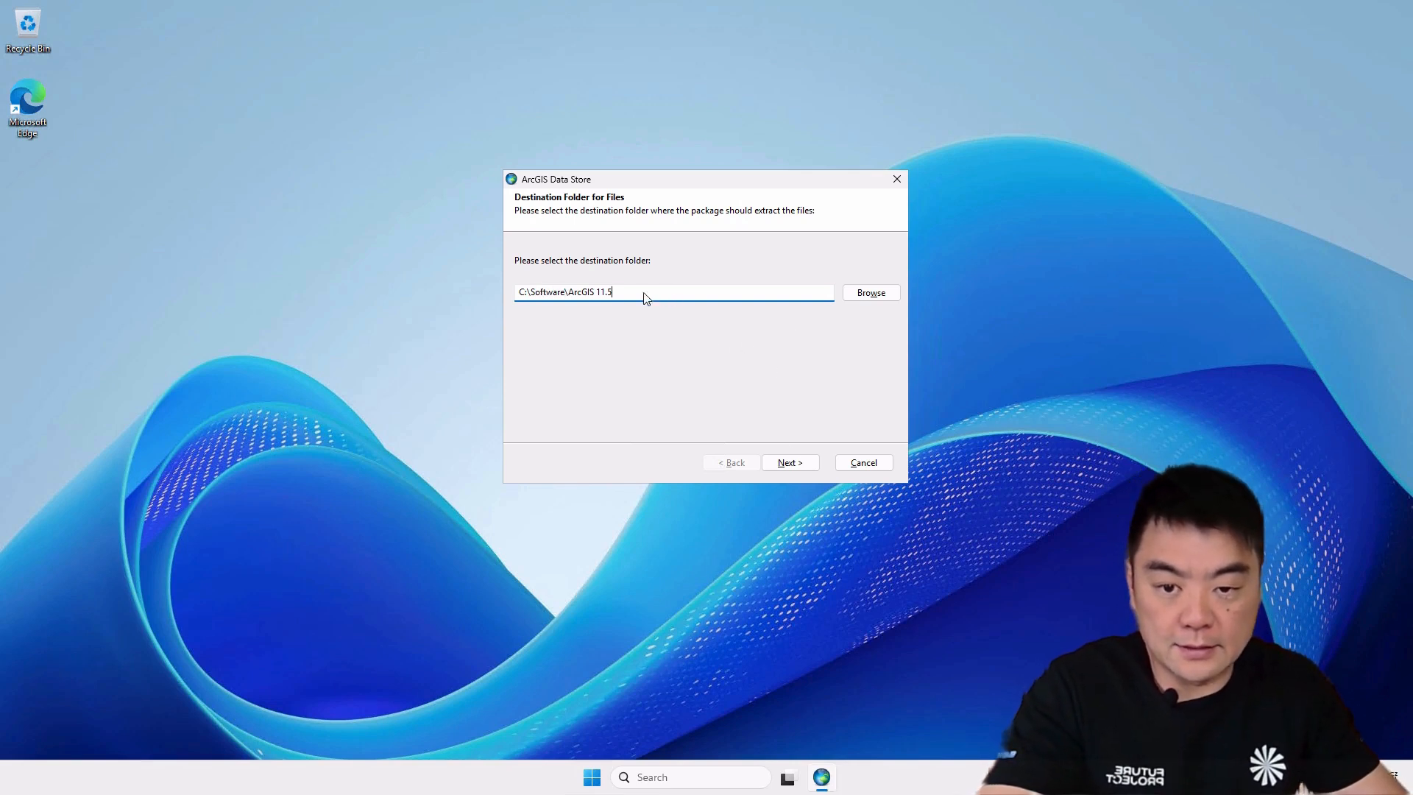
{"action": "key", "text": "ctrl+a"}
{"action": "left_click", "coordinate": [789, 461]}
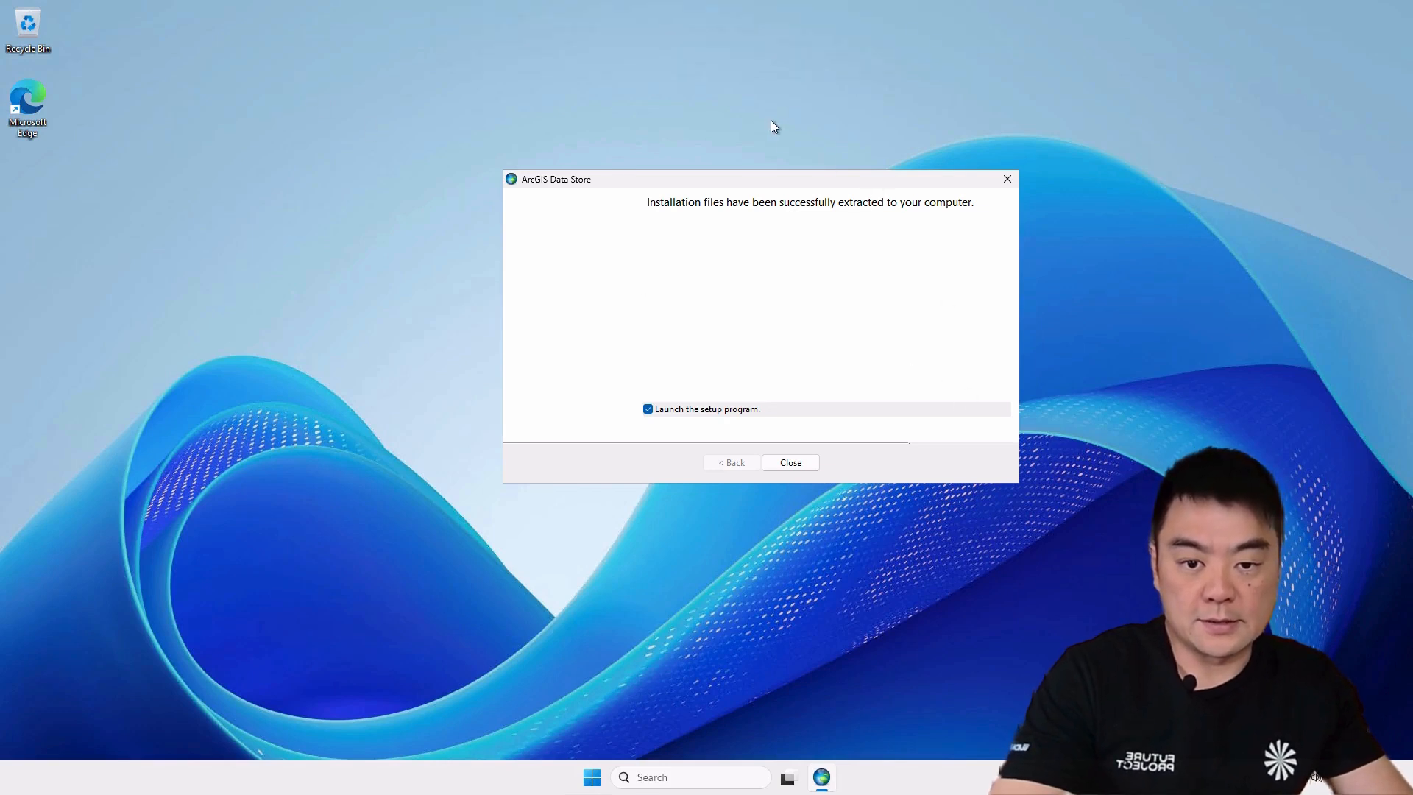
{"action": "left_click_drag", "start_coordinate": [849, 178], "coordinate": [771, 128]}
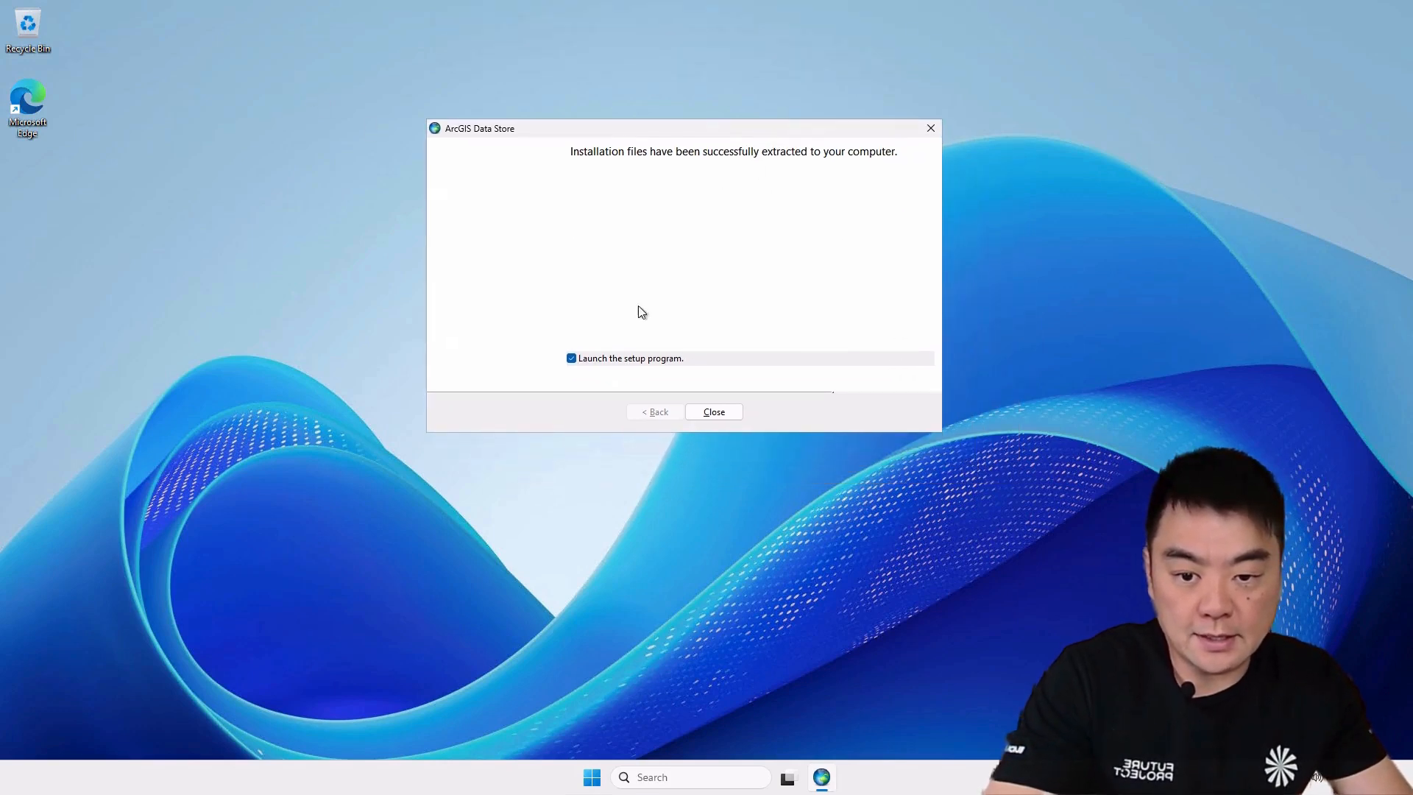
{"action": "left_click", "coordinate": [711, 412]}
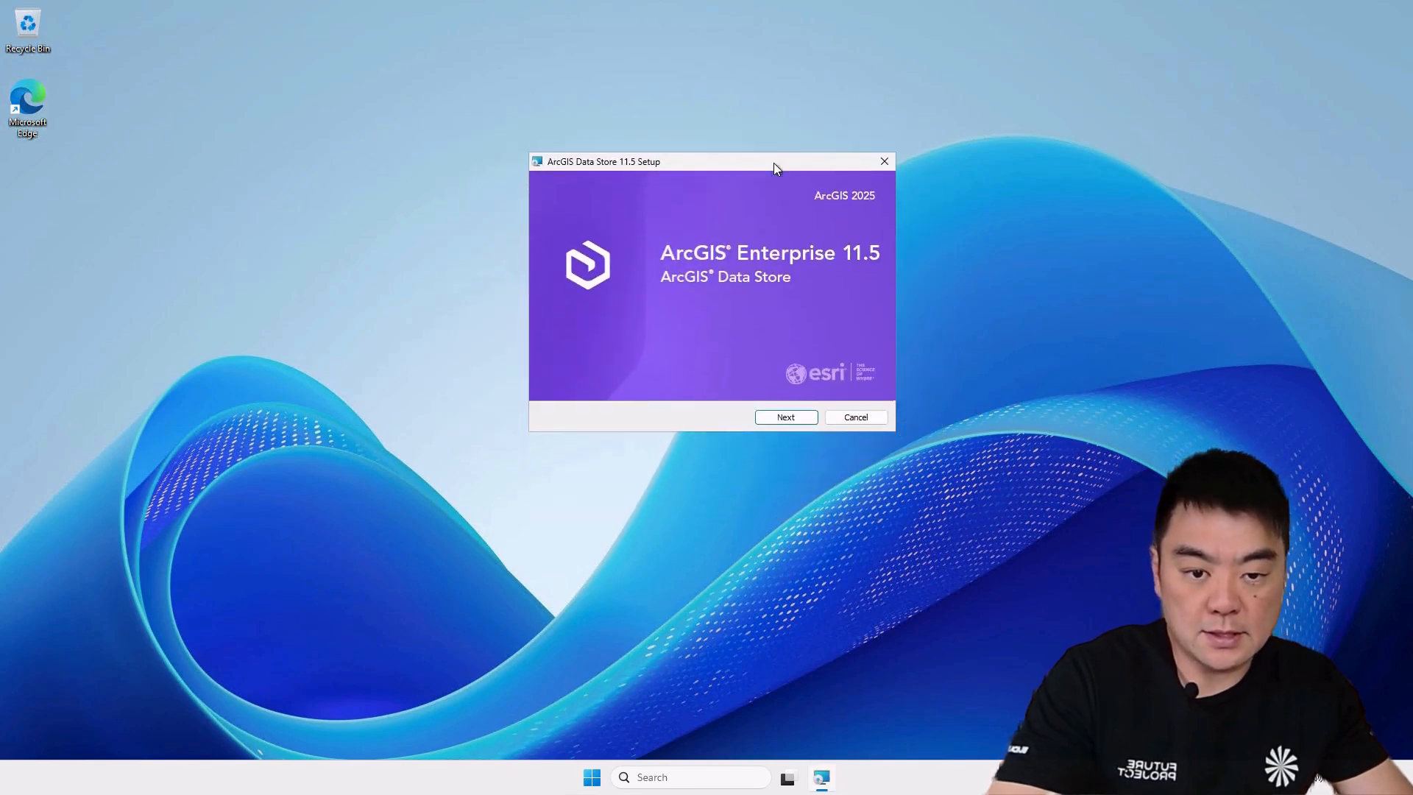
Advance through the Welcome, Master Agreement and default feature pages of ArcGIS Data Store 11.5 Setup
{"action": "left_click", "coordinate": [801, 417]}
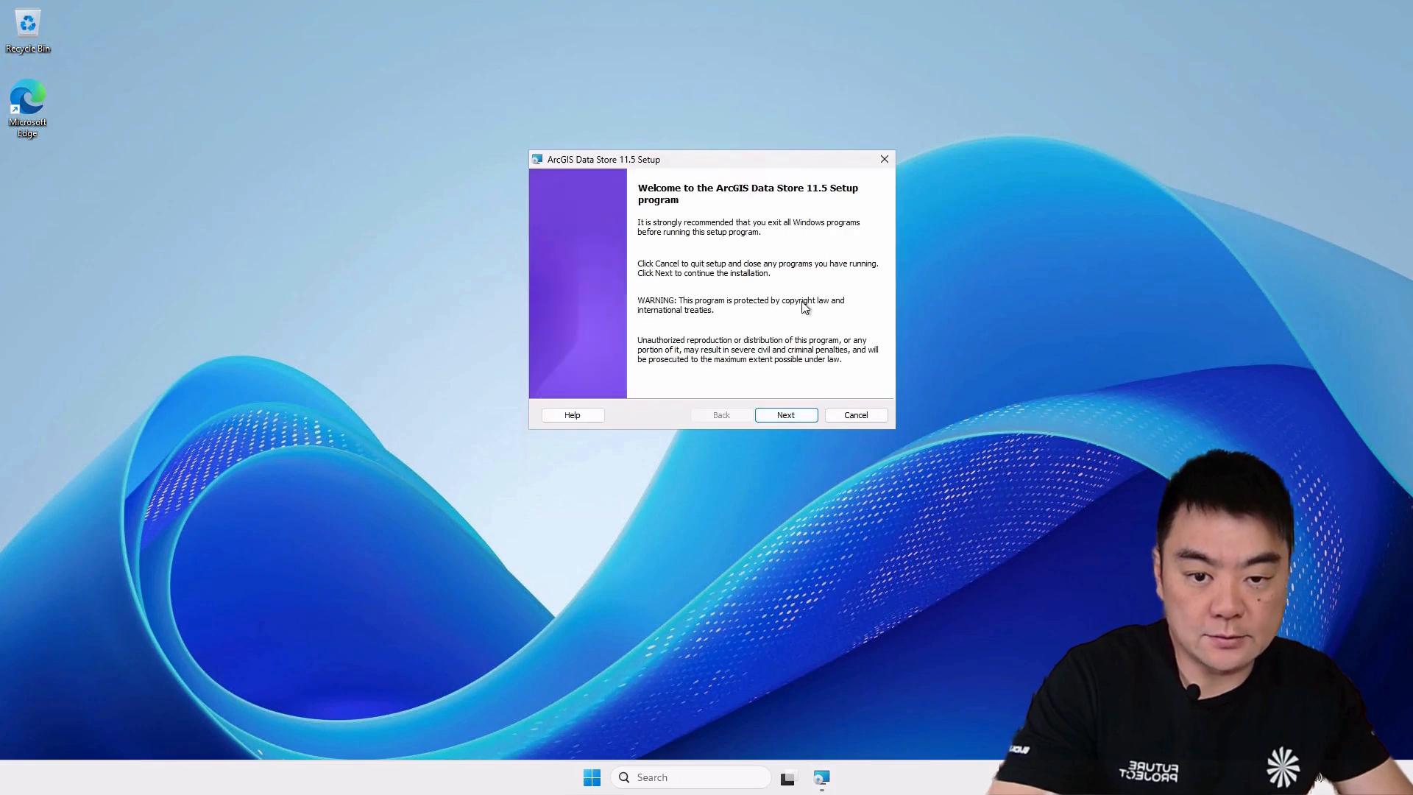
{"action": "left_click", "coordinate": [792, 417]}
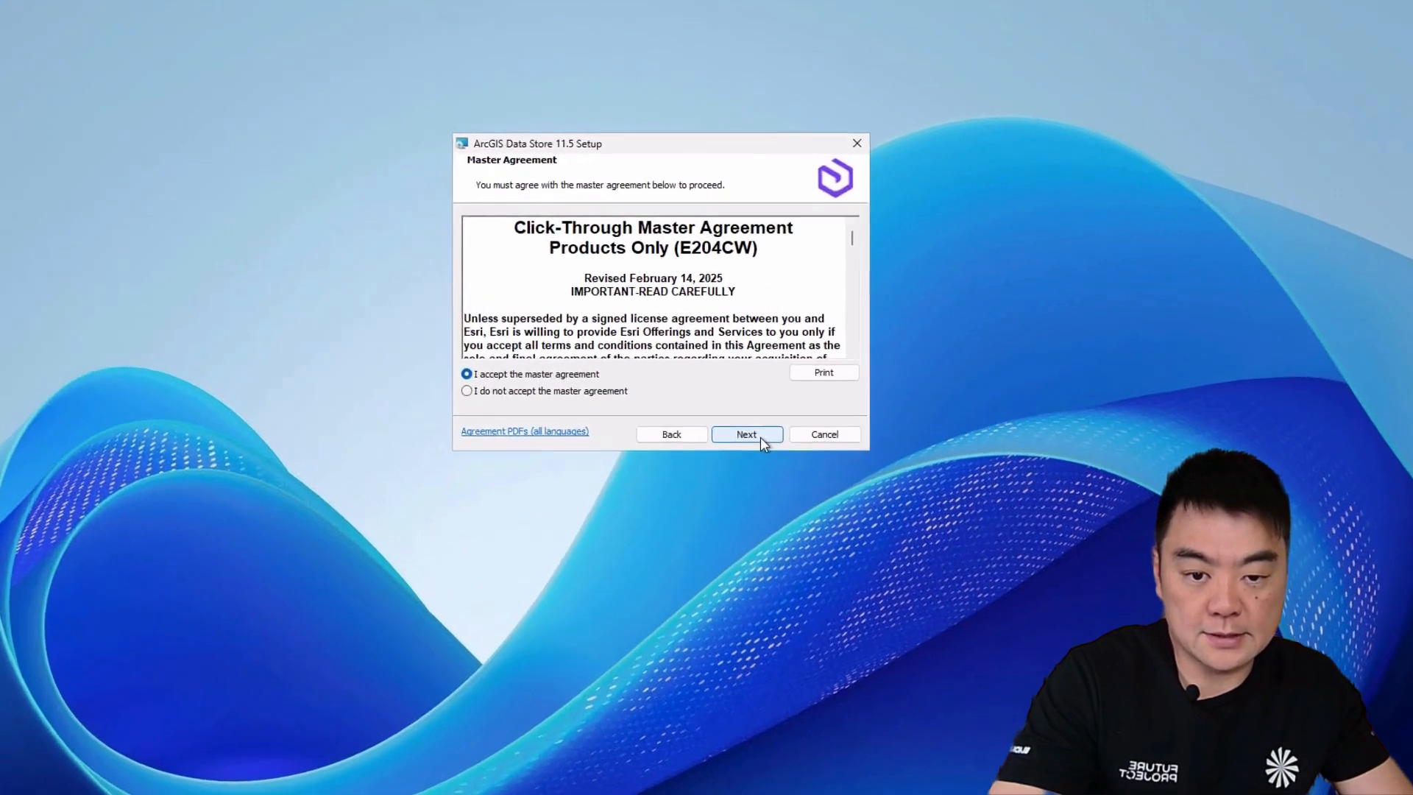
{"action": "left_click", "coordinate": [787, 415]}
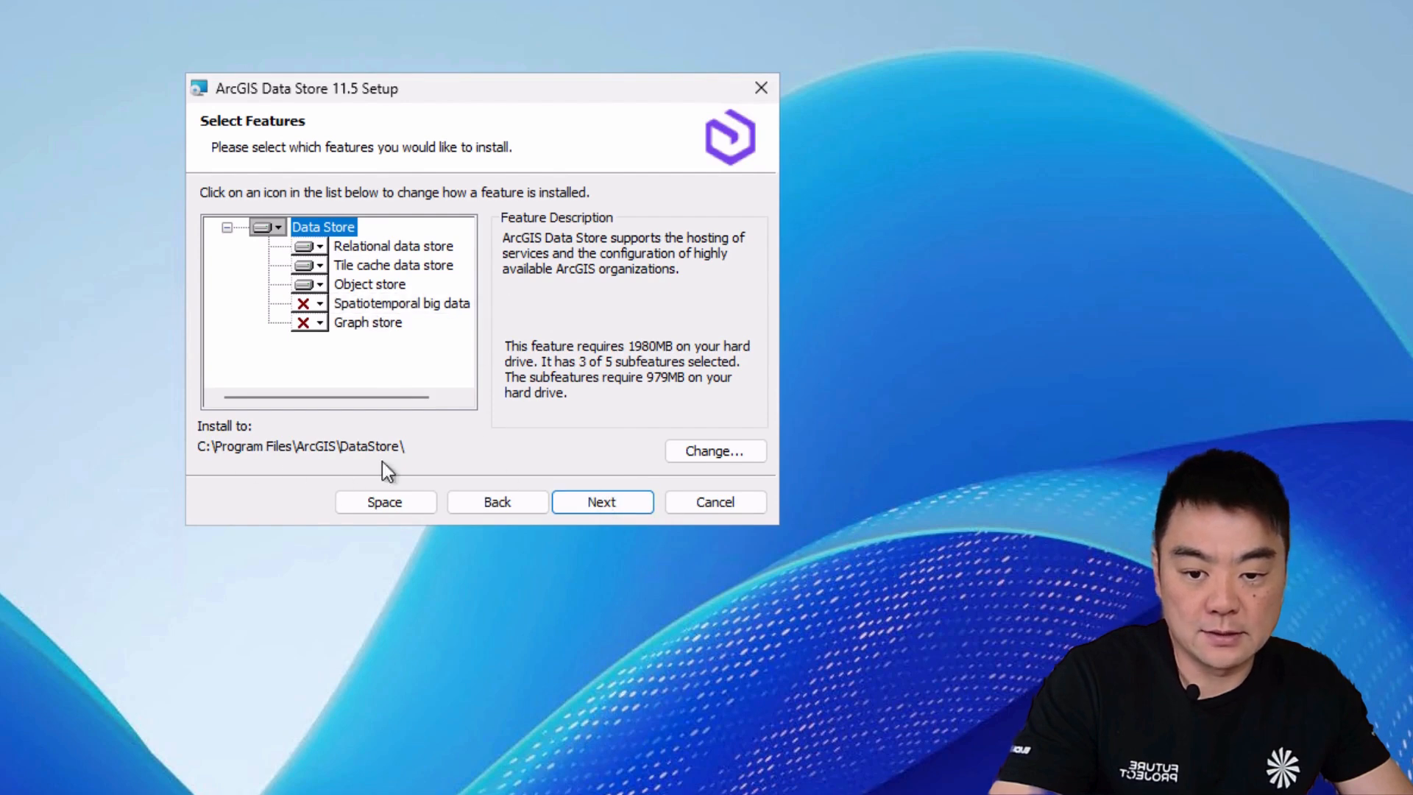
{"action": "left_click", "coordinate": [600, 512]}
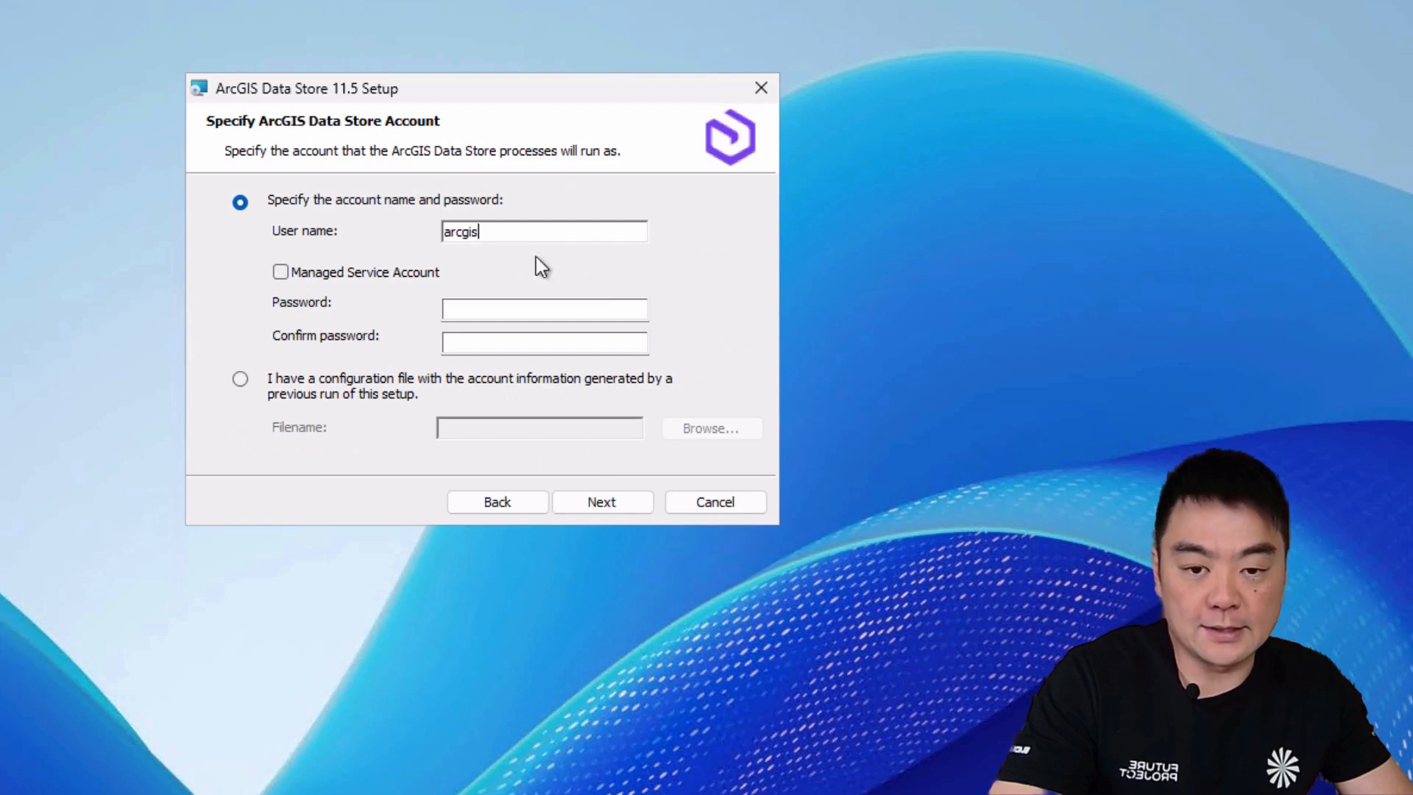
Enter the password for the arcgis service account and move to its confirmation field
{"action": "left_click", "coordinate": [575, 307]}
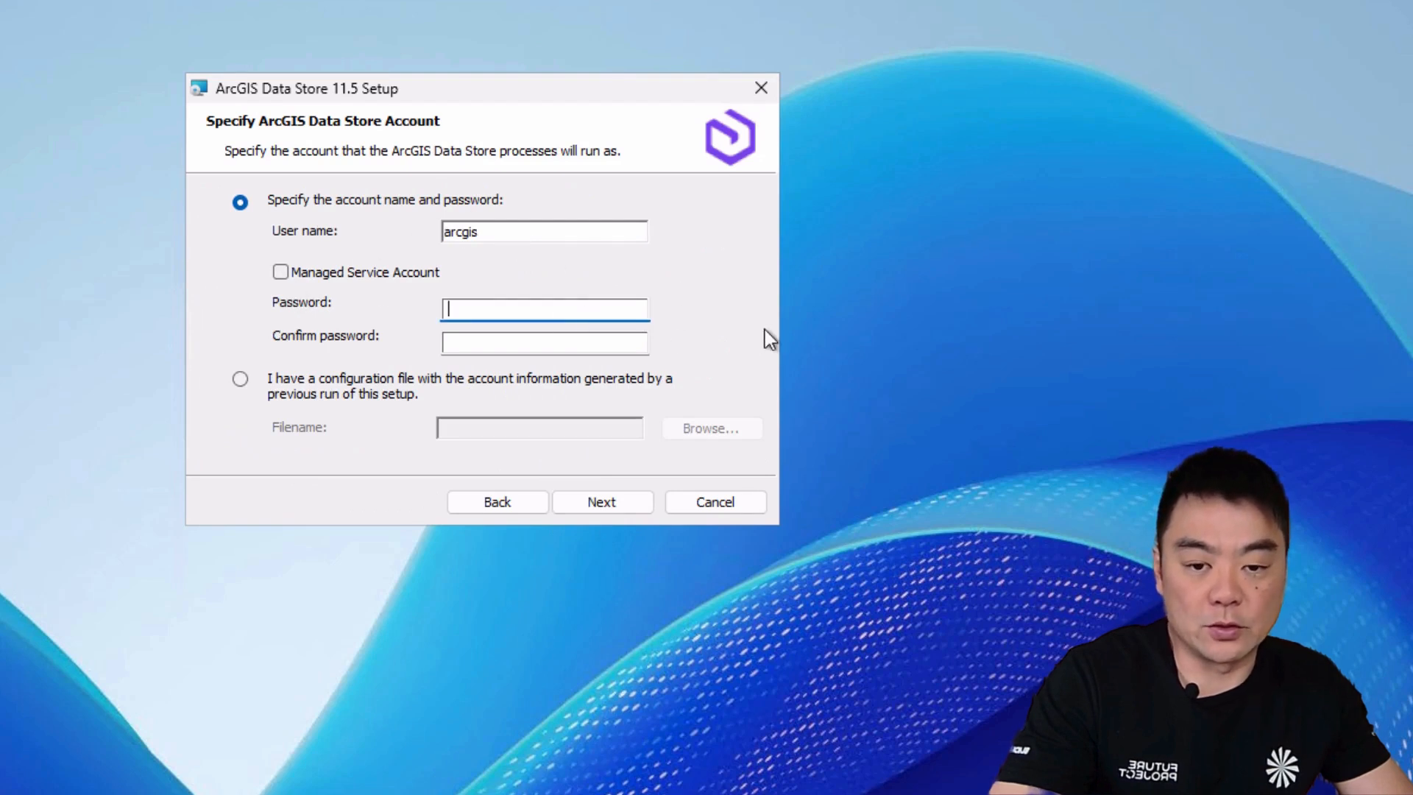
{"action": "left_click", "coordinate": [559, 228]}
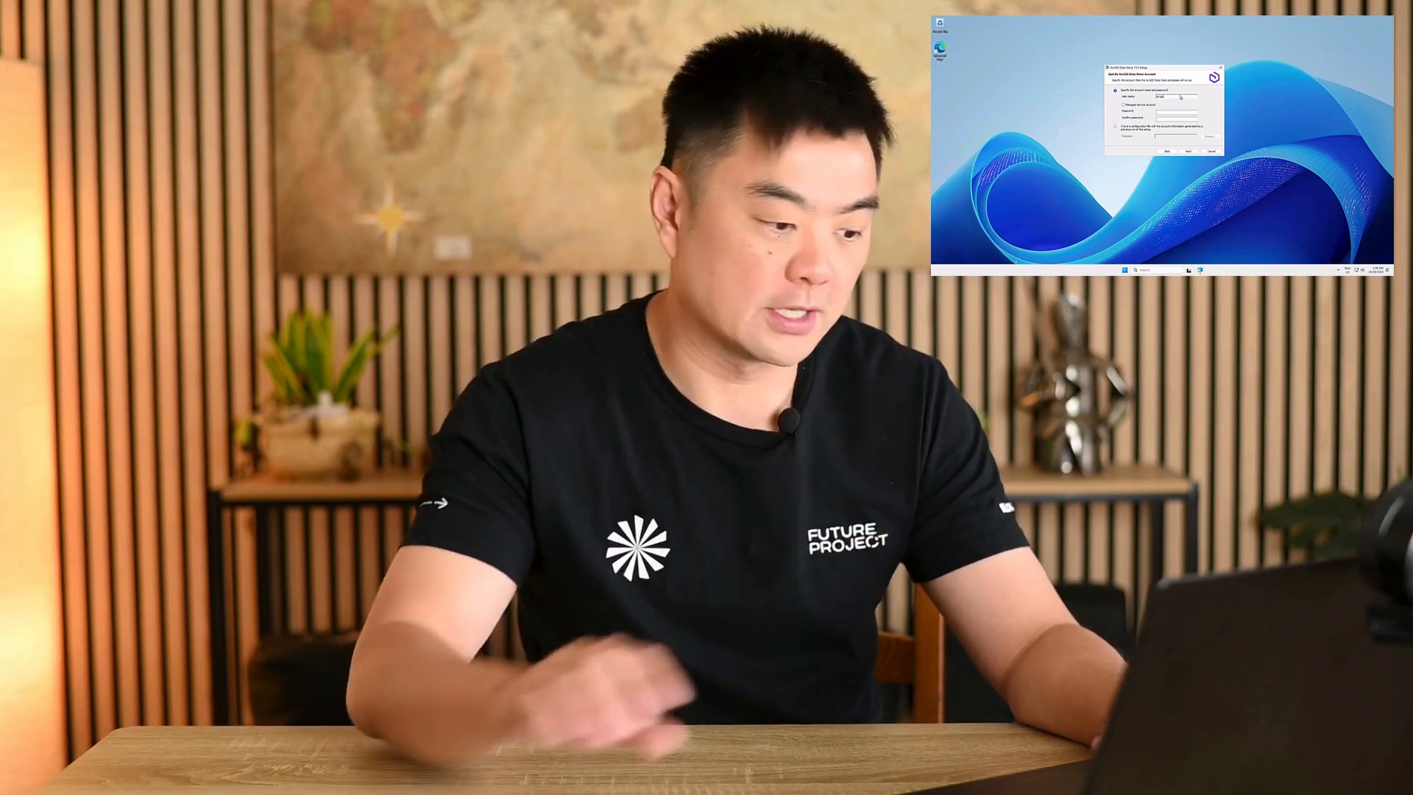
{"action": "left_click", "coordinate": [1166, 115]}
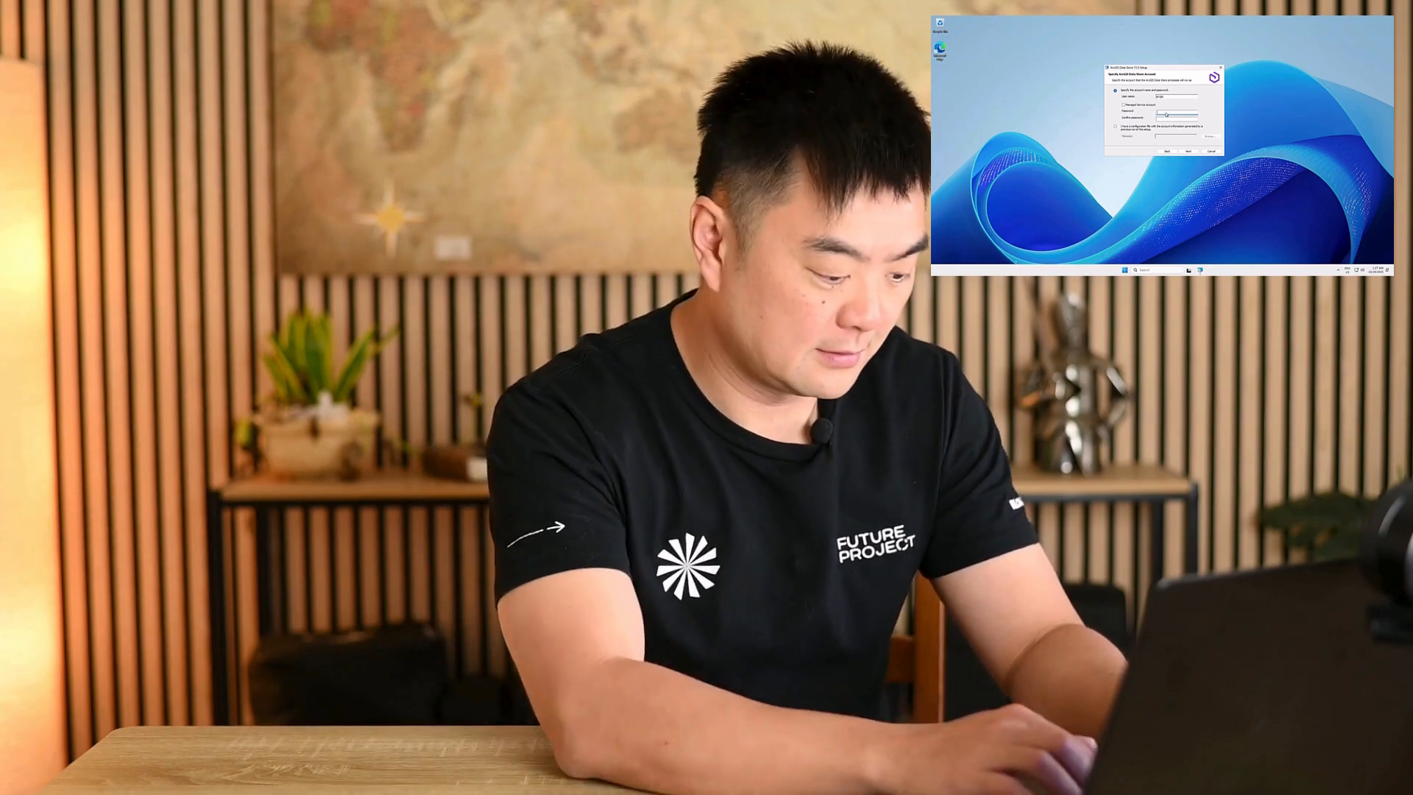
{"action": "type", "text": "••••••••••••"}
{"action": "key", "text": "Tab"}
{"action": "type", "text": "••••••••••••"}
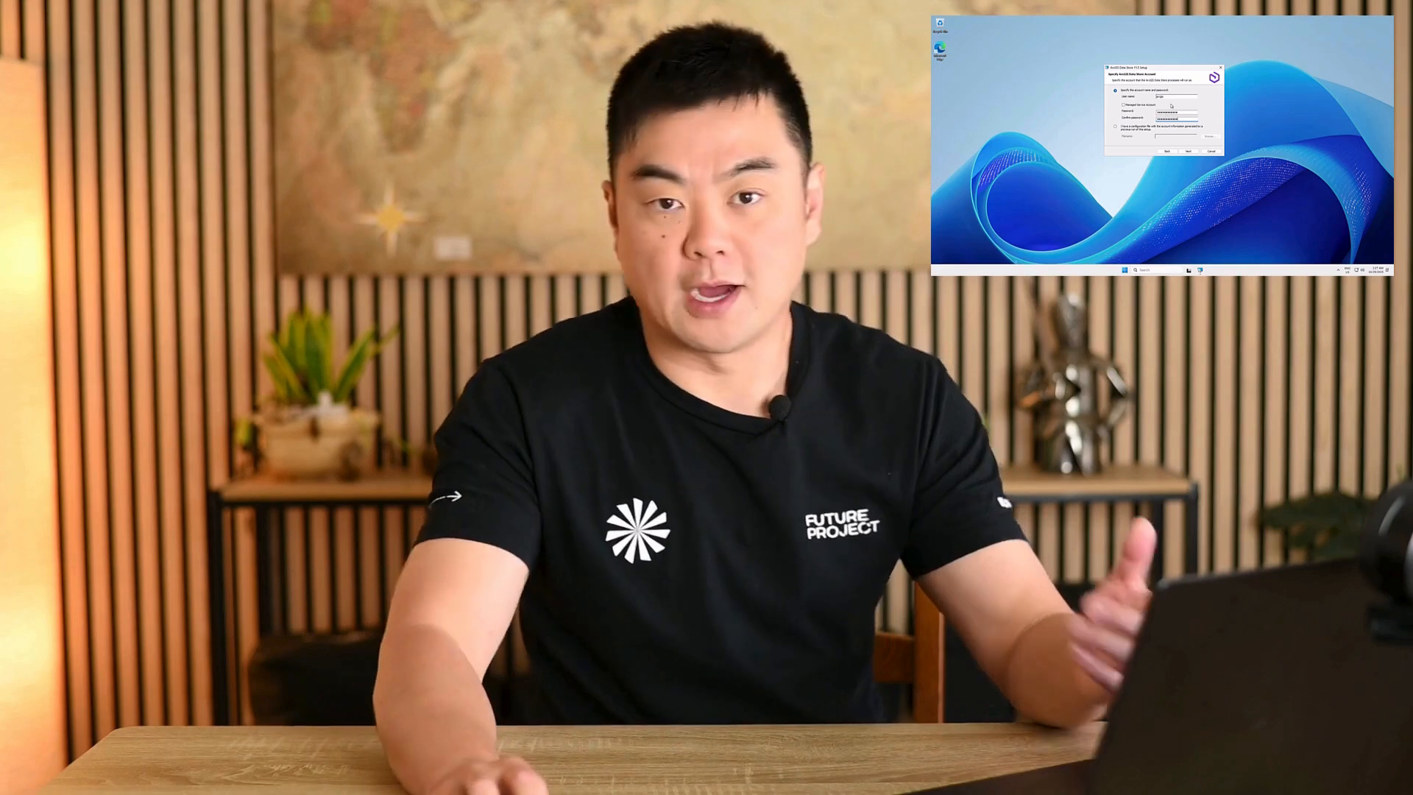